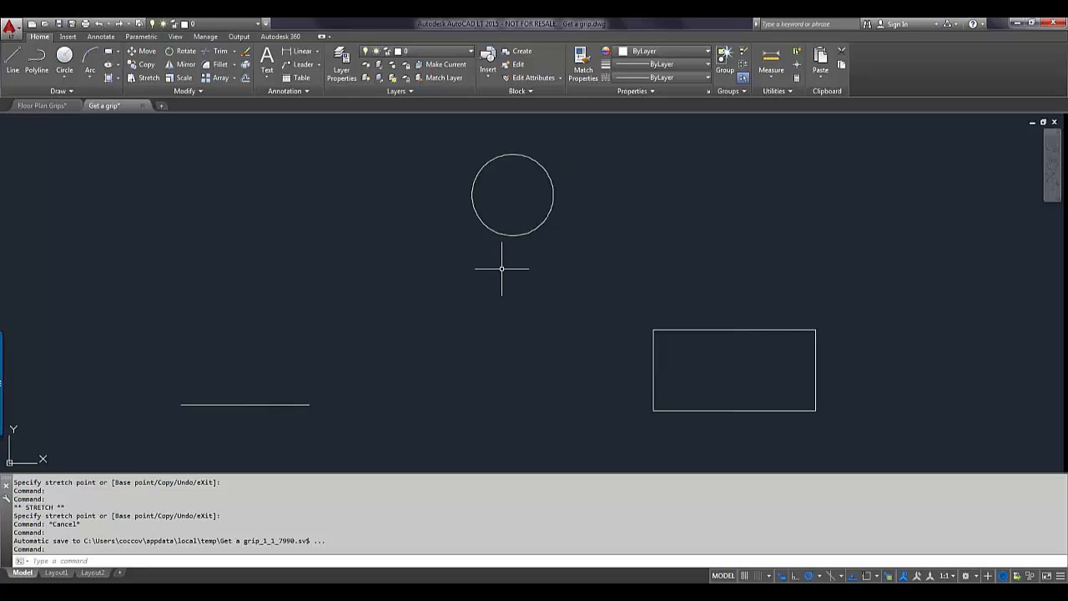
Step: With object snap off, move the horizontal line a short distance straight up from its midpoint grip
{"action": "key", "text": "F3"}
{"action": "key", "text": "F3"}
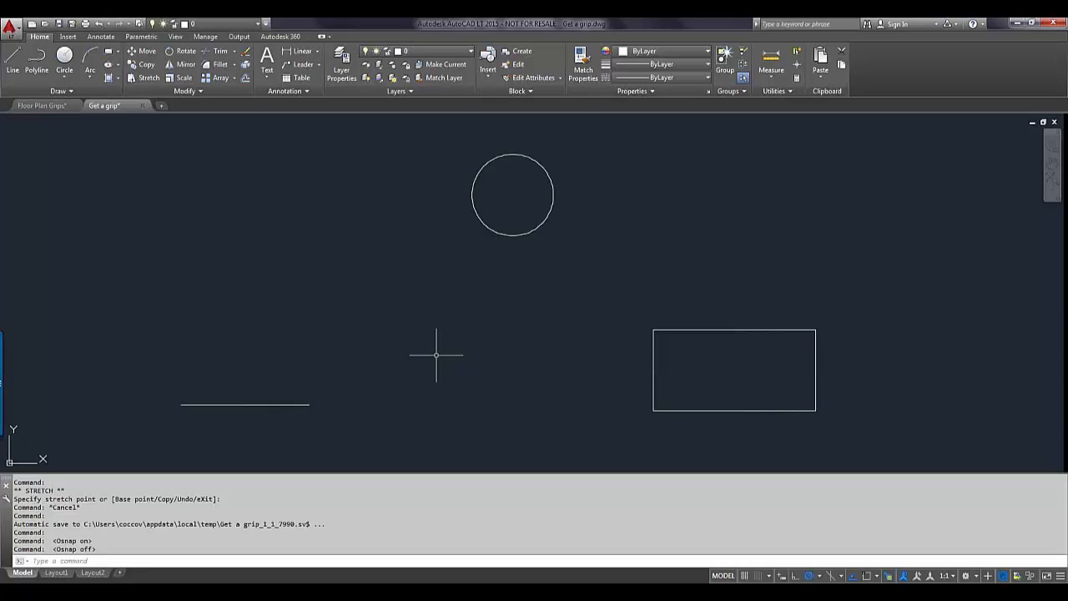
{"action": "middle_click_drag", "start_coordinate": [437, 355], "coordinate": [613, 258]}
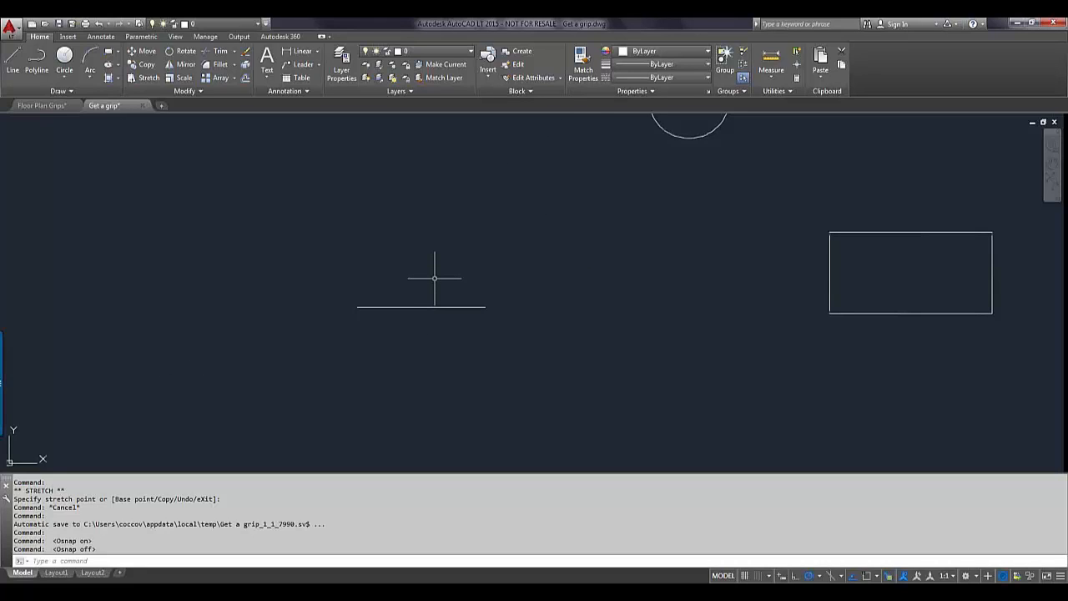
{"action": "scroll", "coordinate": [433, 303], "scroll_direction": "up", "scroll_amount": 4}
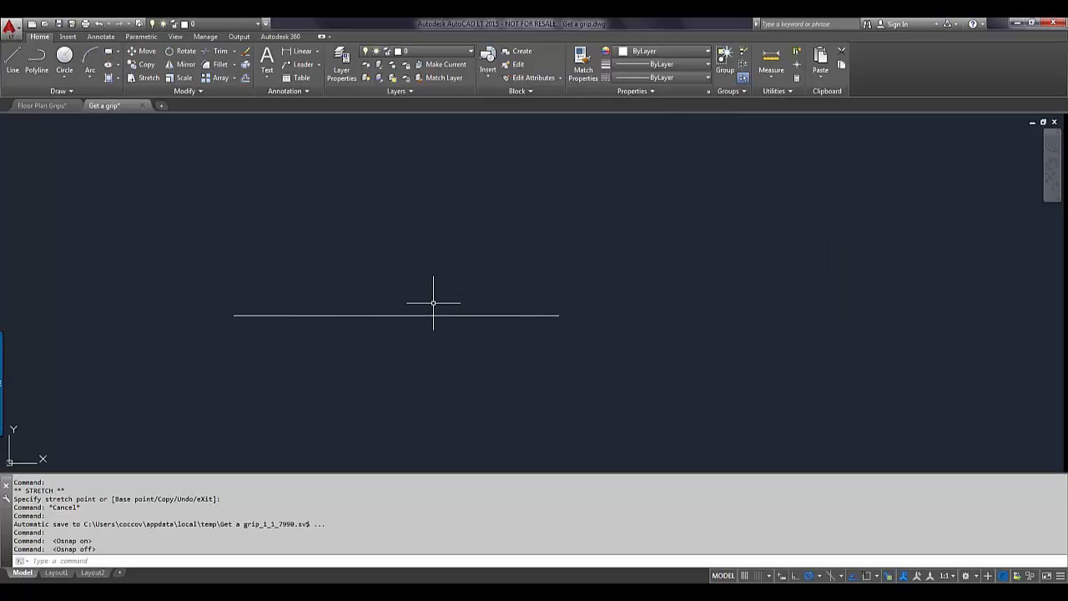
{"action": "left_click", "coordinate": [423, 313]}
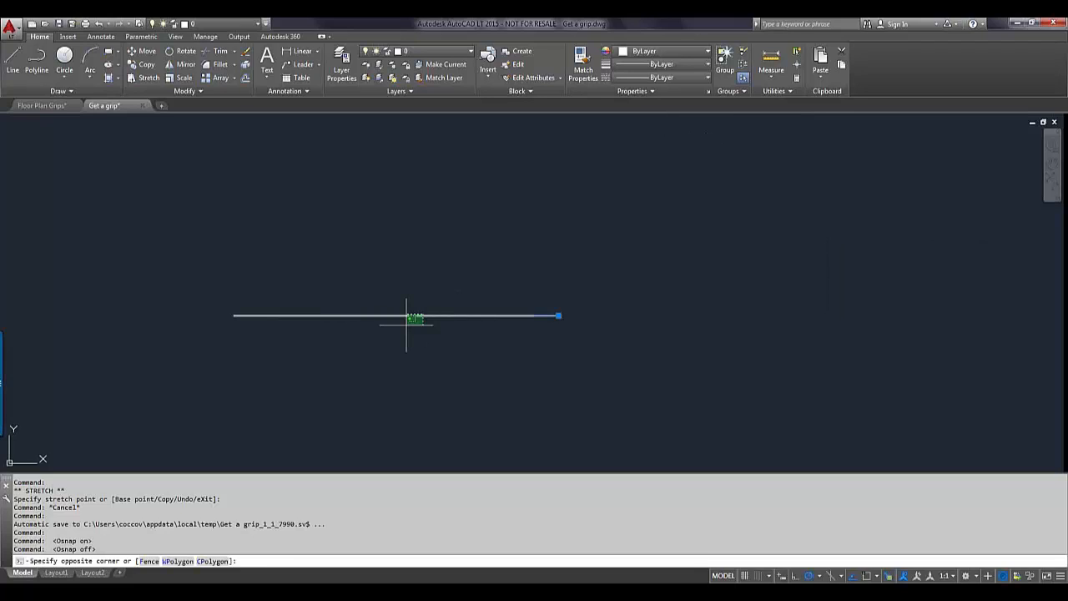
{"action": "left_click", "coordinate": [410, 319]}
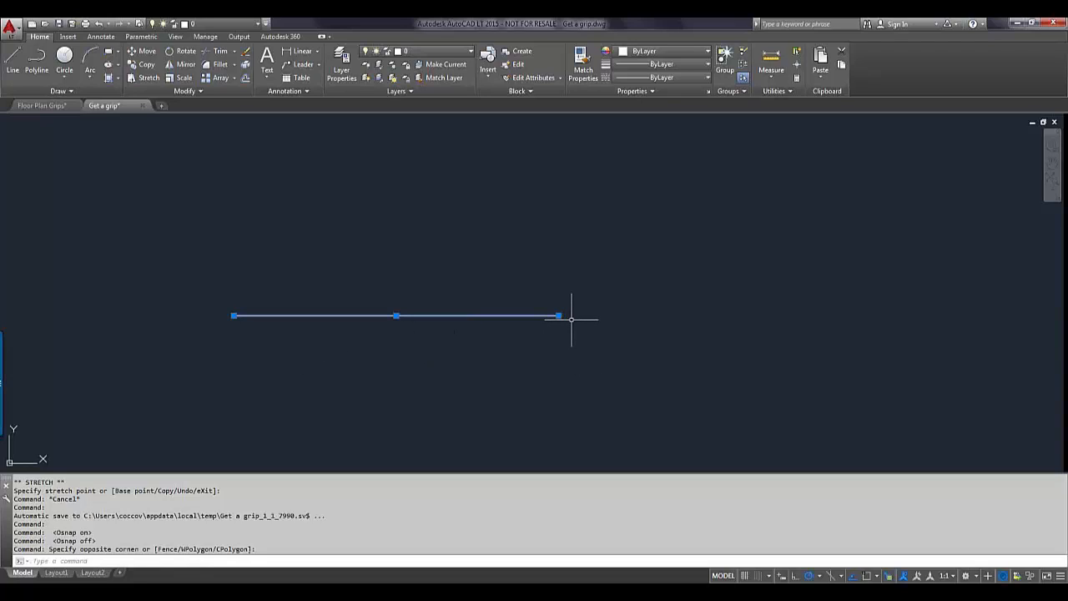
{"action": "left_click", "coordinate": [396, 316]}
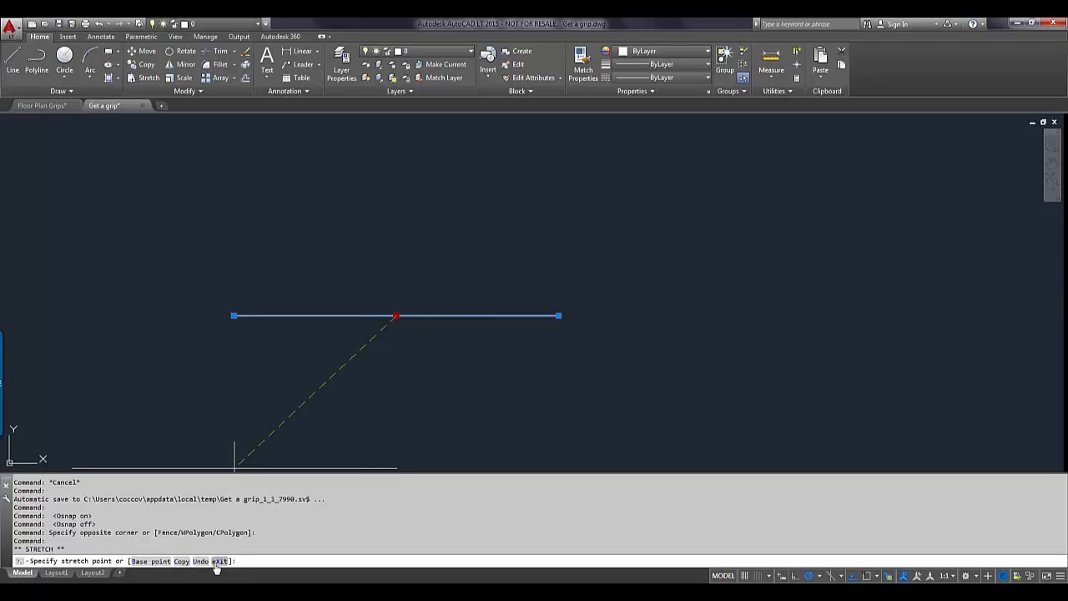
{"action": "right_click", "coordinate": [430, 254]}
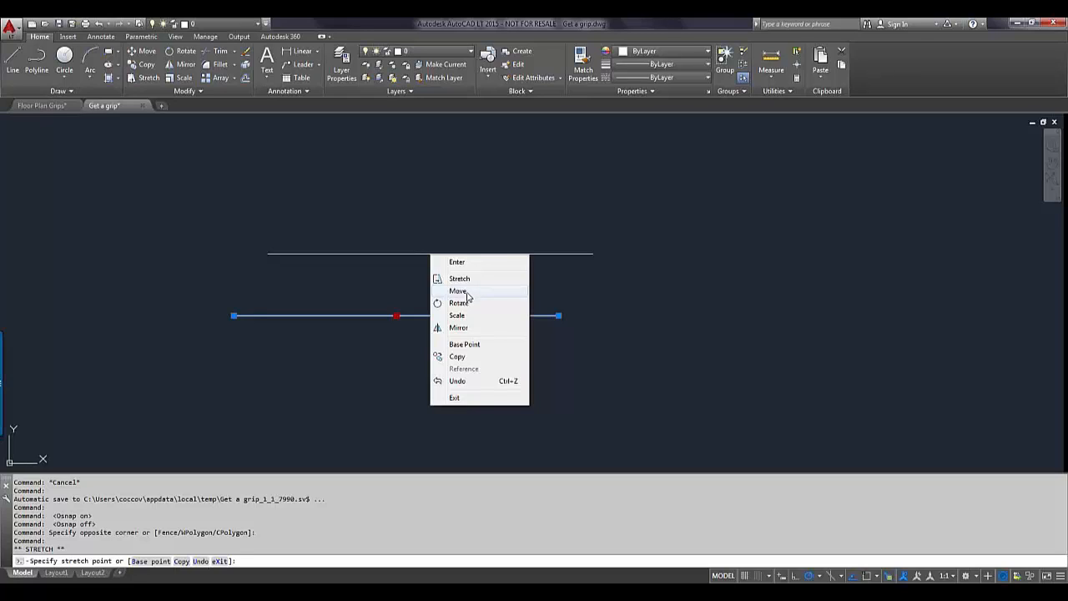
{"action": "left_click", "coordinate": [467, 292]}
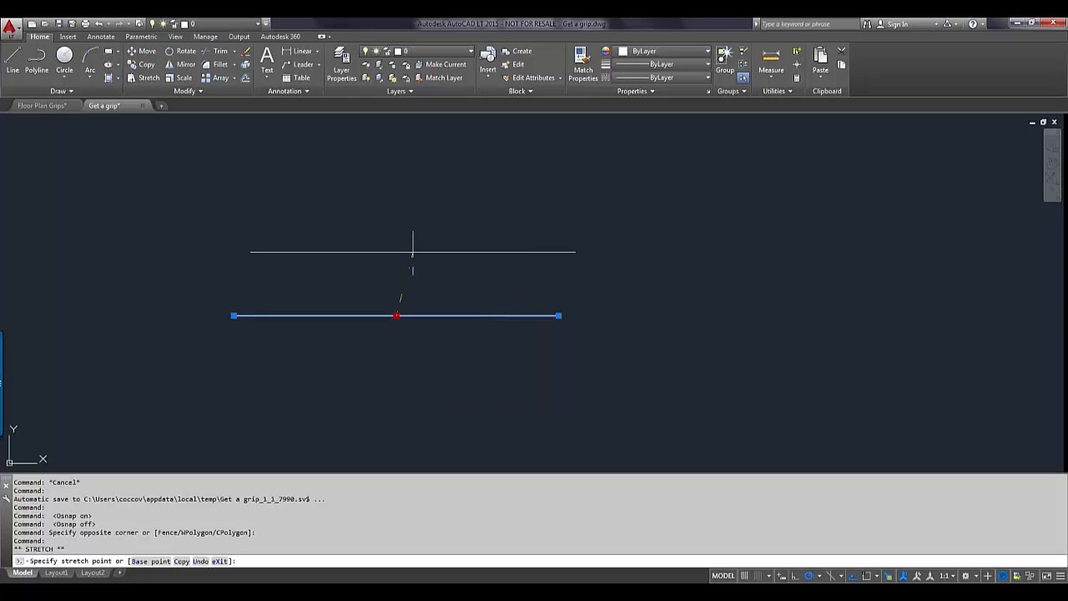
{"action": "left_click", "coordinate": [396, 257]}
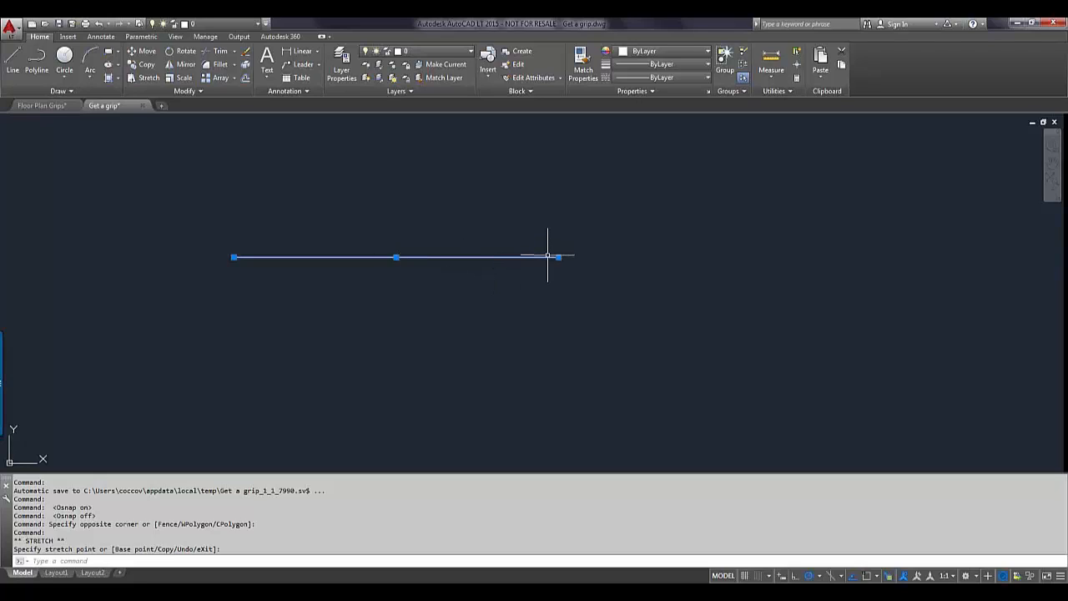
Step: Stretch the line's right endpoint horizontally outward by 2 units, then clear the selection
{"action": "mouse_move", "coordinate": [558, 258]}
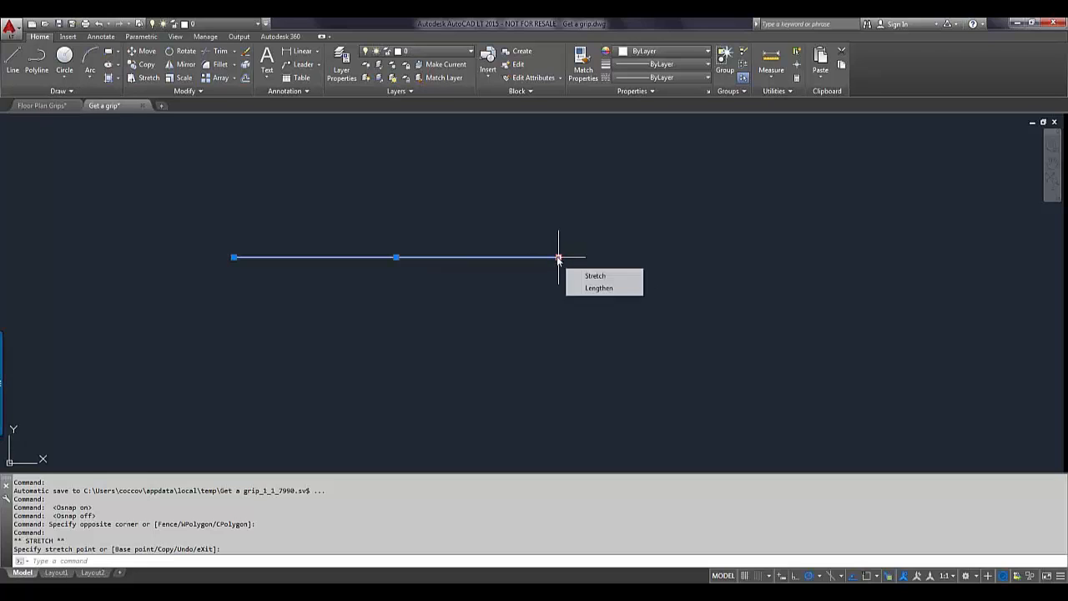
{"action": "left_click", "coordinate": [559, 258]}
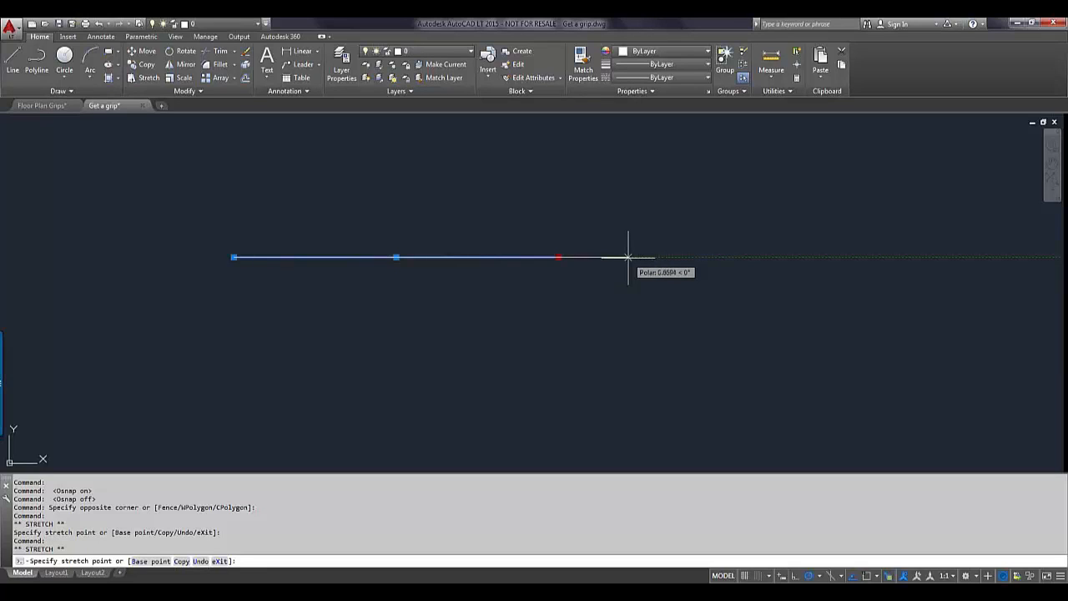
{"action": "key", "text": "Return"}
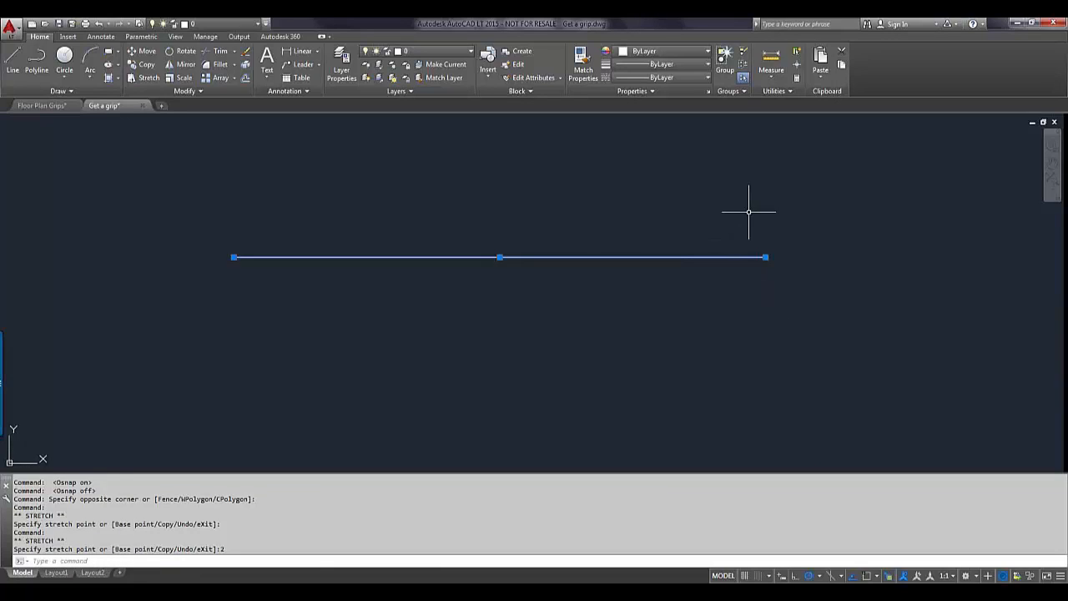
{"action": "scroll", "coordinate": [749, 212], "scroll_direction": "down", "scroll_amount": 3}
{"action": "mouse_move", "coordinate": [754, 209]}
{"action": "middle_mouse_down"}
{"action": "mouse_move", "coordinate": [701, 219]}
{"action": "mouse_move", "coordinate": [422, 404]}
{"action": "middle_mouse_up"}
{"action": "key", "text": "Escape"}
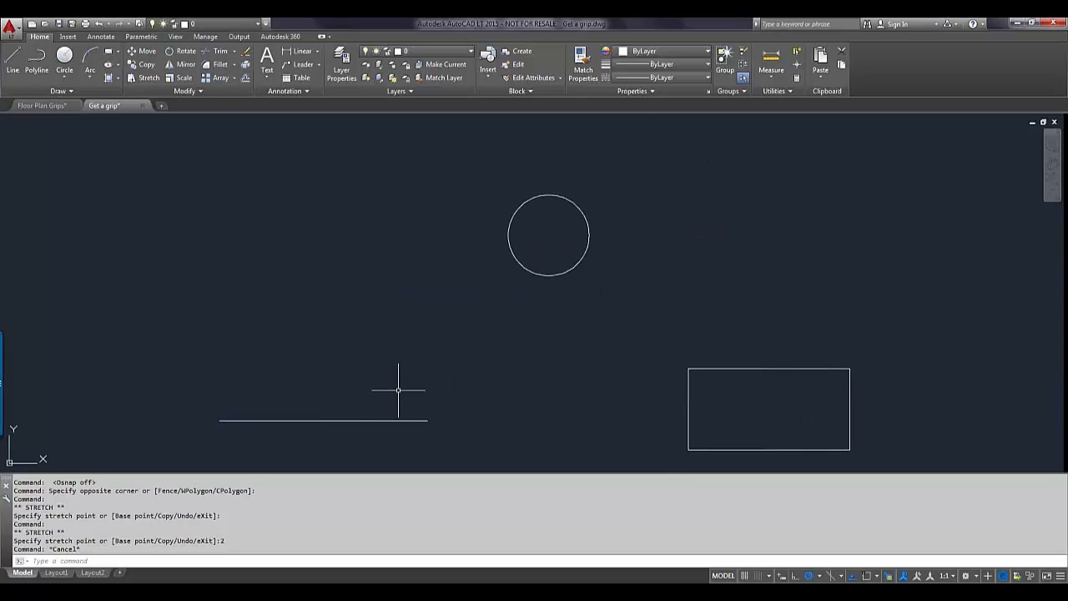
{"action": "left_click", "coordinate": [366, 396]}
{"action": "left_click", "coordinate": [323, 445]}
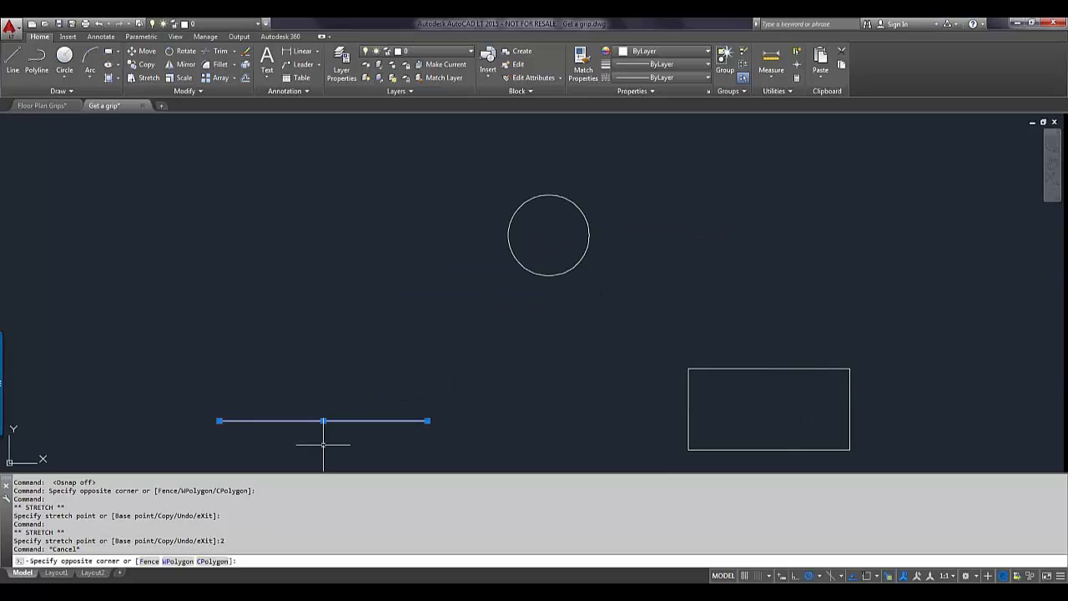
{"action": "key", "text": "Escape"}
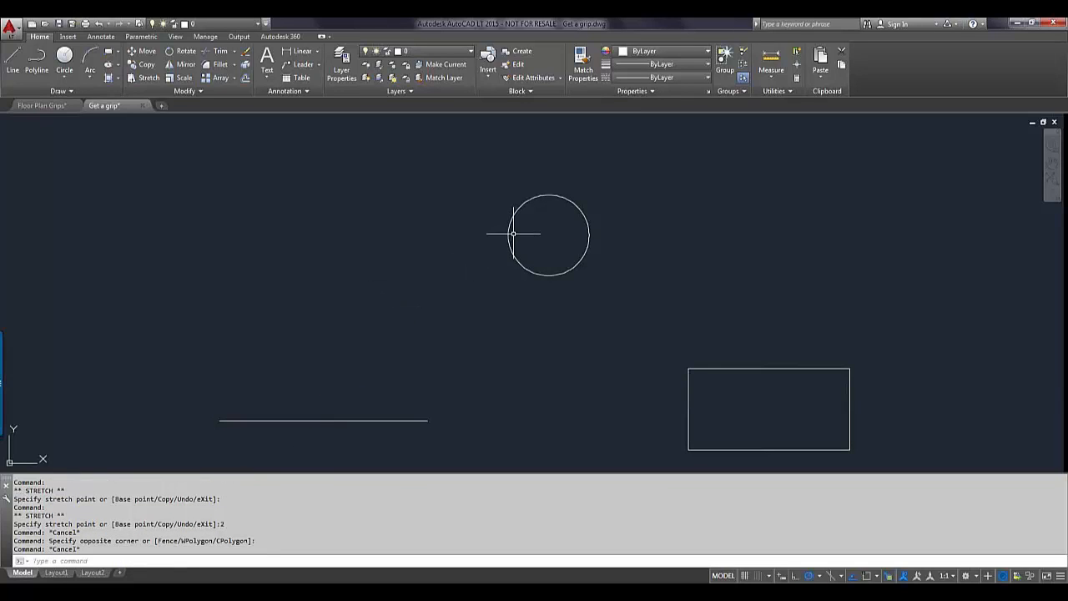
Step: Move the circle to the left, toward the area above the line, using its center grip
{"action": "scroll", "coordinate": [543, 232], "scroll_direction": "up", "scroll_amount": 4}
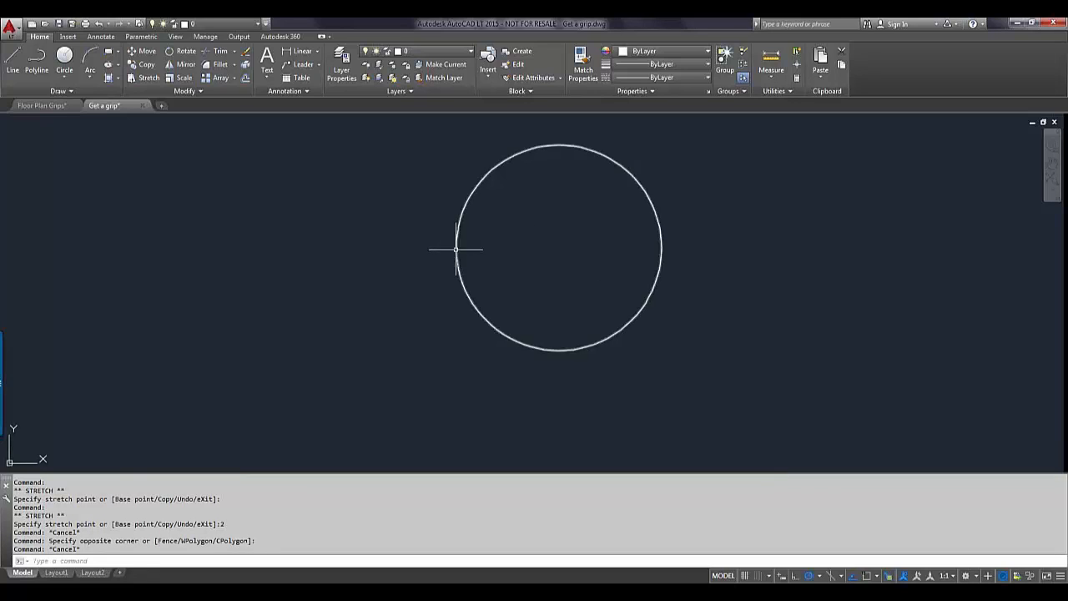
{"action": "left_click", "coordinate": [456, 250]}
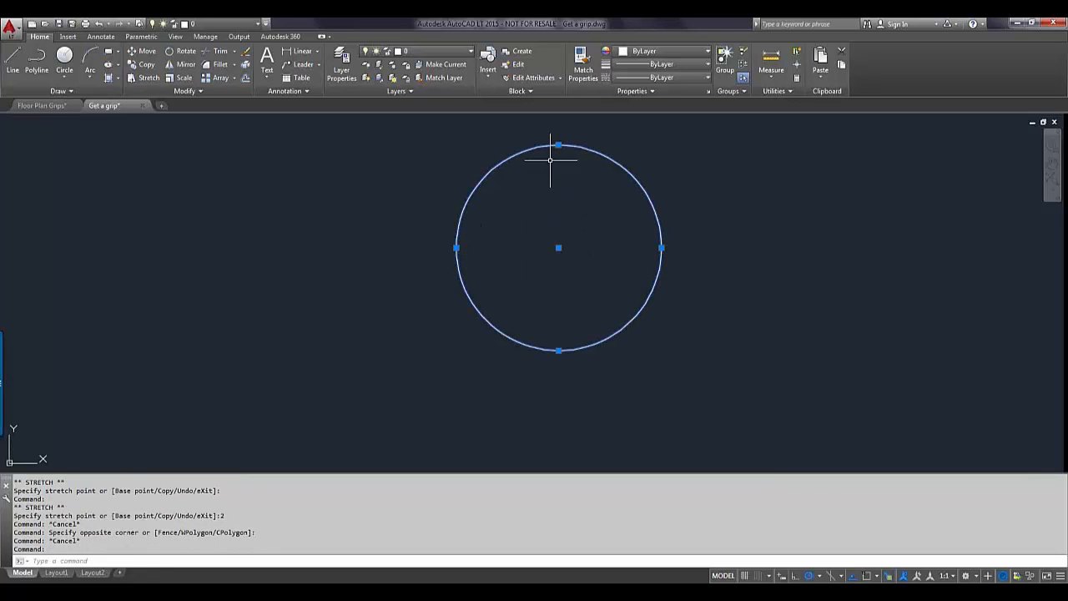
{"action": "left_click", "coordinate": [559, 247]}
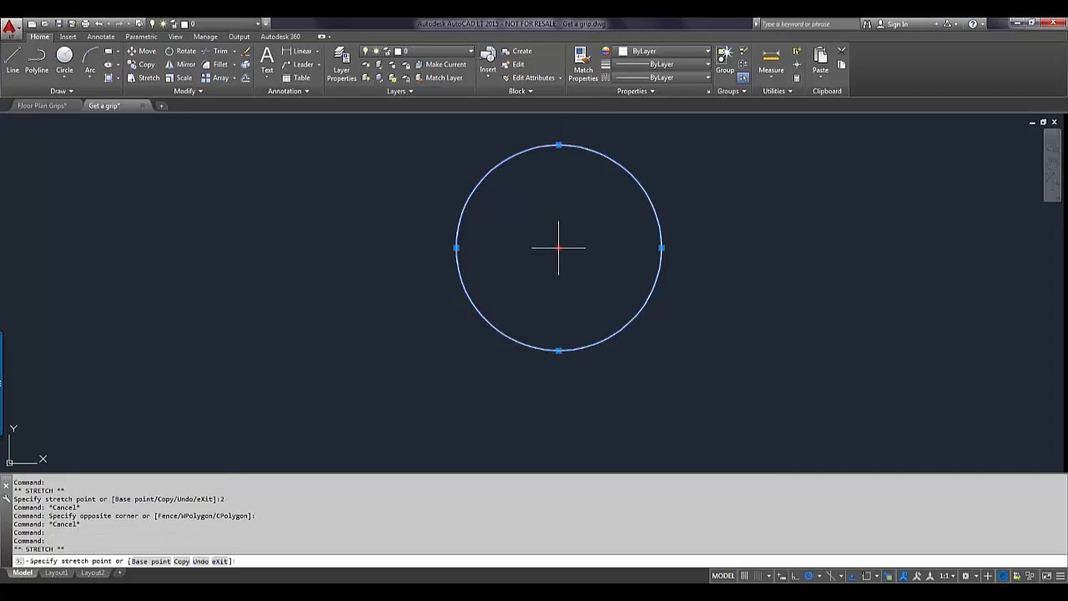
{"action": "left_click", "coordinate": [336, 270]}
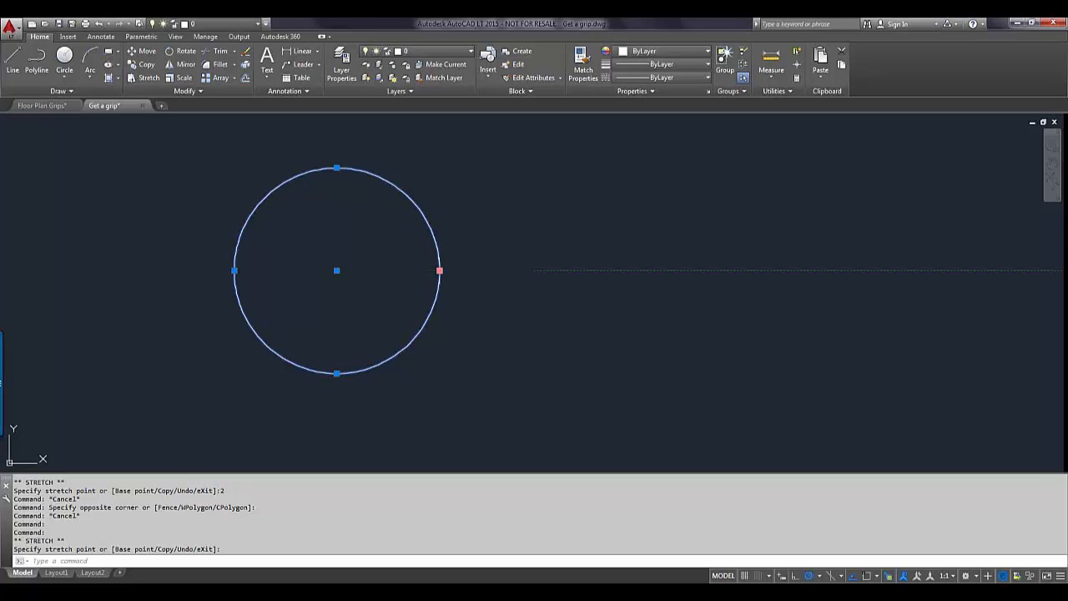
Step: Try to enlarge the circle horizontally from its right quadrant grip
{"action": "left_click", "coordinate": [440, 270]}
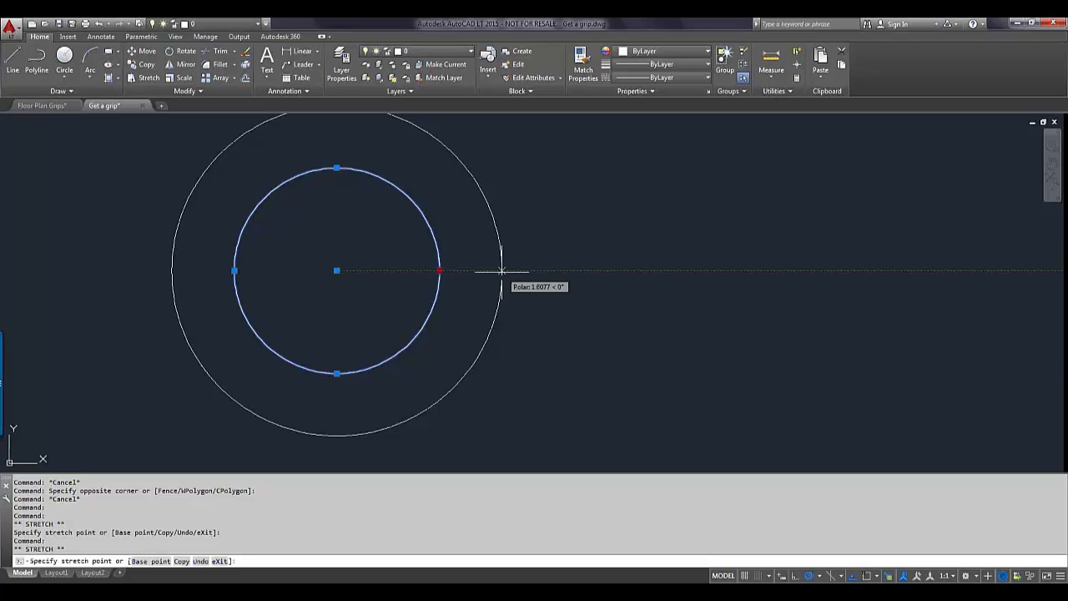
{"action": "key", "text": "Escape"}
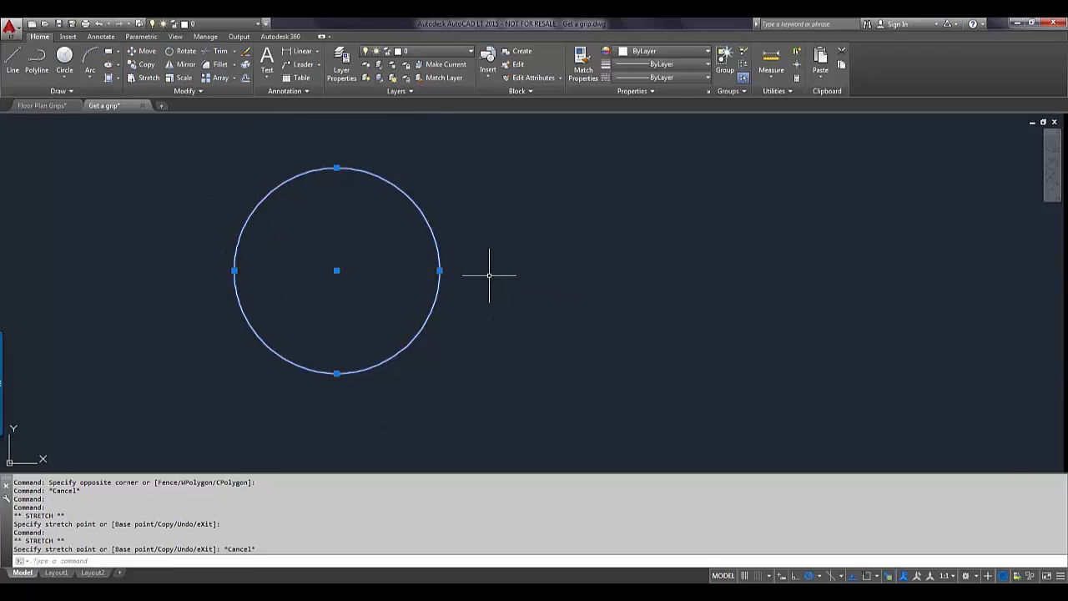
{"action": "scroll", "coordinate": [487, 273], "scroll_direction": "down", "scroll_amount": 2}
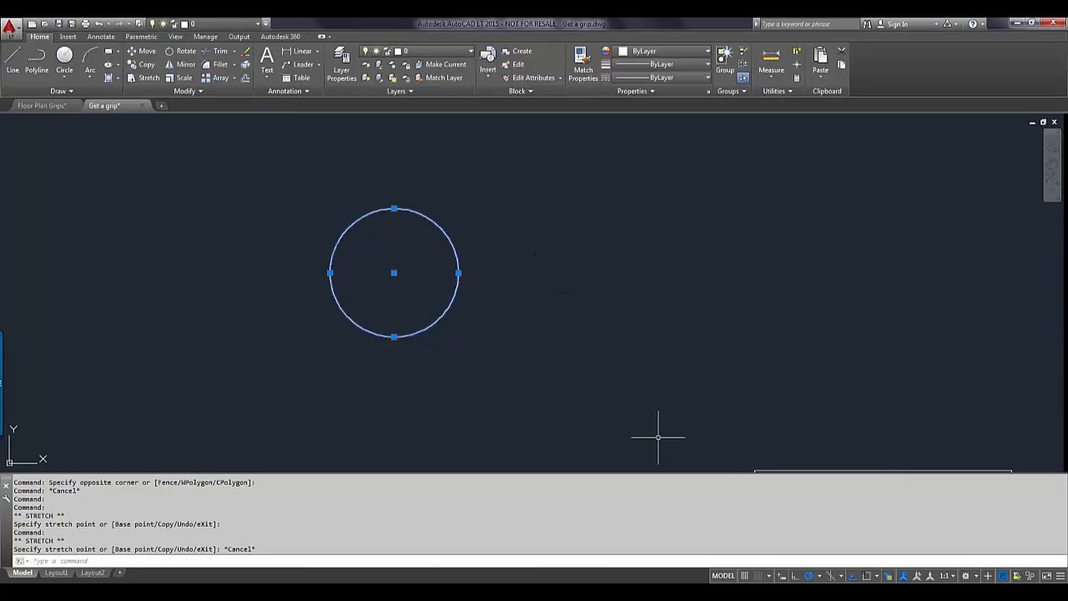
Step: Turn on dynamic input and preview a stretch of the line from its right endpoint grip, leaving the line unselected
{"action": "left_click", "coordinate": [782, 577]}
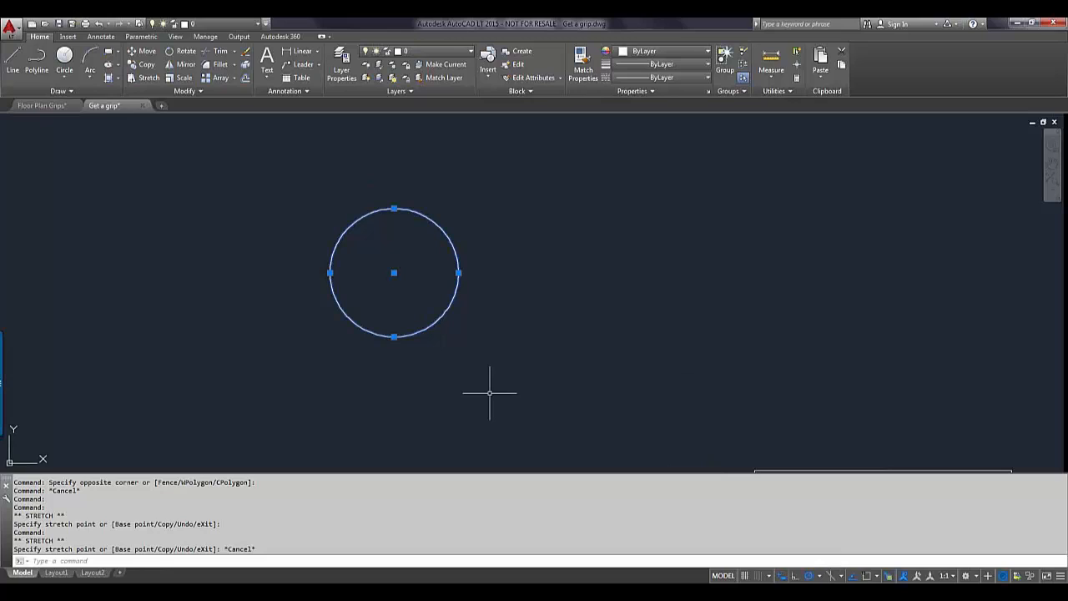
{"action": "middle_click_drag", "start_coordinate": [490, 393], "coordinate": [968, 228]}
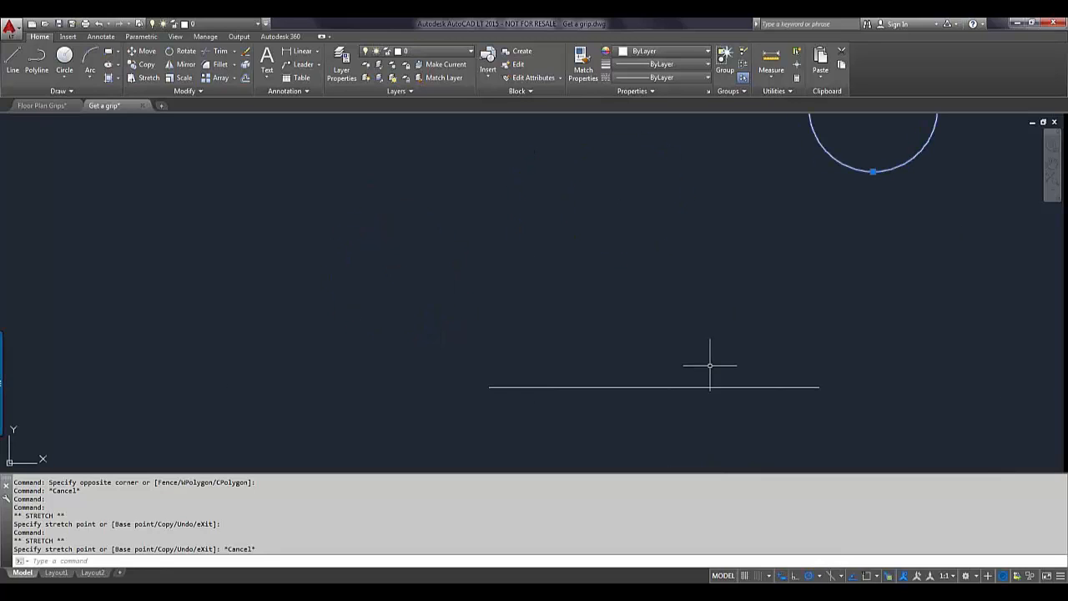
{"action": "key", "text": "Escape"}
{"action": "left_click", "coordinate": [679, 385]}
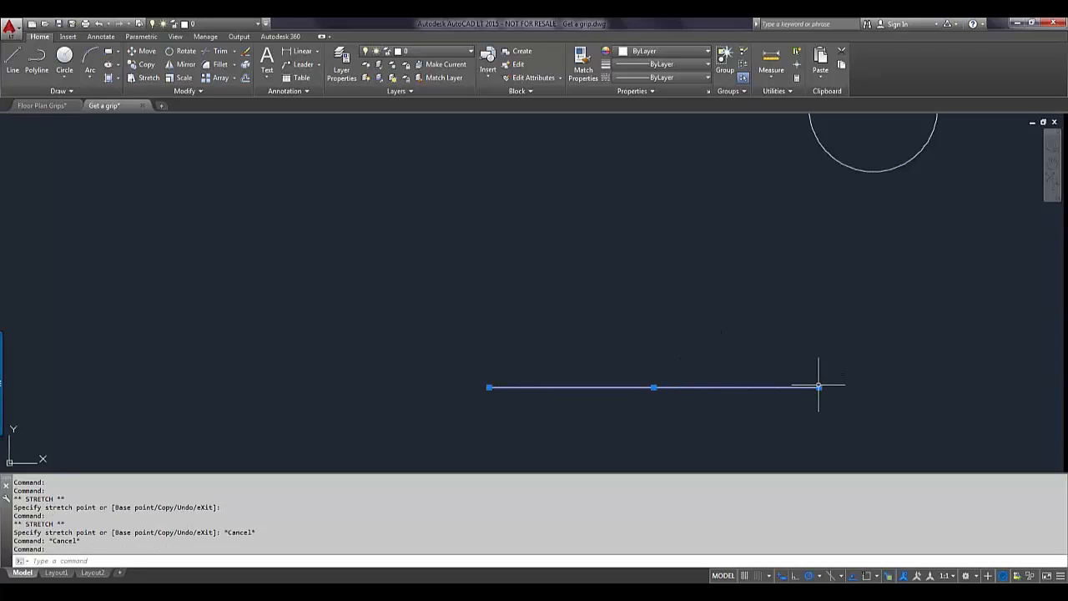
{"action": "mouse_move", "coordinate": [820, 388]}
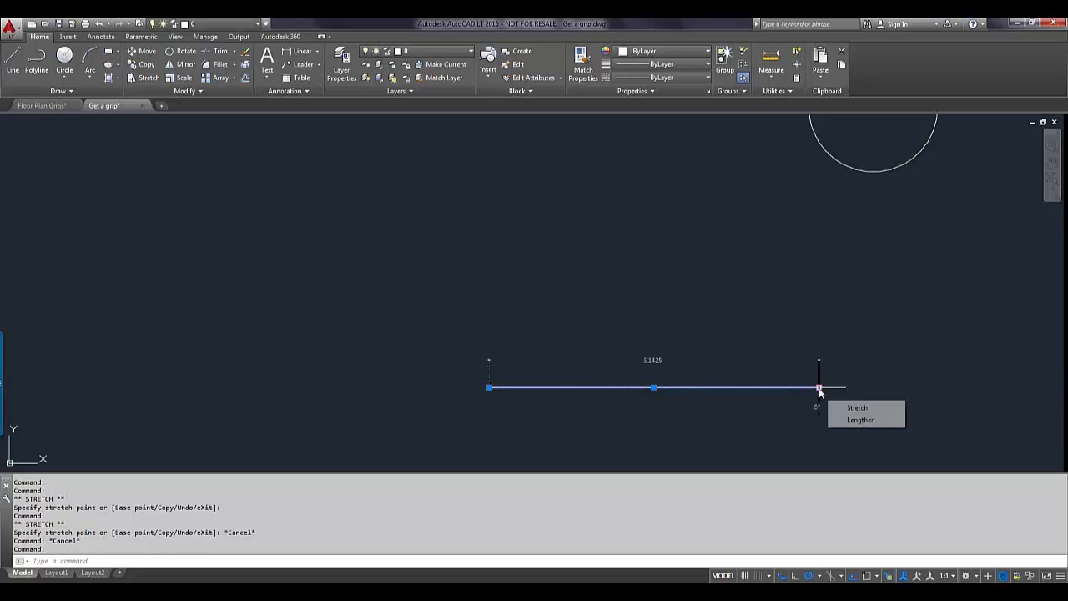
{"action": "left_click", "coordinate": [819, 389]}
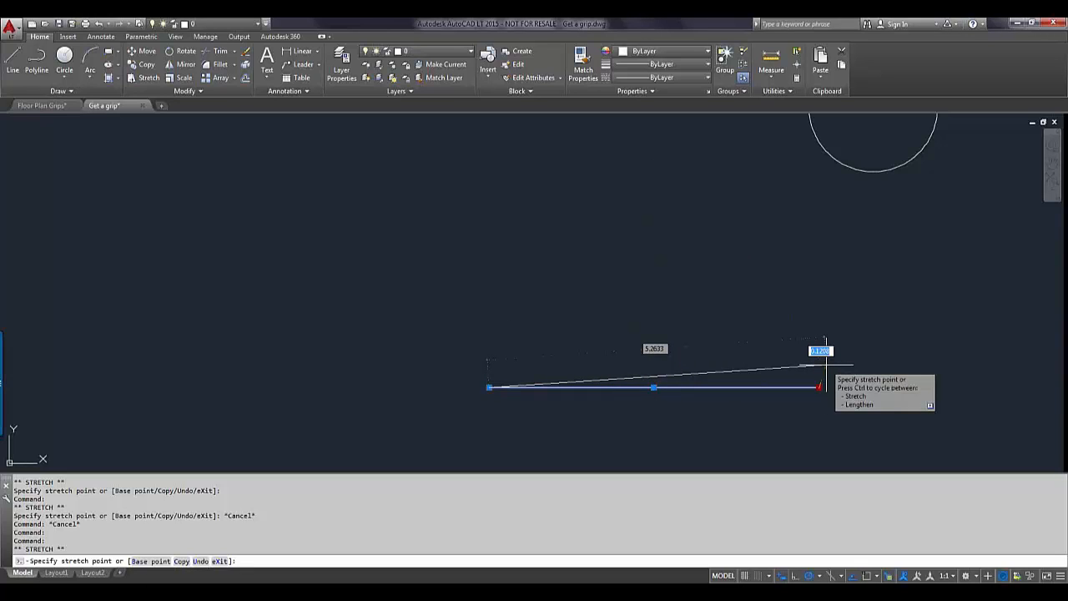
{"action": "key", "text": "Escape"}
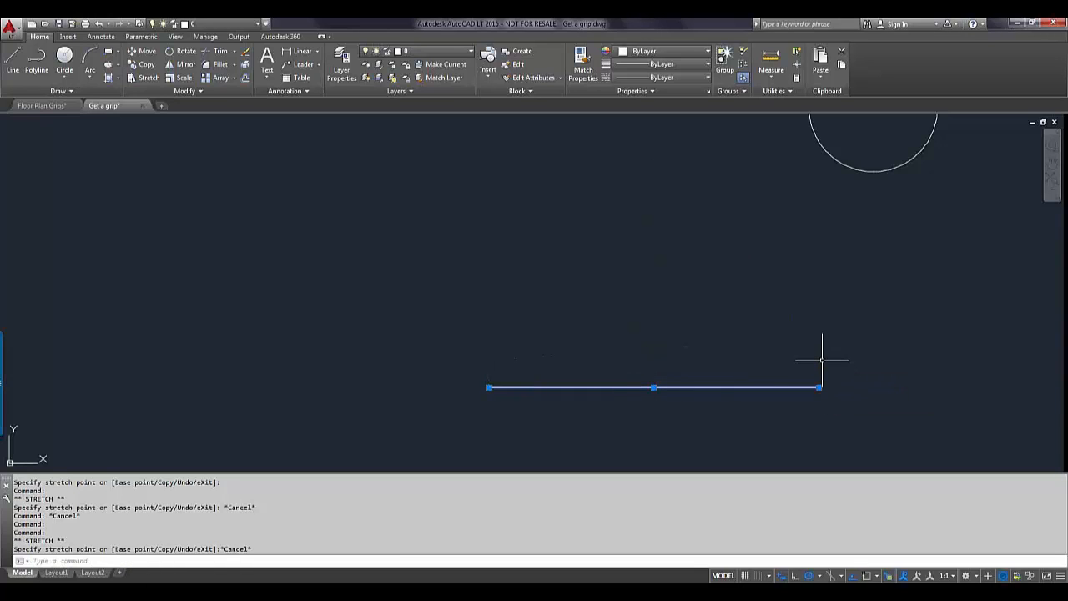
{"action": "scroll", "coordinate": [814, 360], "scroll_direction": "down", "scroll_amount": 2}
{"action": "mouse_move", "coordinate": [813, 359]}
{"action": "middle_mouse_down"}
{"action": "mouse_move", "coordinate": [625, 446]}
{"action": "mouse_move", "coordinate": [536, 398]}
{"action": "mouse_move", "coordinate": [476, 386]}
{"action": "middle_mouse_up"}
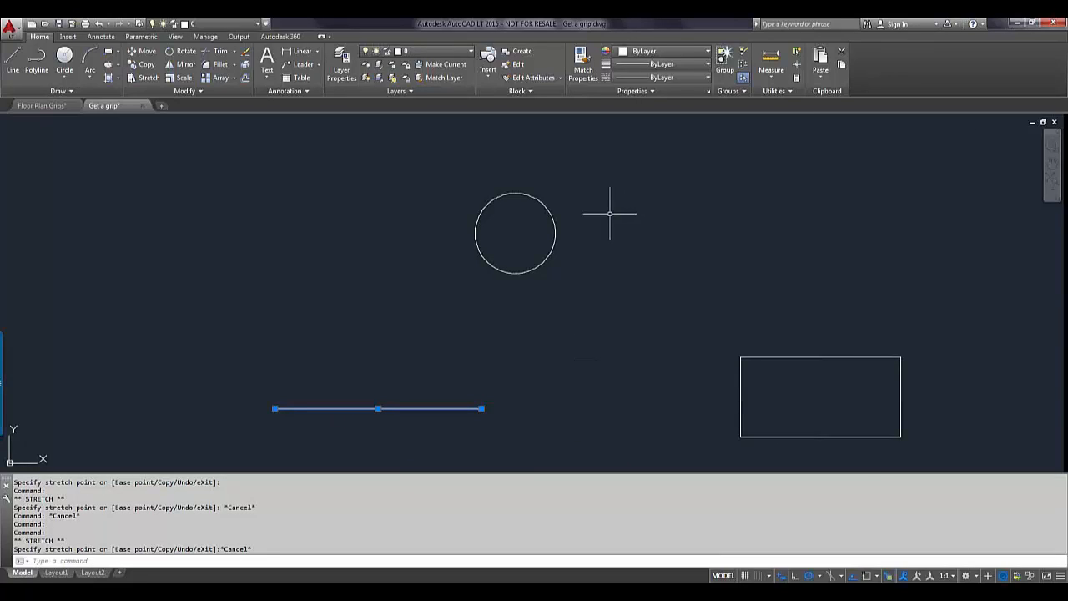
{"action": "key", "text": "Escape"}
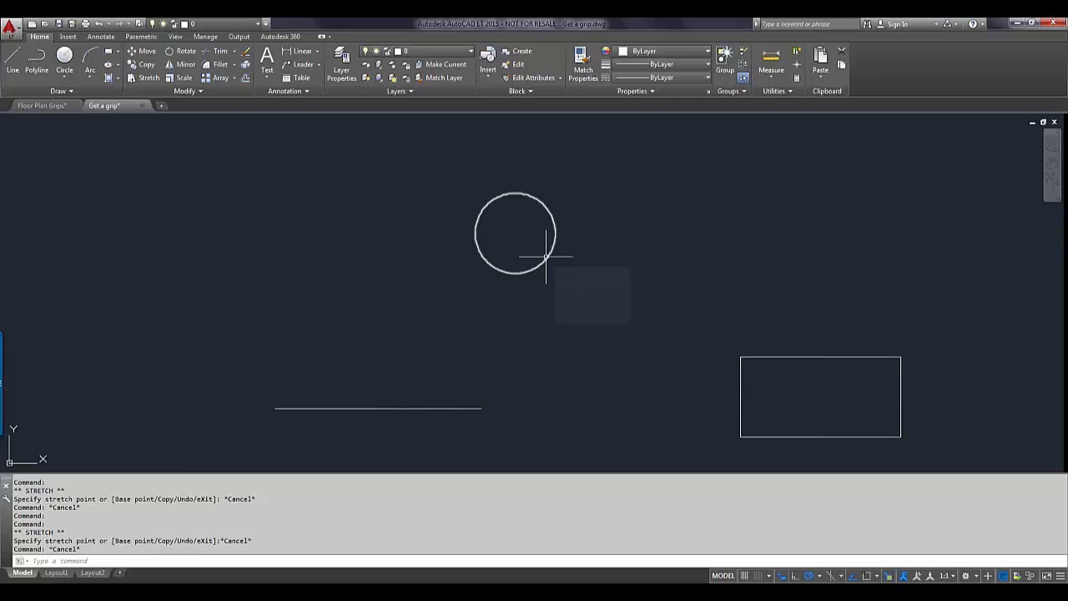
Step: Set the circle's radius to 0.5 from its right quadrant grip
{"action": "left_click", "coordinate": [545, 257]}
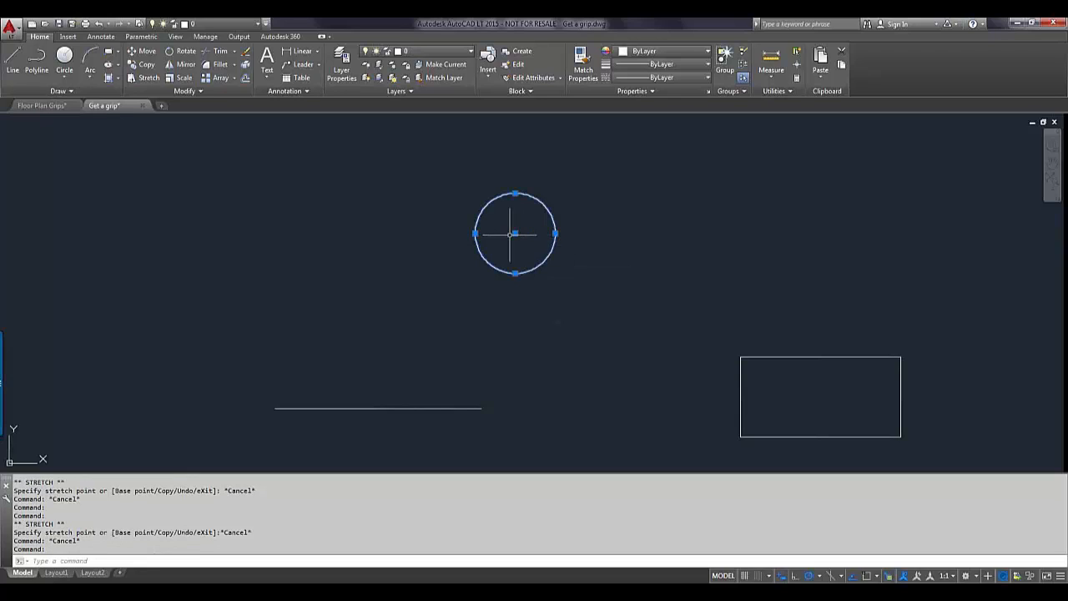
{"action": "scroll", "coordinate": [555, 233], "scroll_direction": "up", "scroll_amount": 4}
{"action": "left_click", "coordinate": [557, 235]}
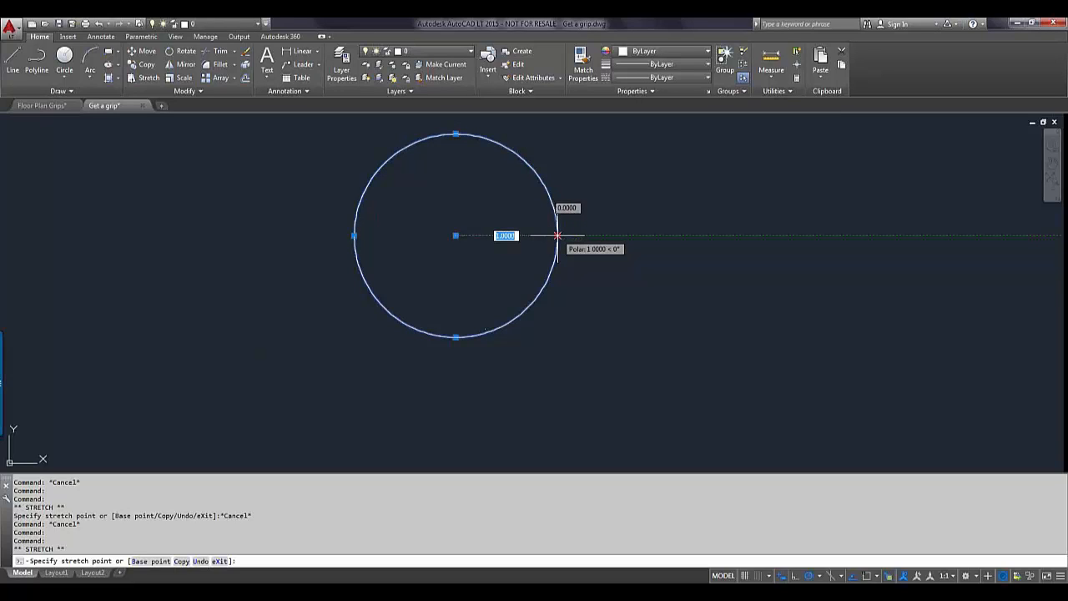
{"action": "type", "text": "."}
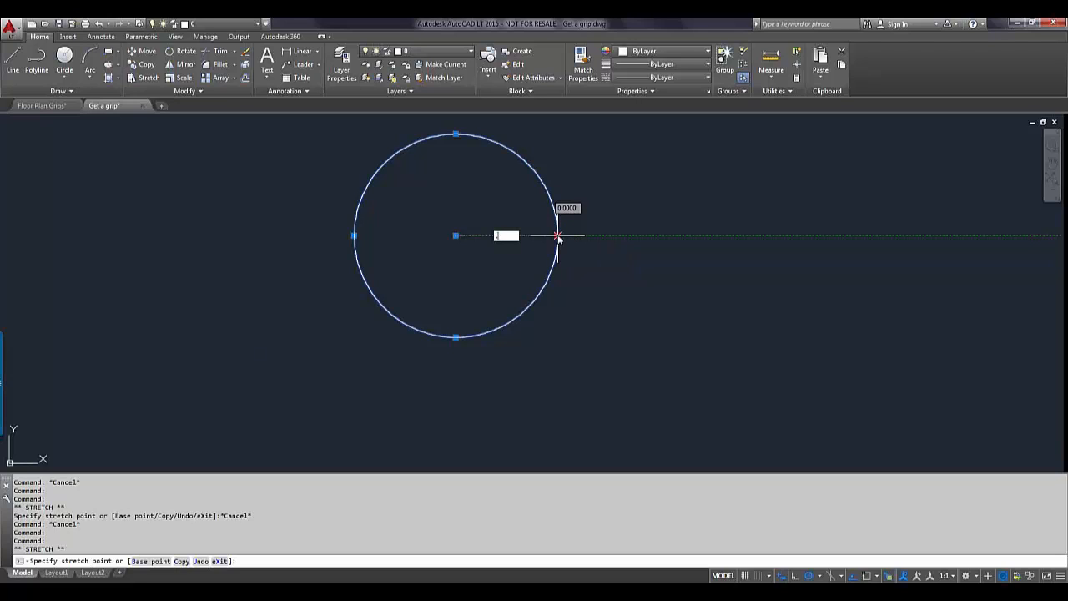
{"action": "type", "text": "5"}
{"action": "key", "text": "Return"}
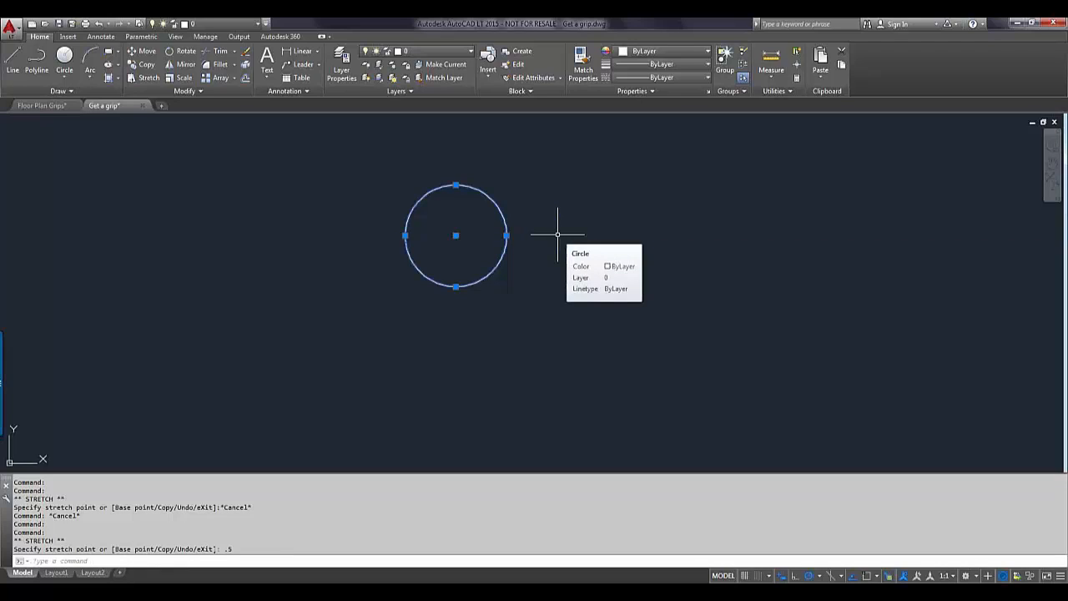
{"action": "scroll", "coordinate": [532, 247], "scroll_direction": "down", "scroll_amount": 4}
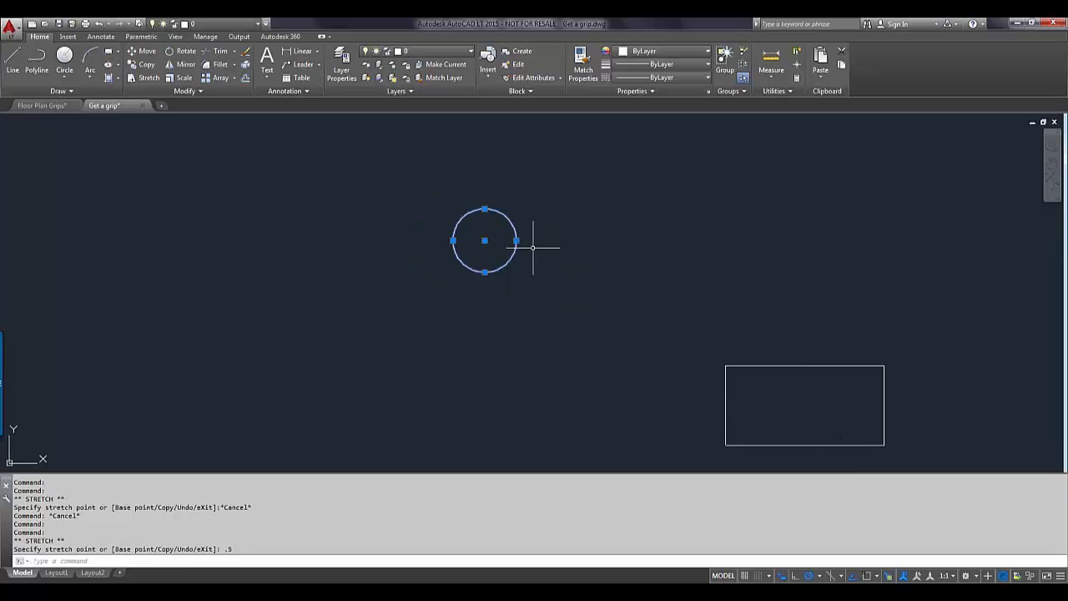
Step: Select the circle and the line, and stretch the line's right endpoint grip onto the circle's center
{"action": "key", "text": "Escape"}
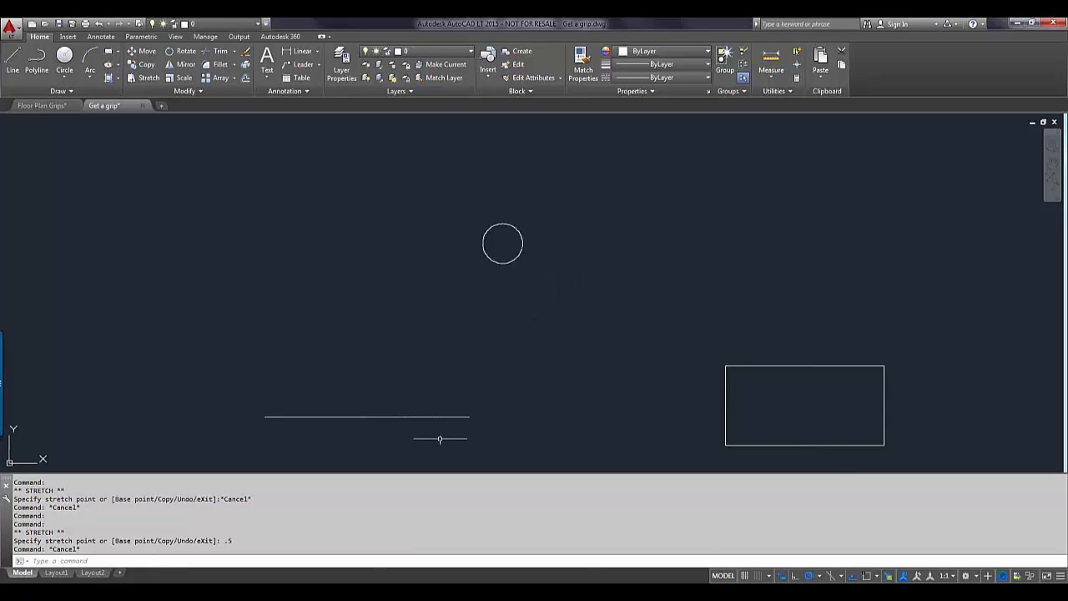
{"action": "mouse_move", "coordinate": [438, 417]}
{"action": "left_click", "coordinate": [522, 243]}
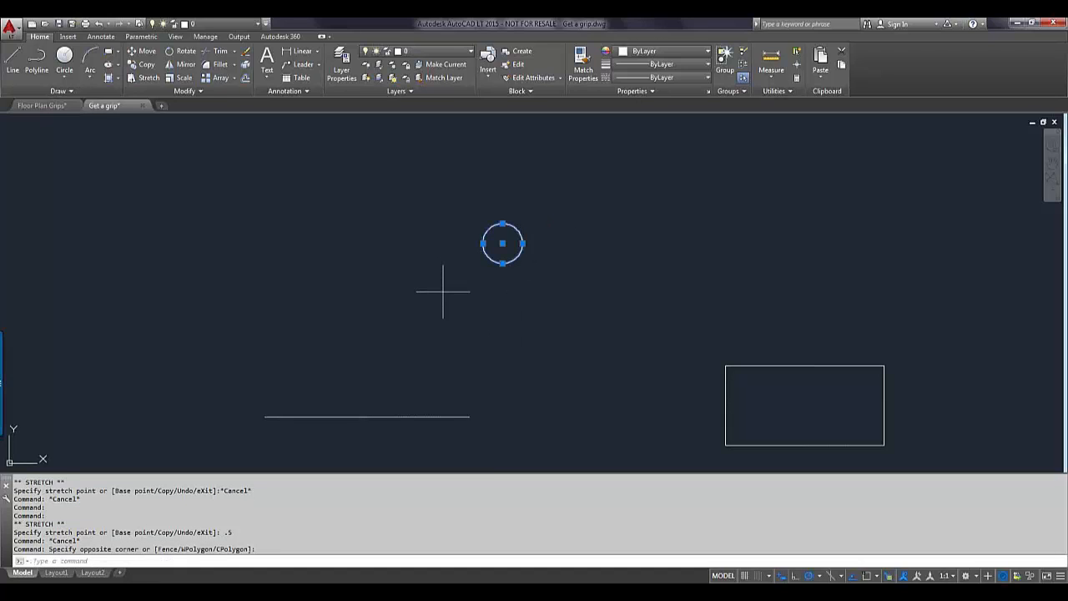
{"action": "left_click", "coordinate": [443, 292]}
{"action": "left_click", "coordinate": [365, 440]}
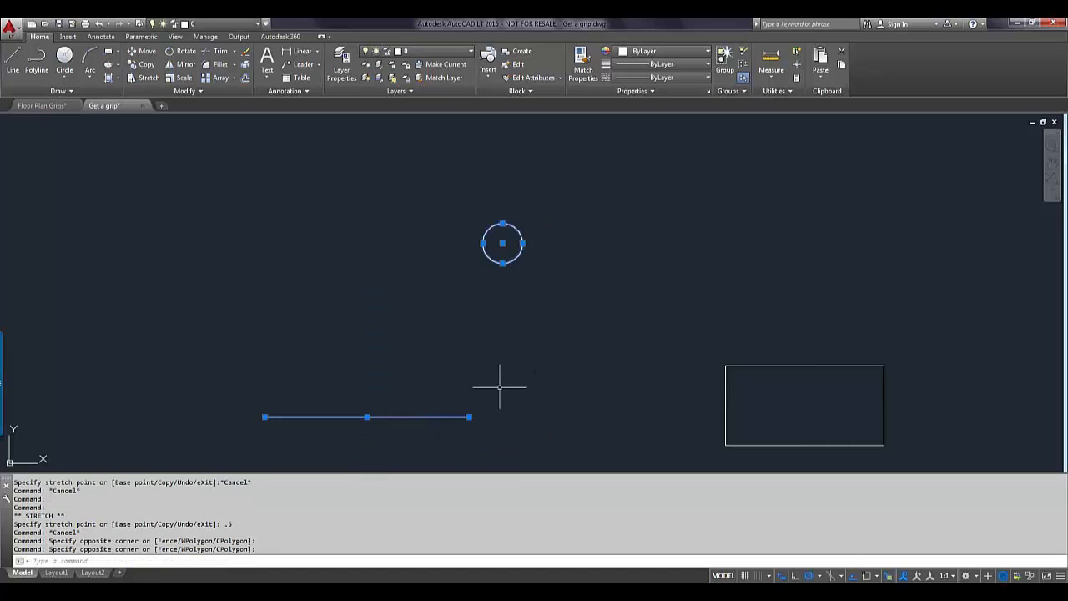
{"action": "left_click", "coordinate": [469, 417]}
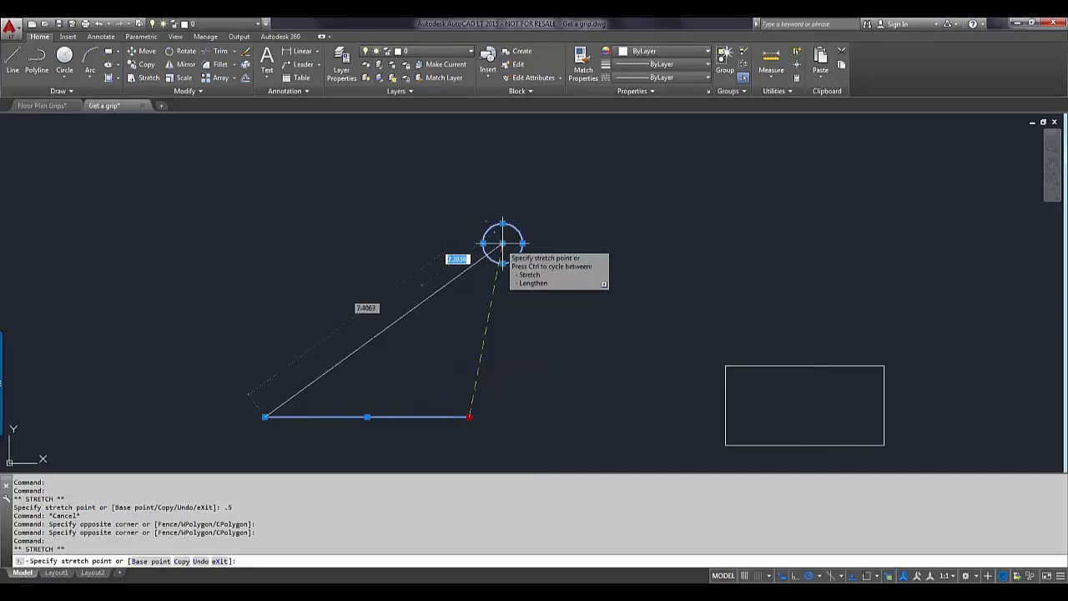
{"action": "left_click", "coordinate": [501, 243]}
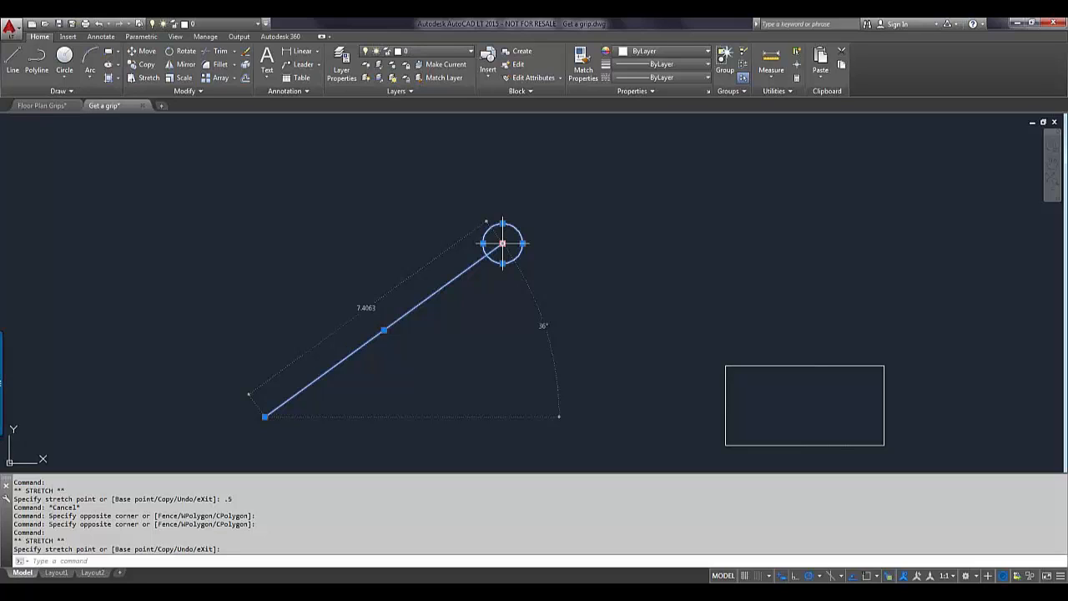
{"action": "left_click", "coordinate": [503, 243]}
{"action": "left_click", "coordinate": [502, 243]}
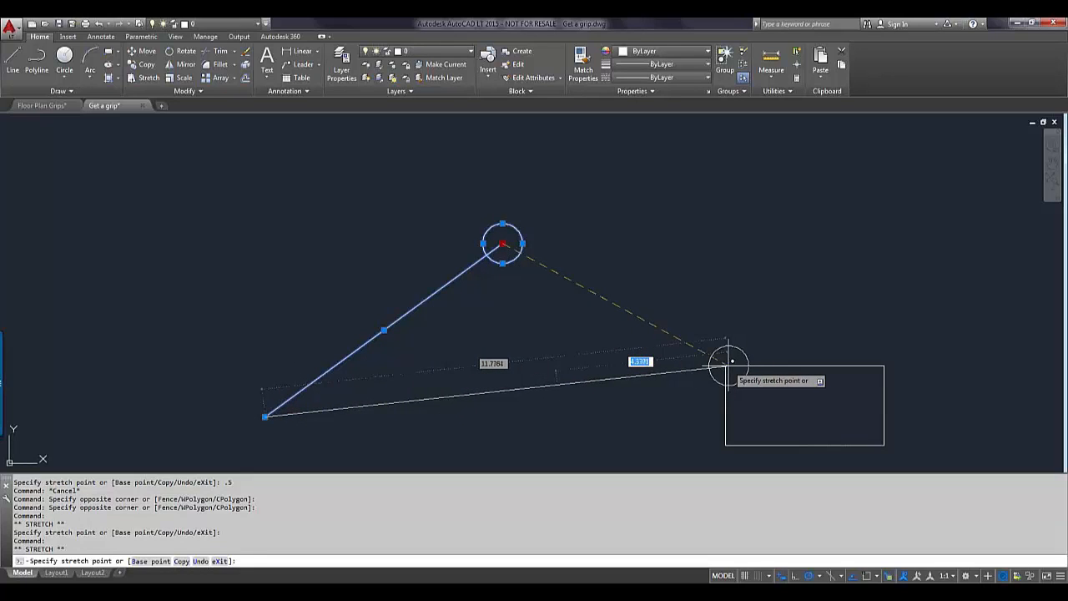
{"action": "key", "text": "Escape"}
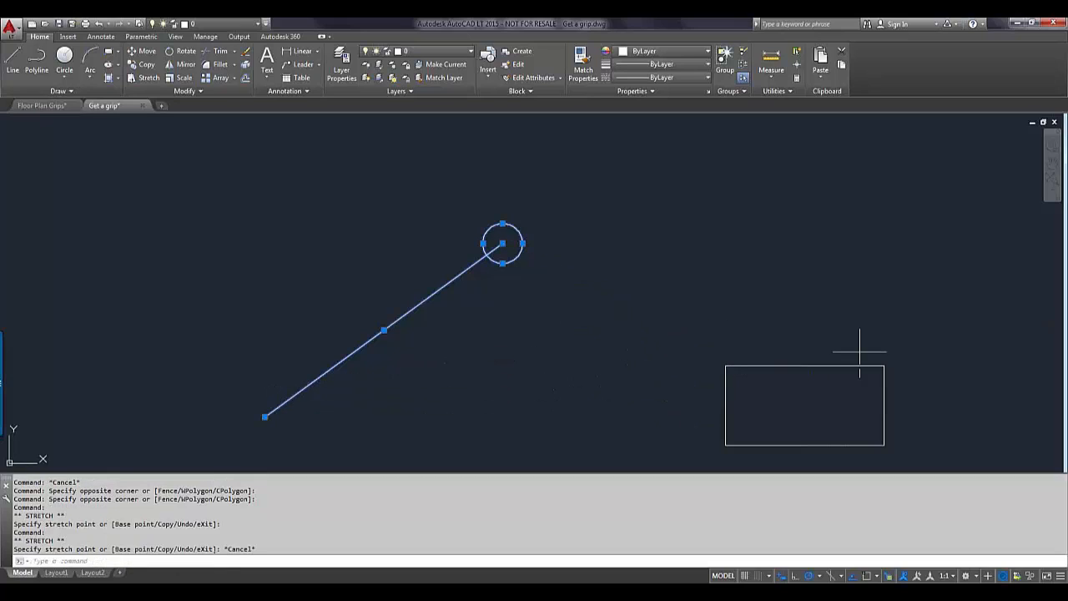
Step: Add the rectangle to the selection and move the shared line-end and circle-center grip onto the rectangle's upper-left corner
{"action": "left_click", "coordinate": [860, 352]}
{"action": "left_click", "coordinate": [792, 389]}
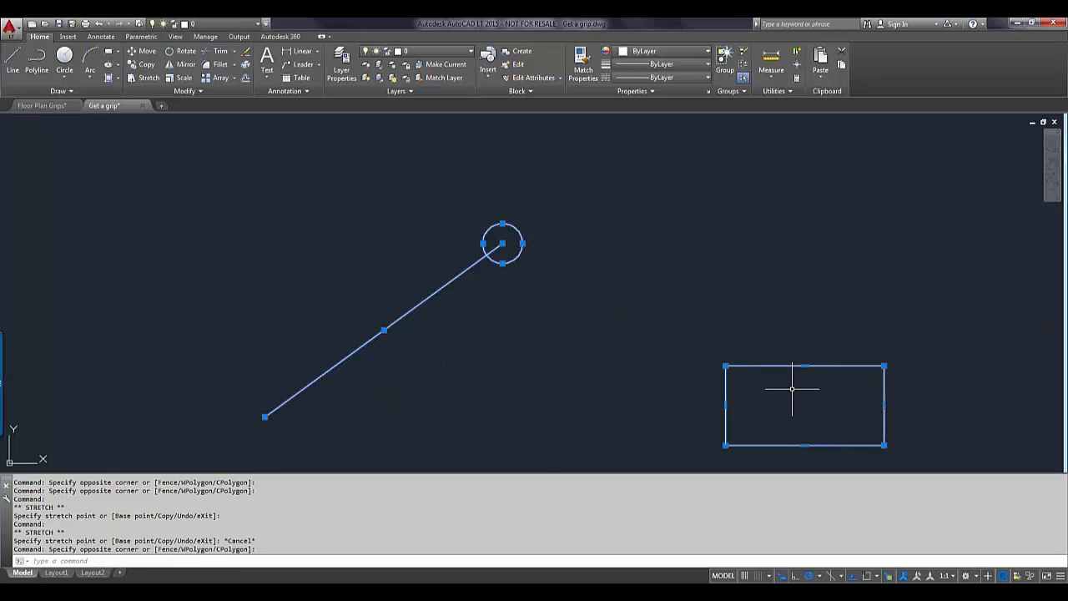
{"action": "left_click", "coordinate": [502, 243]}
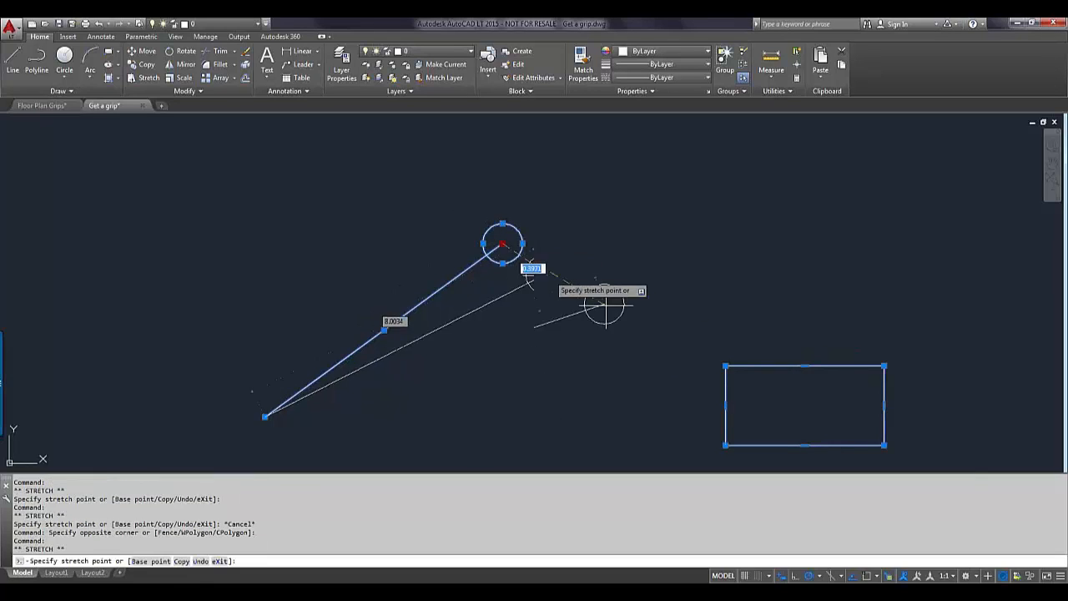
{"action": "left_click", "coordinate": [725, 366]}
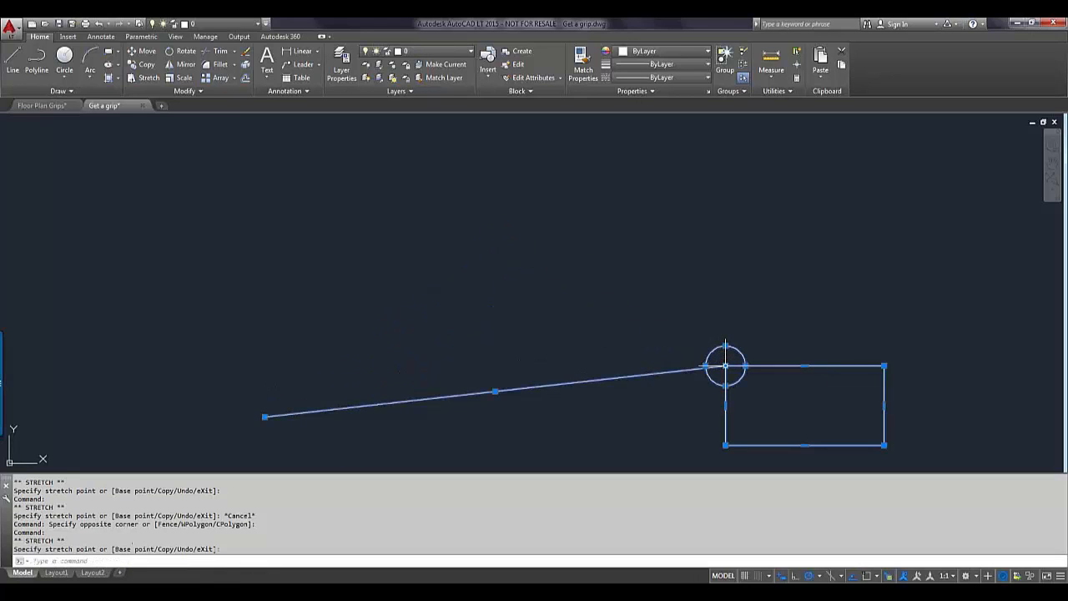
{"action": "scroll", "coordinate": [722, 364], "scroll_direction": "up", "scroll_amount": 8}
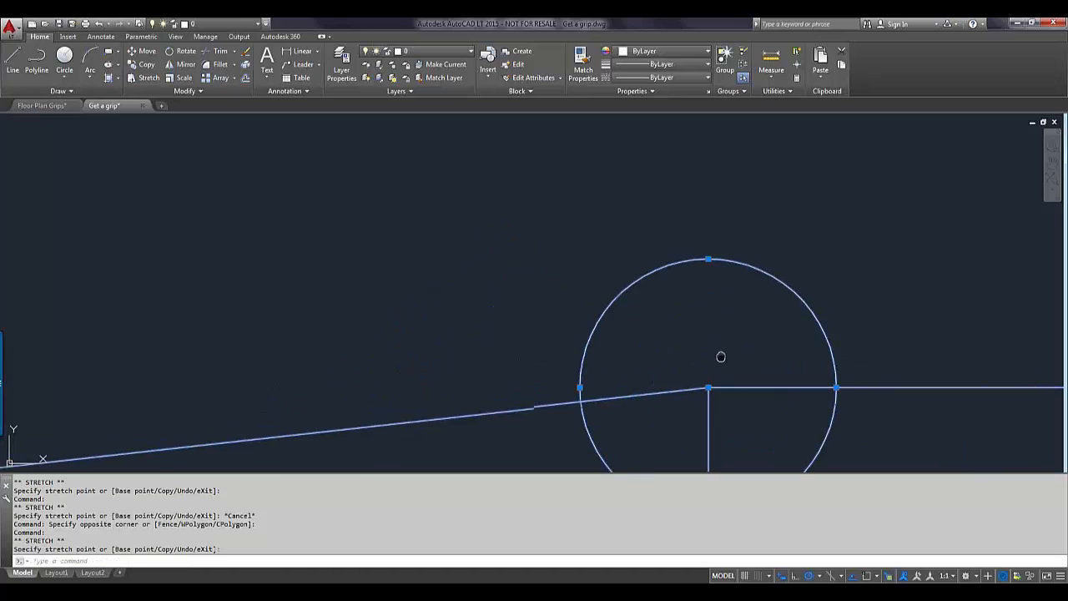
{"action": "mouse_move", "coordinate": [681, 297]}
{"action": "middle_mouse_down"}
{"action": "mouse_move", "coordinate": [615, 208]}
{"action": "mouse_move", "coordinate": [551, 229]}
{"action": "middle_mouse_up"}
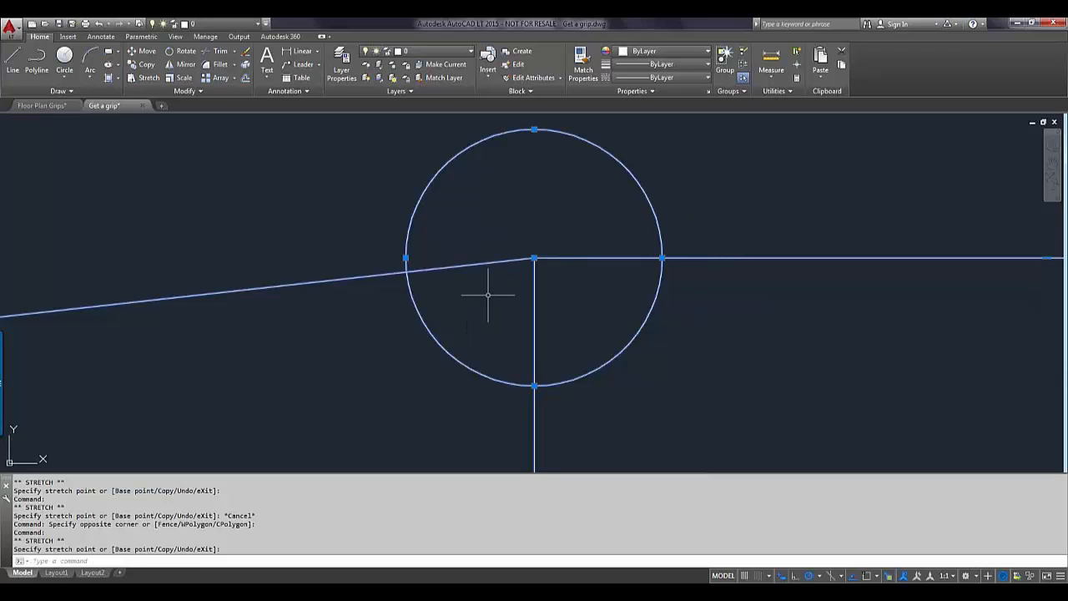
{"action": "scroll", "coordinate": [557, 255], "scroll_direction": "down", "scroll_amount": 4}
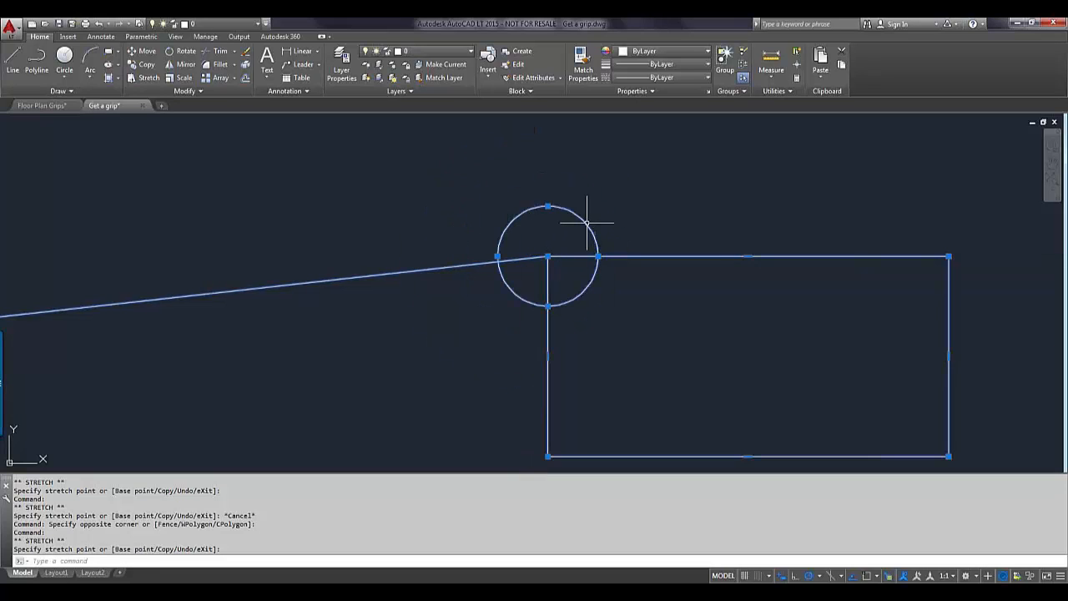
{"action": "mouse_move", "coordinate": [548, 257]}
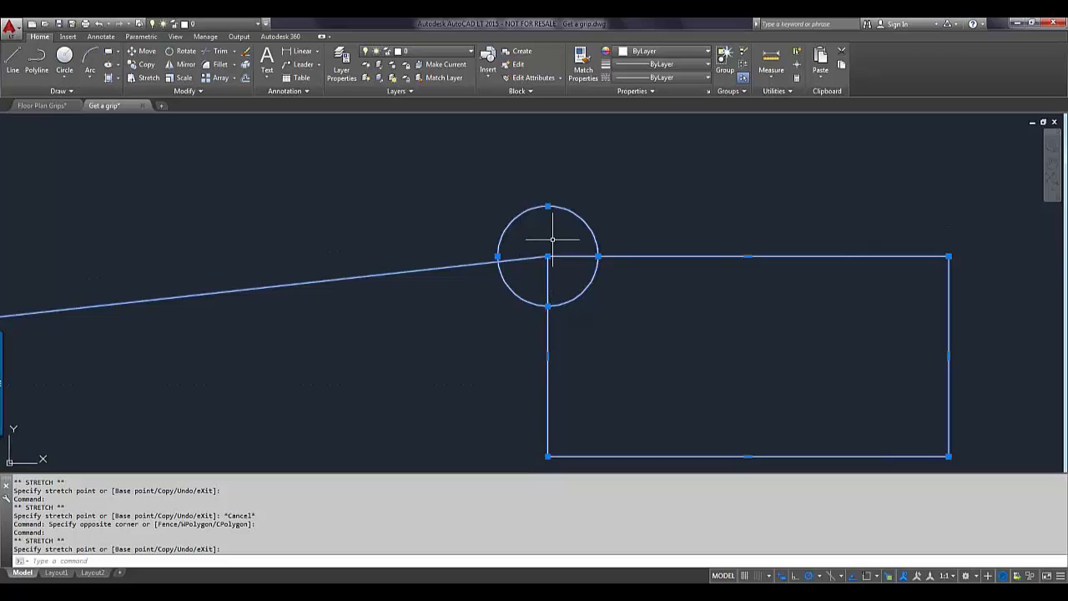
Step: Undo the recent view changes and the grip move onto the rectangle's corner
{"action": "left_click", "coordinate": [98, 23]}
{"action": "left_click", "coordinate": [98, 24]}
Step: Select the rectangle and try to stretch its upper-right vertex horizontally outward from the corner grip
{"action": "middle_click_drag", "start_coordinate": [659, 275], "coordinate": [371, 197]}
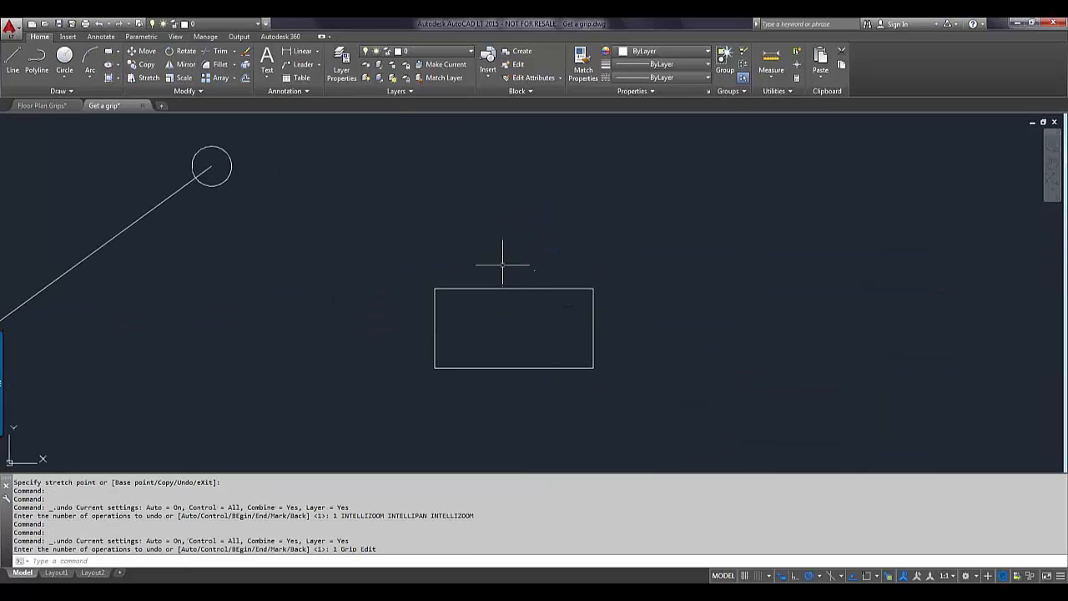
{"action": "left_click", "coordinate": [513, 289]}
{"action": "mouse_move", "coordinate": [515, 289]}
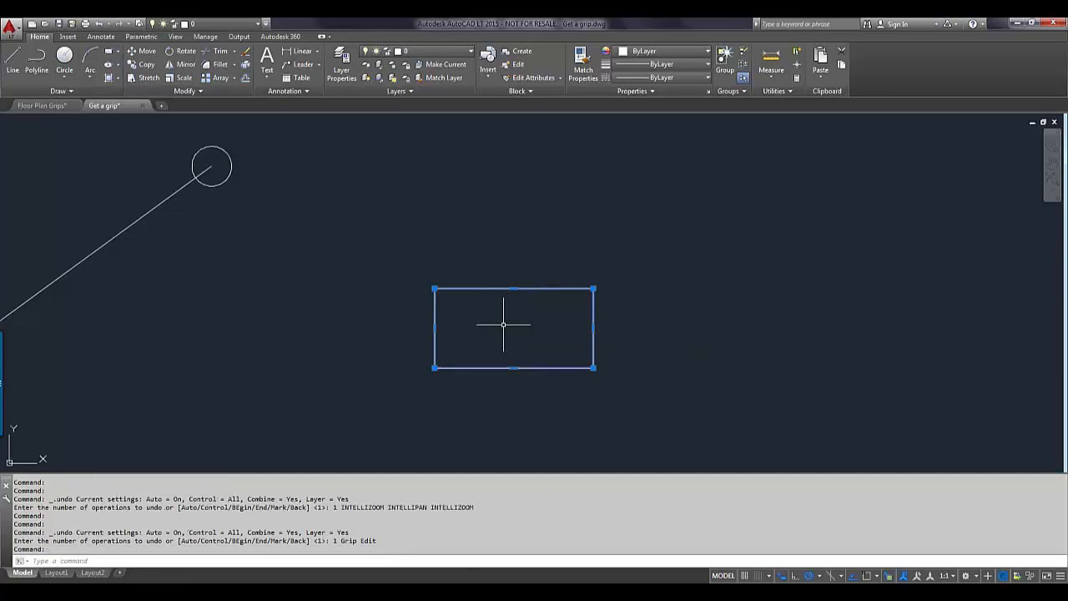
{"action": "scroll", "coordinate": [504, 324], "scroll_direction": "up", "scroll_amount": 3}
{"action": "scroll", "coordinate": [502, 328], "scroll_direction": "down", "scroll_amount": 1}
{"action": "scroll", "coordinate": [518, 293], "scroll_direction": "up", "scroll_amount": 1}
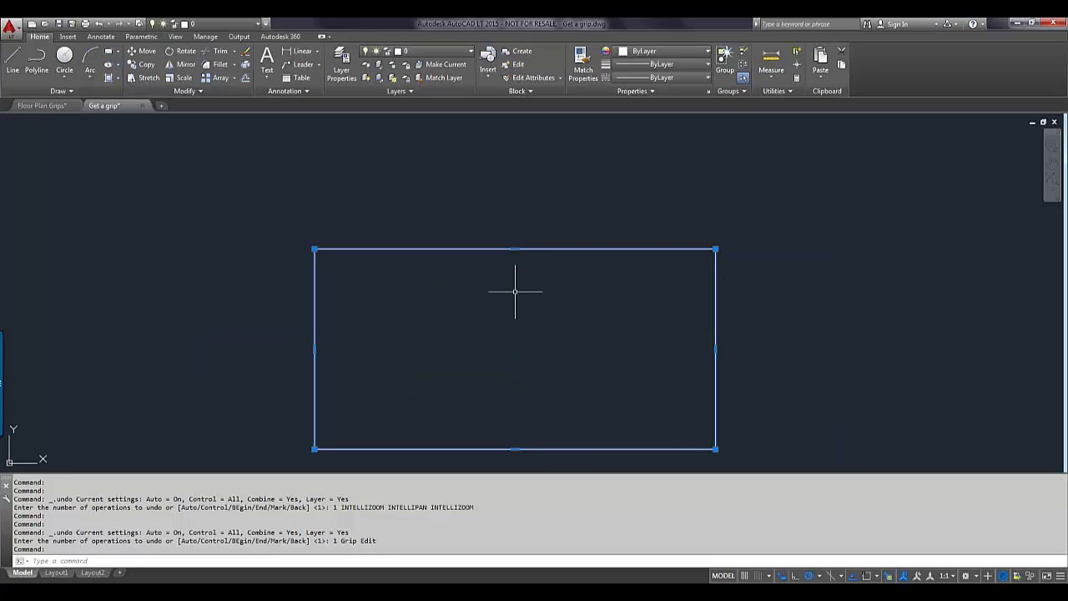
{"action": "mouse_move", "coordinate": [515, 249]}
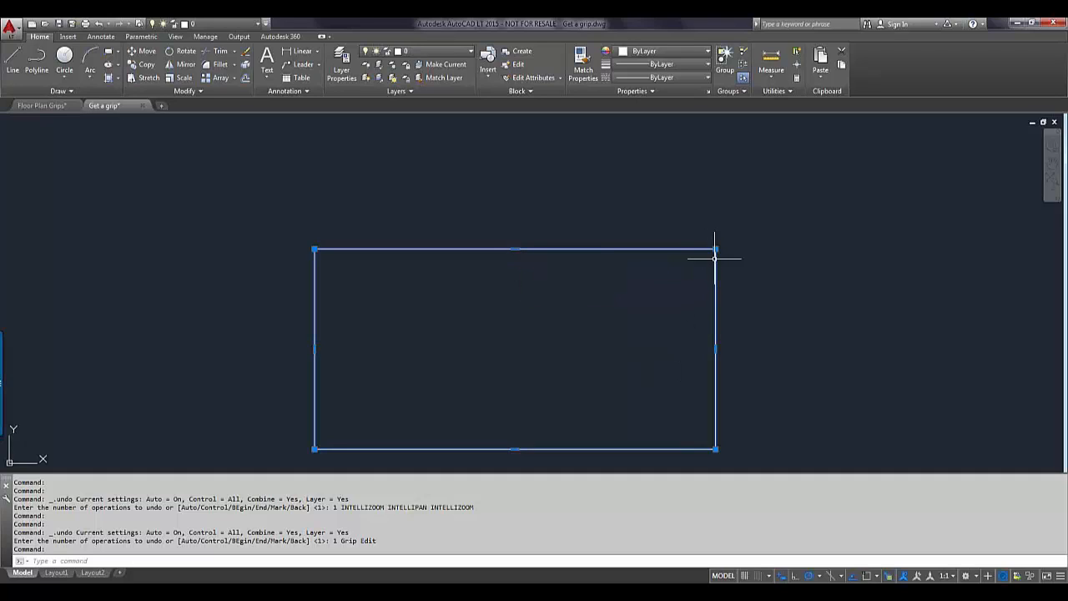
{"action": "mouse_move", "coordinate": [716, 251]}
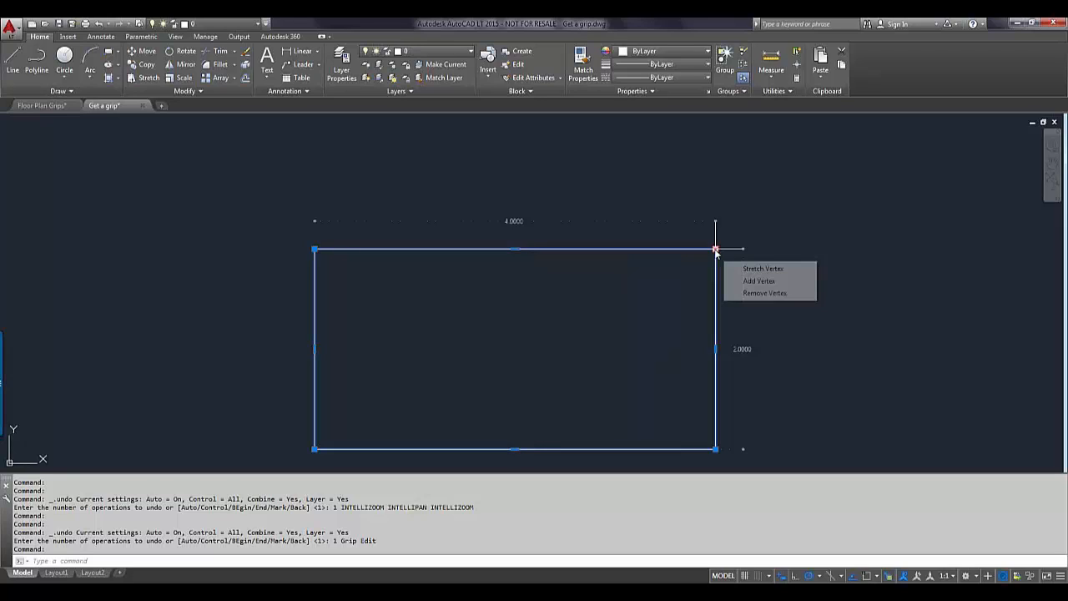
{"action": "left_click", "coordinate": [715, 248]}
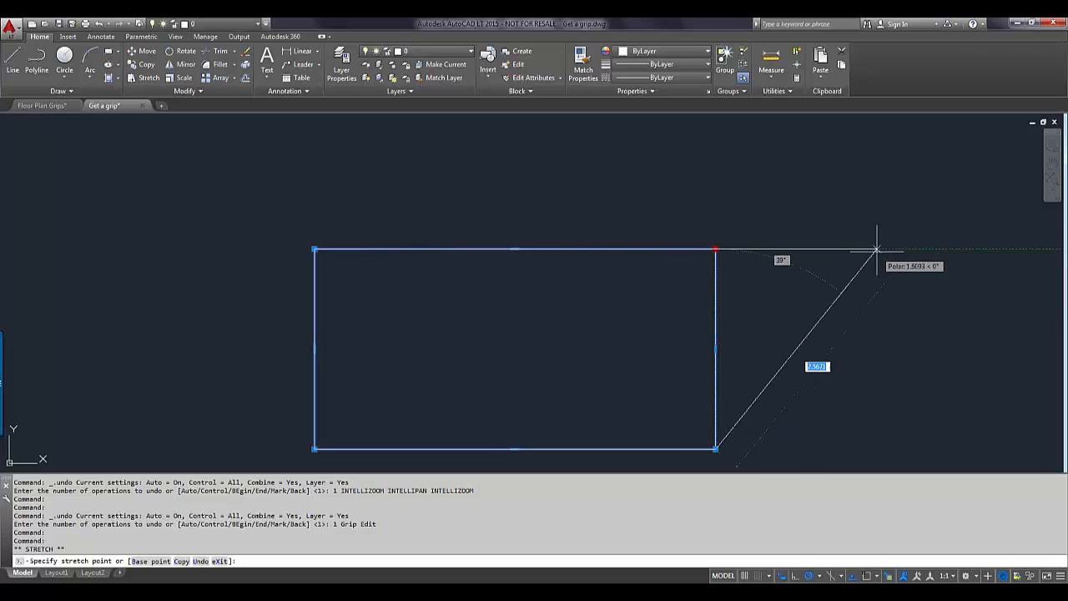
{"action": "key", "text": "Escape"}
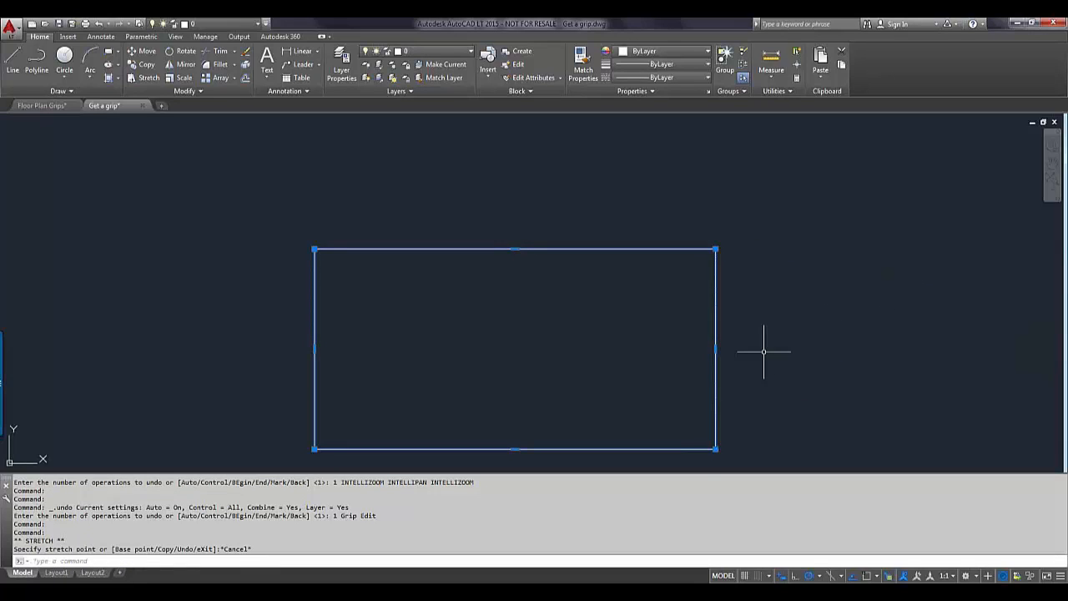
Step: Stretch the rectangle's right side outward to a length of about 5.44 using both right corner grips together, leaving it unselected
{"action": "mouse_move", "coordinate": [722, 447]}
{"action": "middle_mouse_down"}
{"action": "mouse_move", "coordinate": [704, 425]}
{"action": "mouse_move", "coordinate": [617, 388]}
{"action": "middle_mouse_up"}
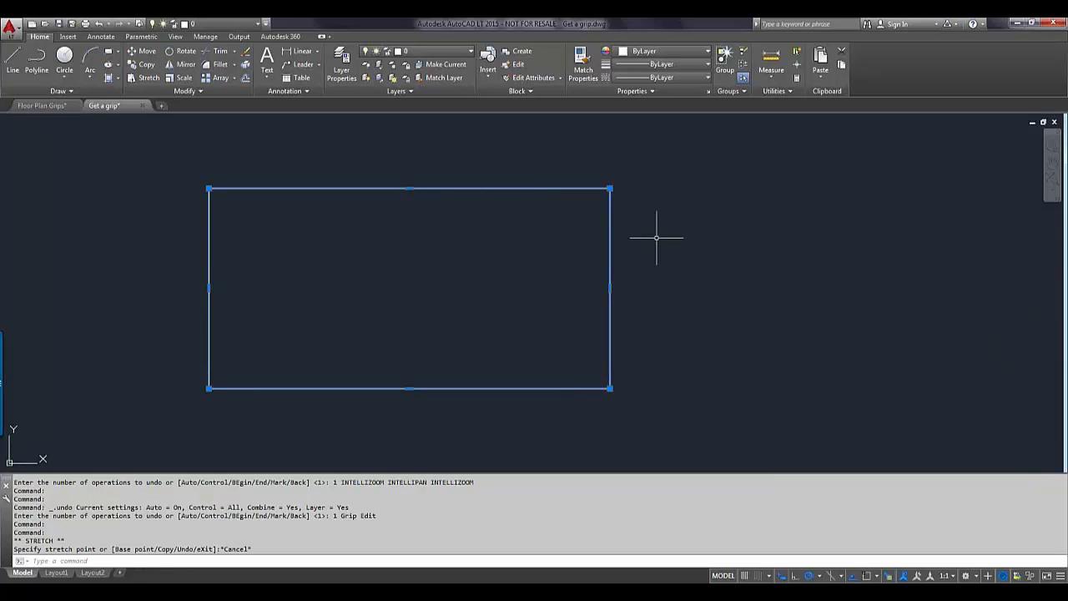
{"action": "left_click", "coordinate": [610, 189]}
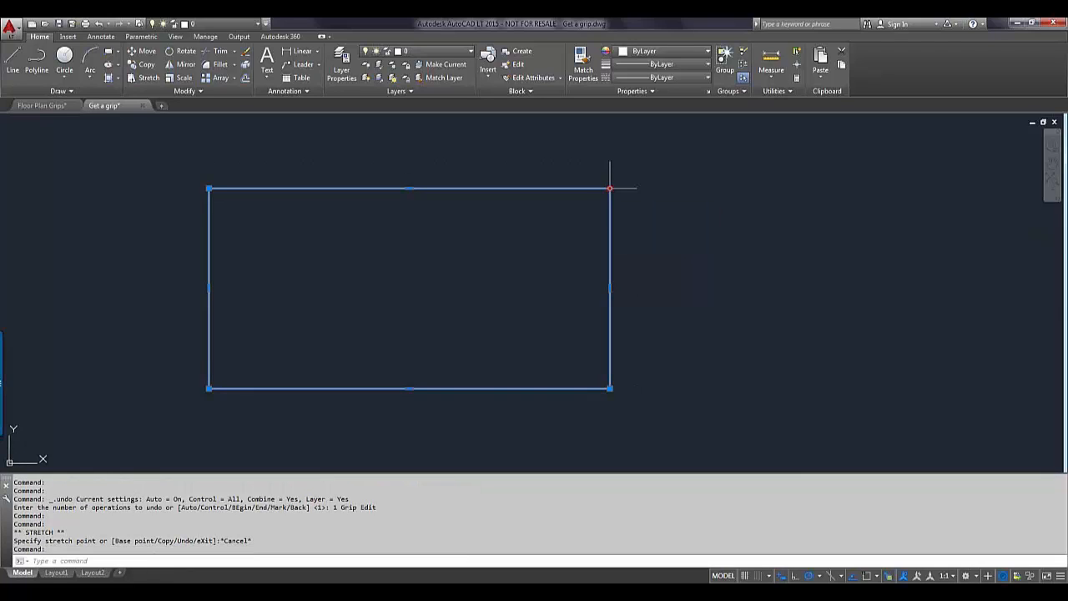
{"action": "left_click", "coordinate": [611, 388], "text": "shift"}
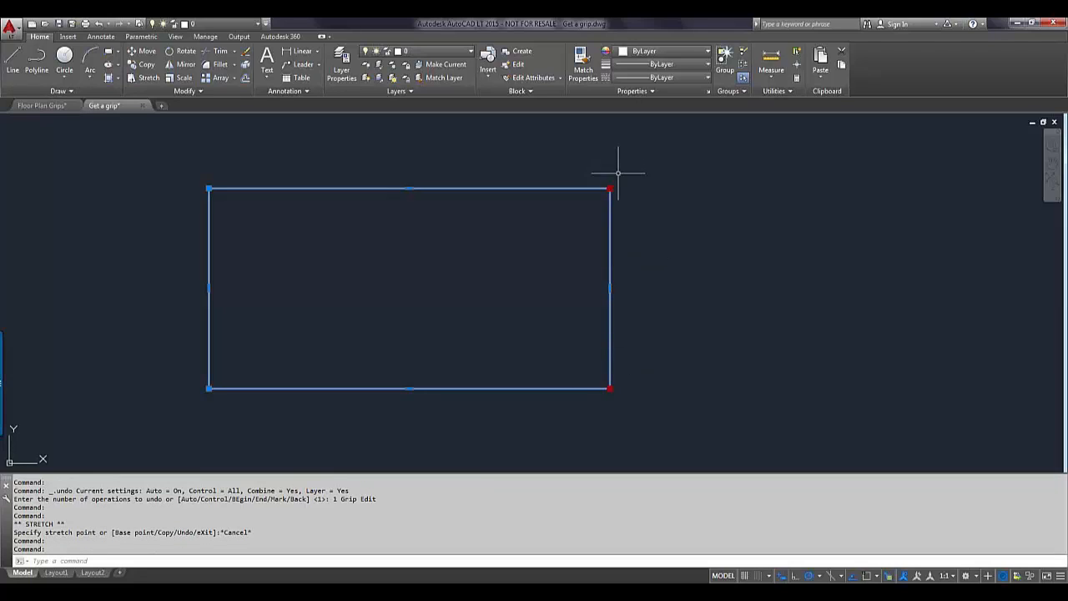
{"action": "left_click", "coordinate": [611, 388]}
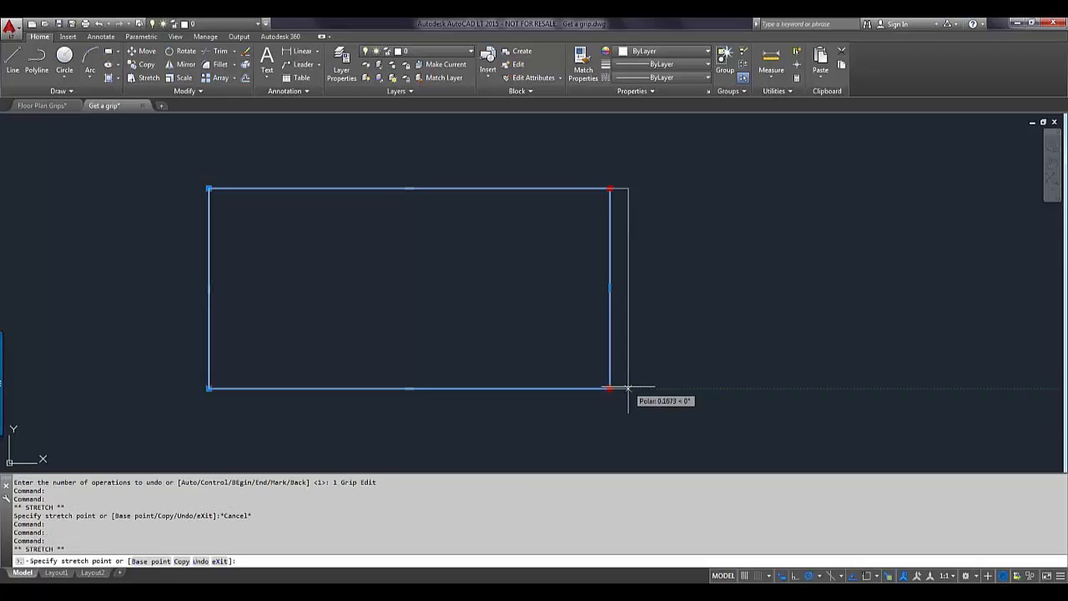
{"action": "left_click", "coordinate": [754, 388]}
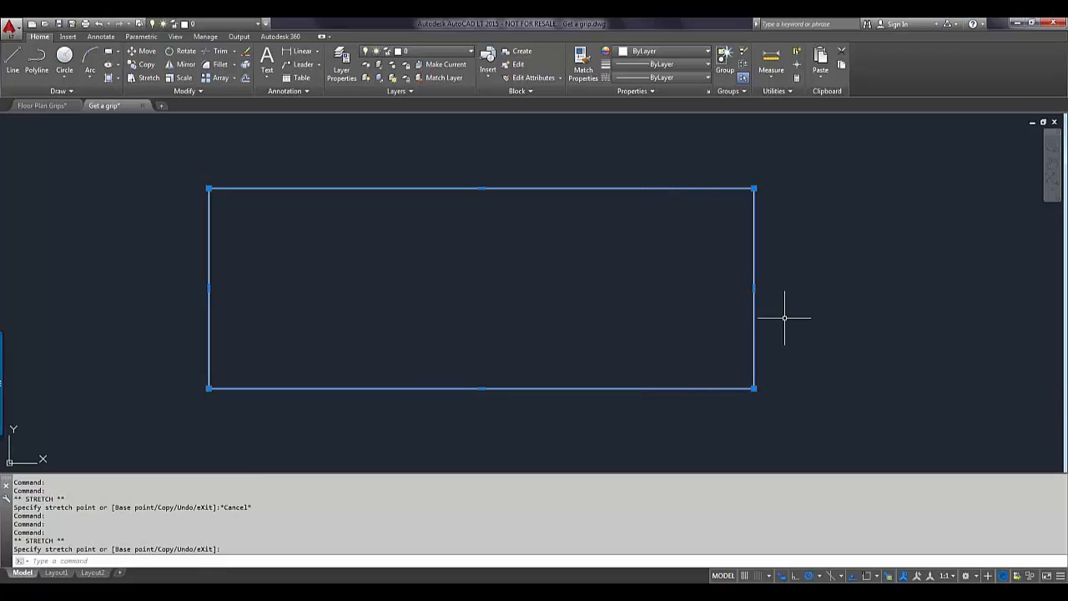
{"action": "key", "text": "Escape"}
Step: Reselect the rectangle and convert its right side to an outward-bulging arc with Convert to Arc
{"action": "left_click", "coordinate": [793, 252]}
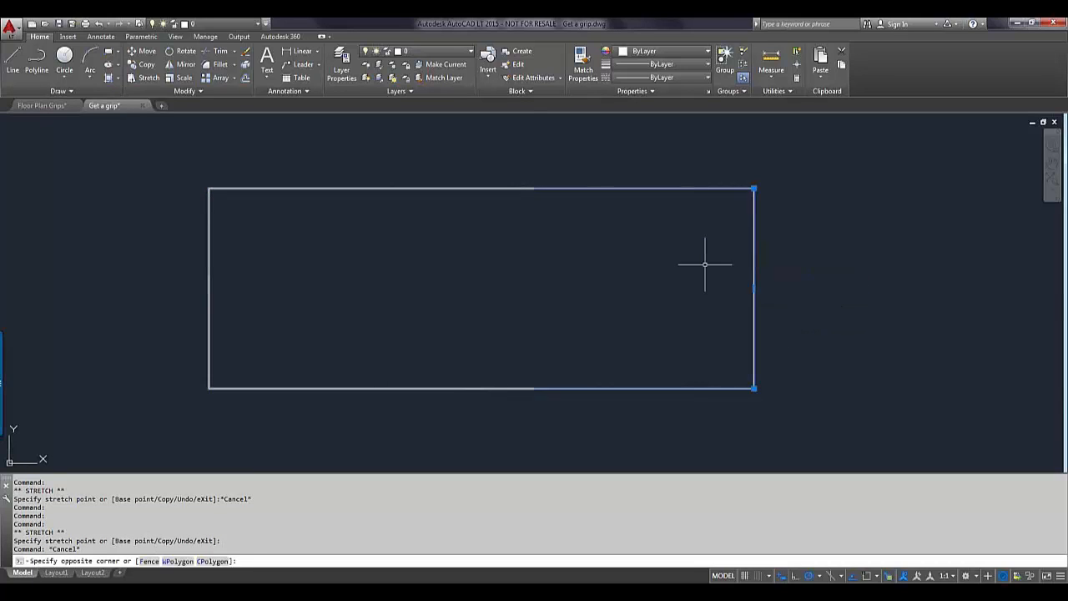
{"action": "left_click", "coordinate": [706, 267]}
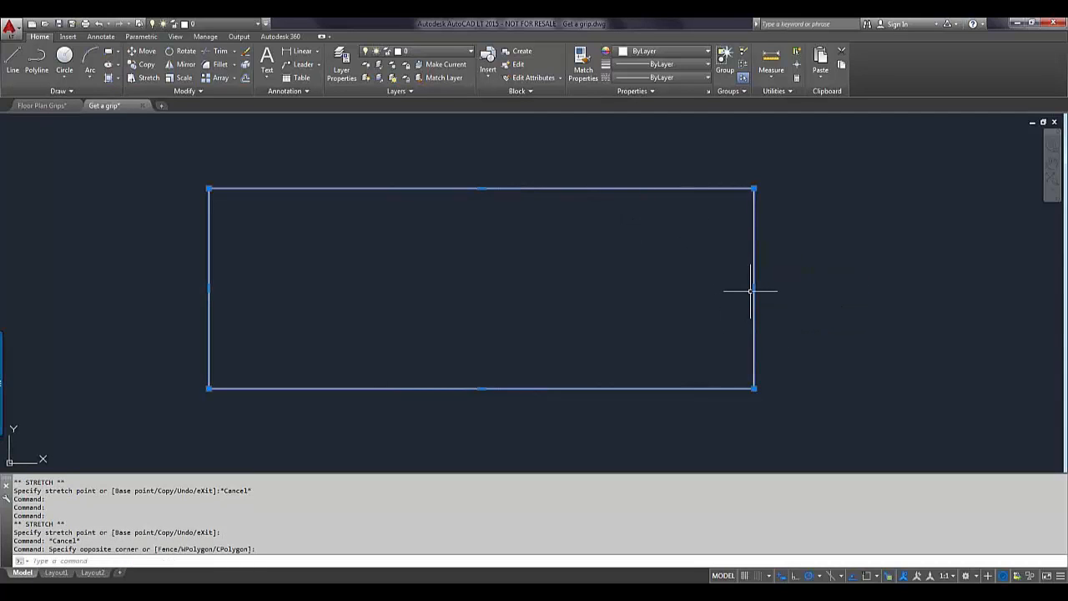
{"action": "mouse_move", "coordinate": [755, 290]}
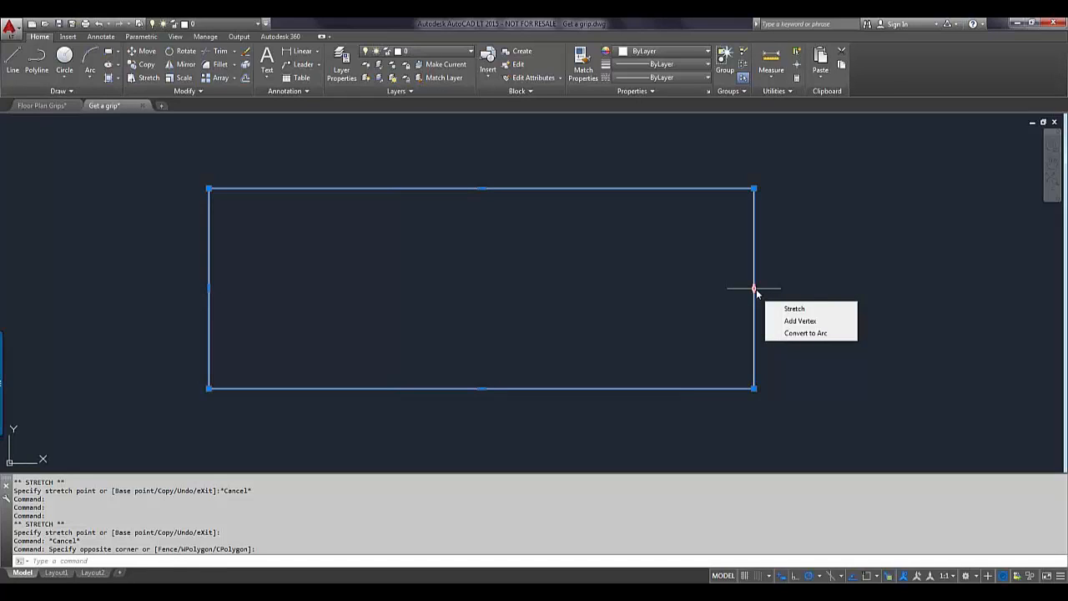
{"action": "left_click", "coordinate": [804, 333]}
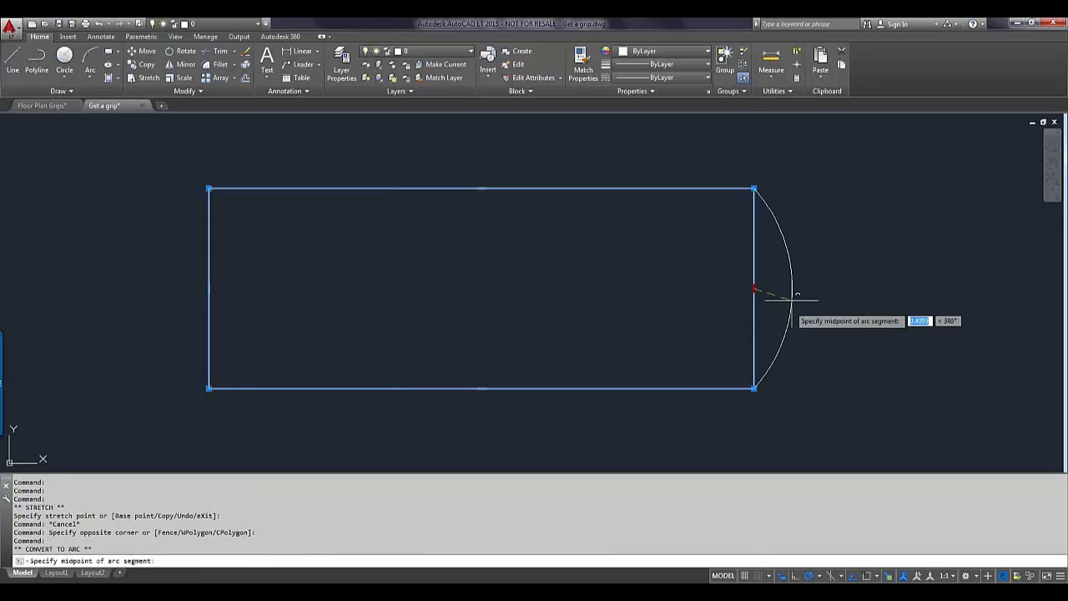
{"action": "left_click", "coordinate": [858, 288]}
{"action": "mouse_move", "coordinate": [860, 288]}
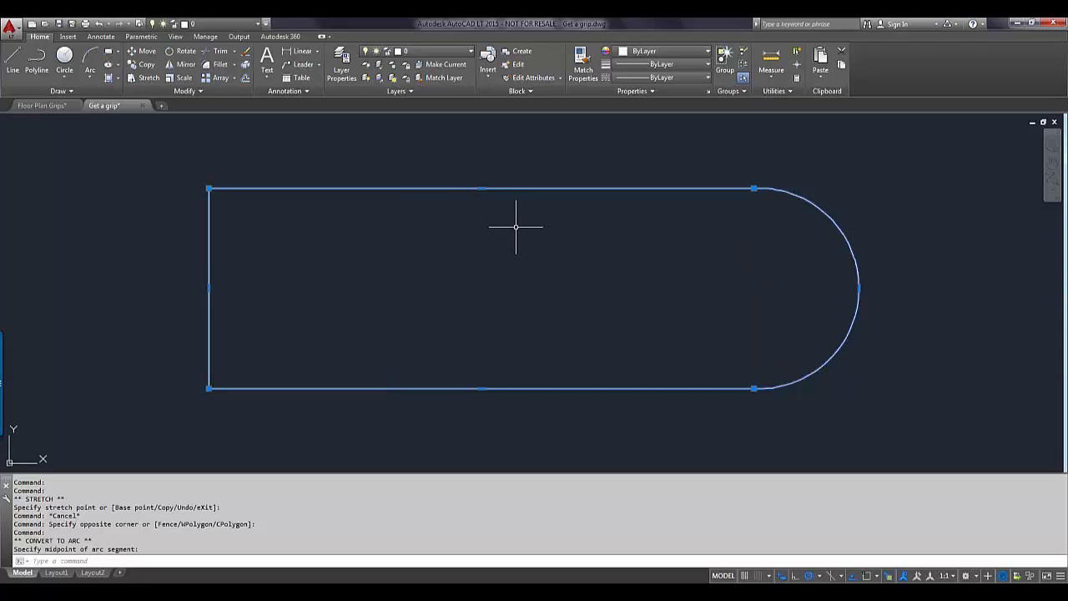
Step: Remove the shape's upper-left vertex with Remove Vertex, then clear the selection
{"action": "left_click", "coordinate": [208, 190]}
{"action": "key", "text": "Escape"}
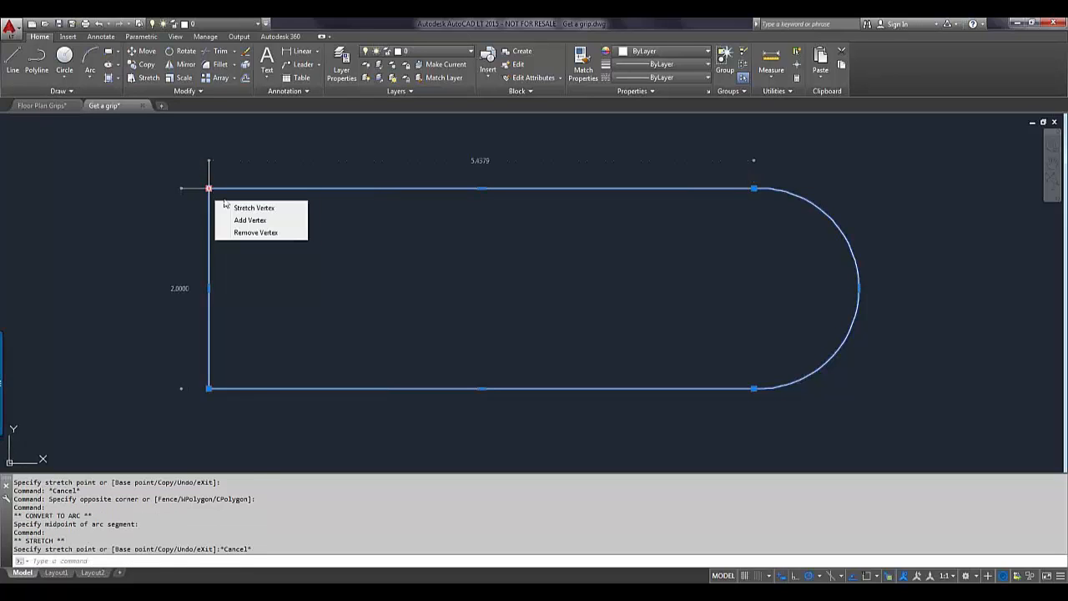
{"action": "left_click", "coordinate": [252, 234]}
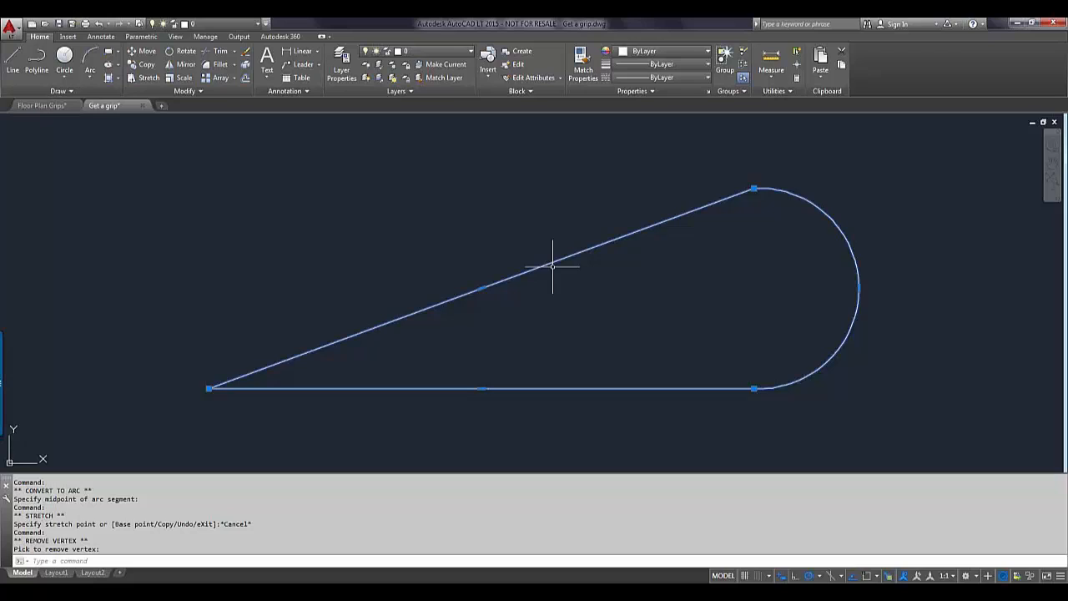
{"action": "scroll", "coordinate": [552, 266], "scroll_direction": "down", "scroll_amount": 2}
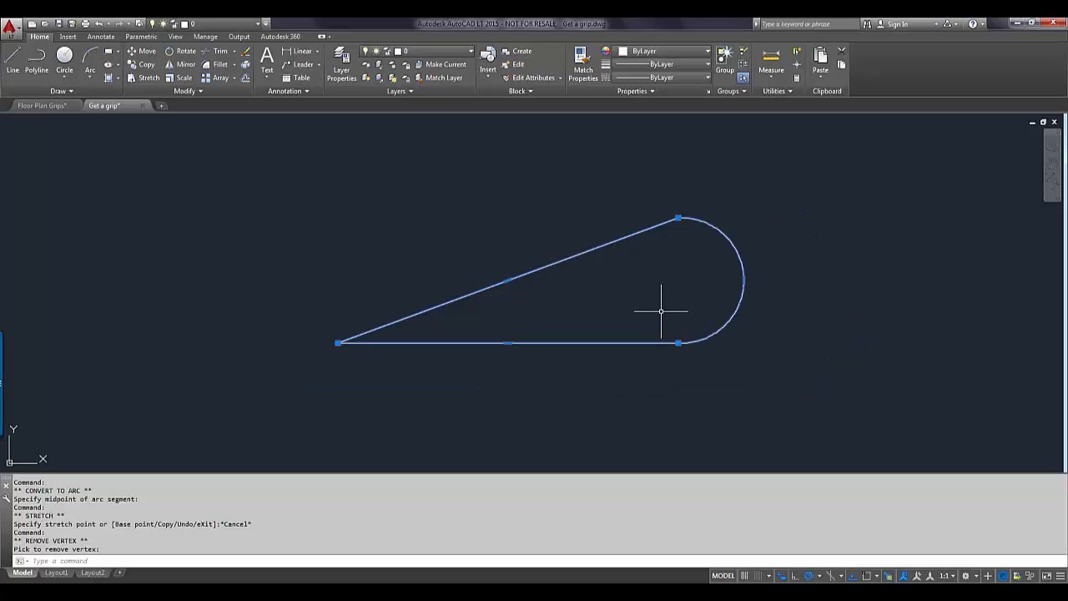
{"action": "key", "text": "Escape"}
{"action": "scroll", "coordinate": [660, 293], "scroll_direction": "down", "scroll_amount": 4}
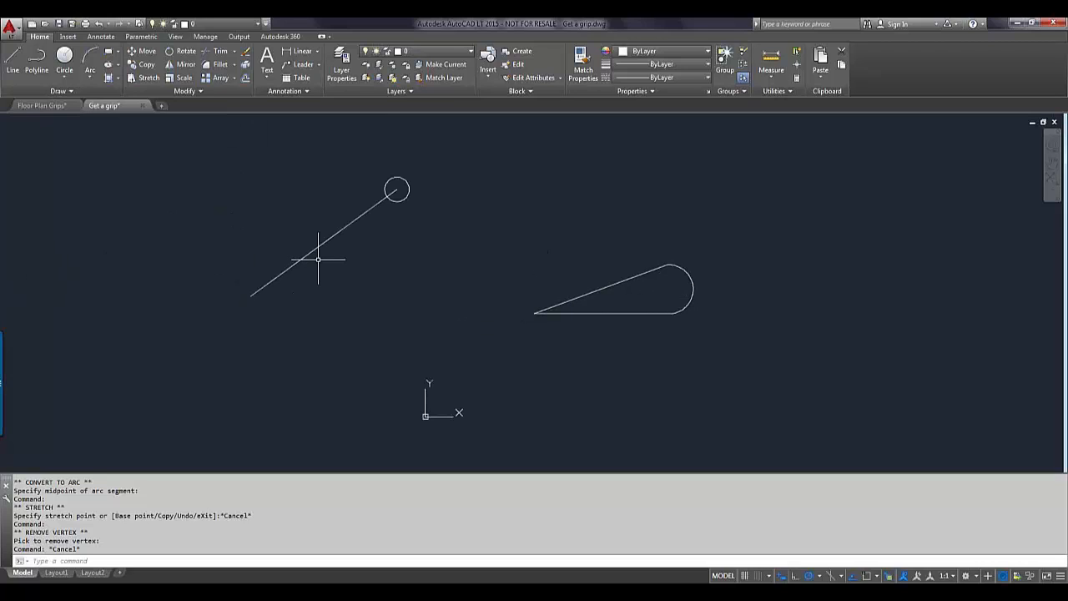
Step: Draw a horizontal line about 3.00 long above the teardrop-like shape
{"action": "left_click", "coordinate": [18, 65]}
{"action": "left_click", "coordinate": [601, 205]}
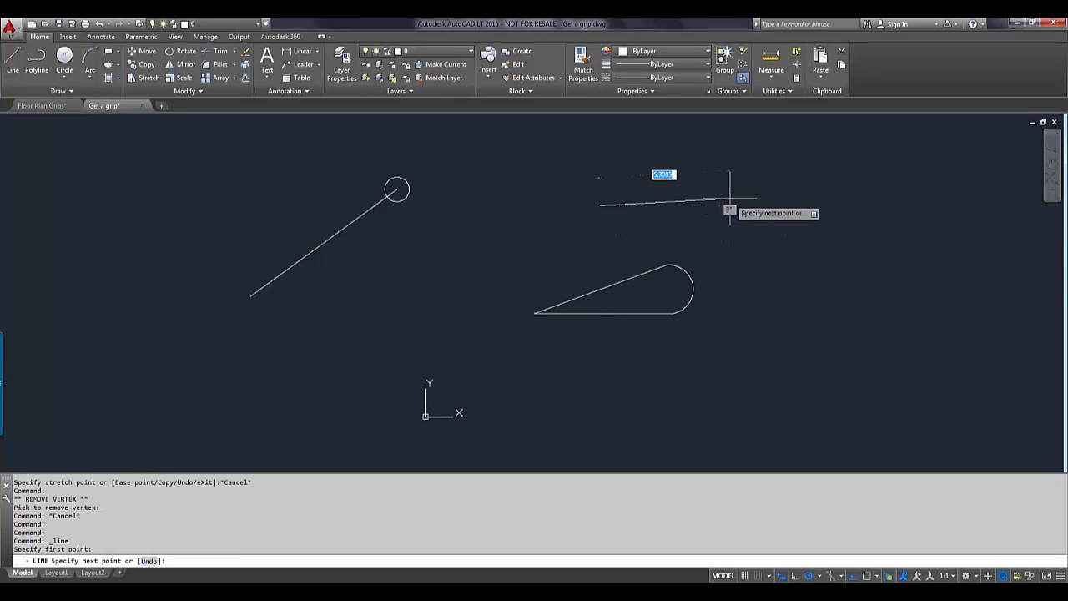
{"action": "left_click", "coordinate": [673, 207]}
{"action": "key", "text": "Escape"}
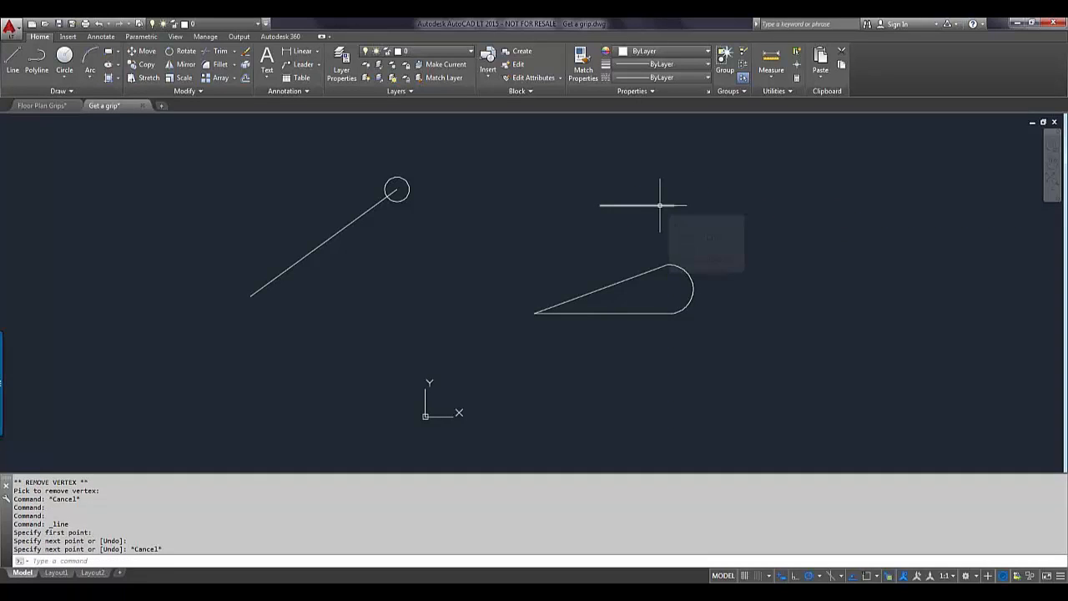
Step: Select the new horizontal line and activate its midpoint grip, releasing the grip in place
{"action": "left_click", "coordinate": [660, 206]}
{"action": "right_click", "coordinate": [659, 205]}
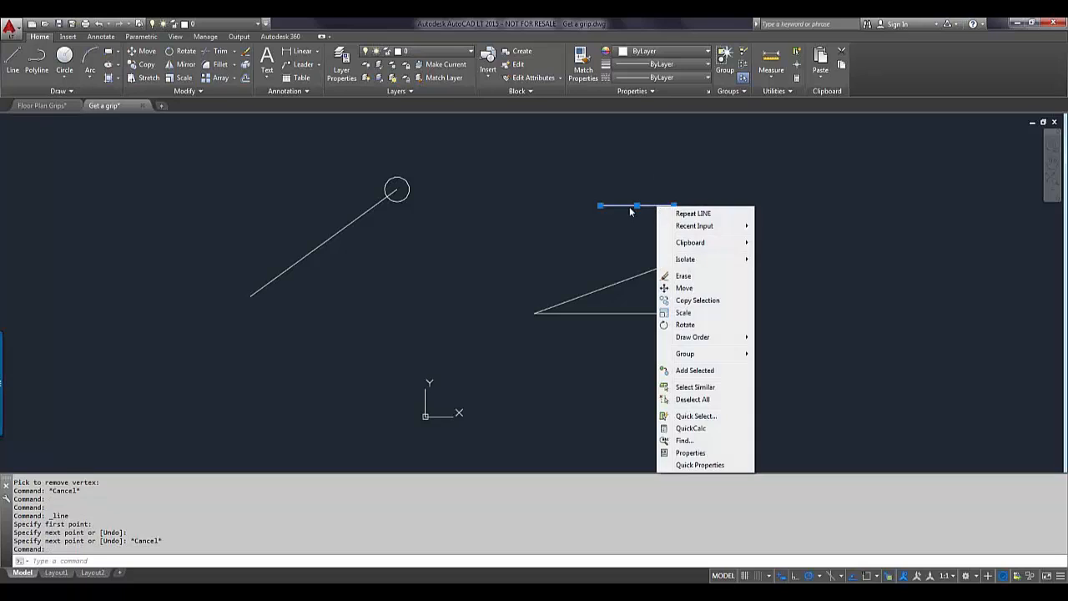
{"action": "left_click", "coordinate": [637, 206]}
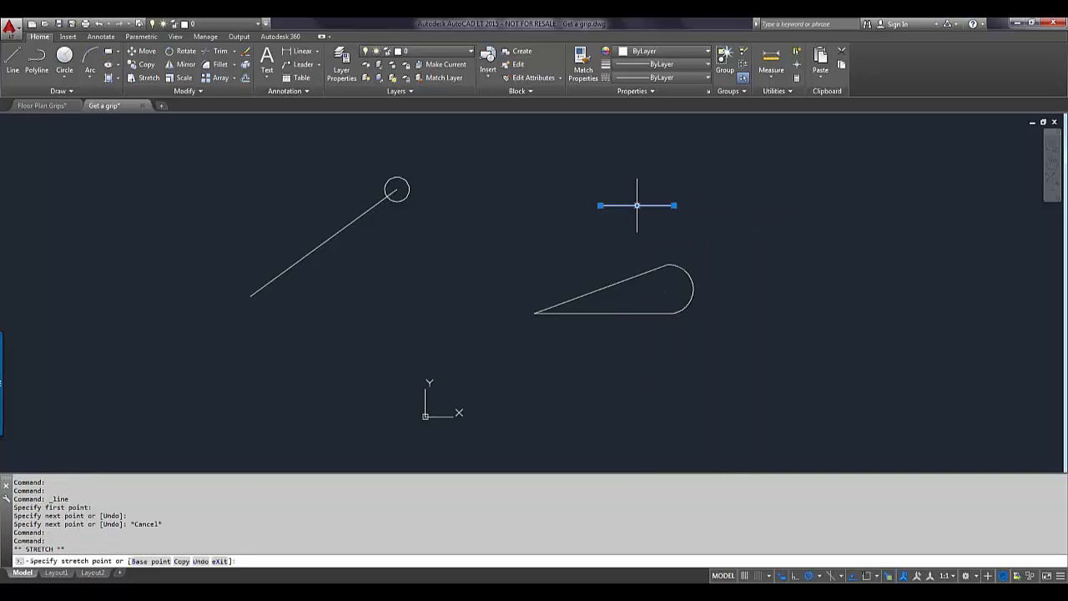
{"action": "left_click", "coordinate": [637, 205]}
{"action": "right_click", "coordinate": [637, 206]}
{"action": "left_click", "coordinate": [632, 200]}
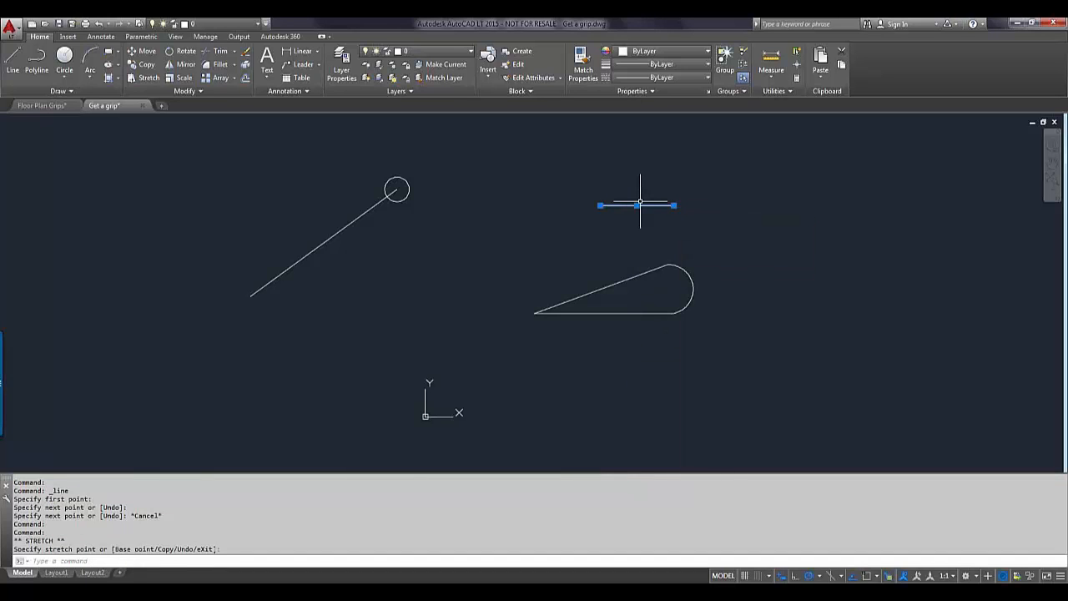
Step: Review the grip editing options at the line's right endpoint, then cancel the stretch while keeping the line selected
{"action": "scroll", "coordinate": [640, 203], "scroll_direction": "up", "scroll_amount": 5}
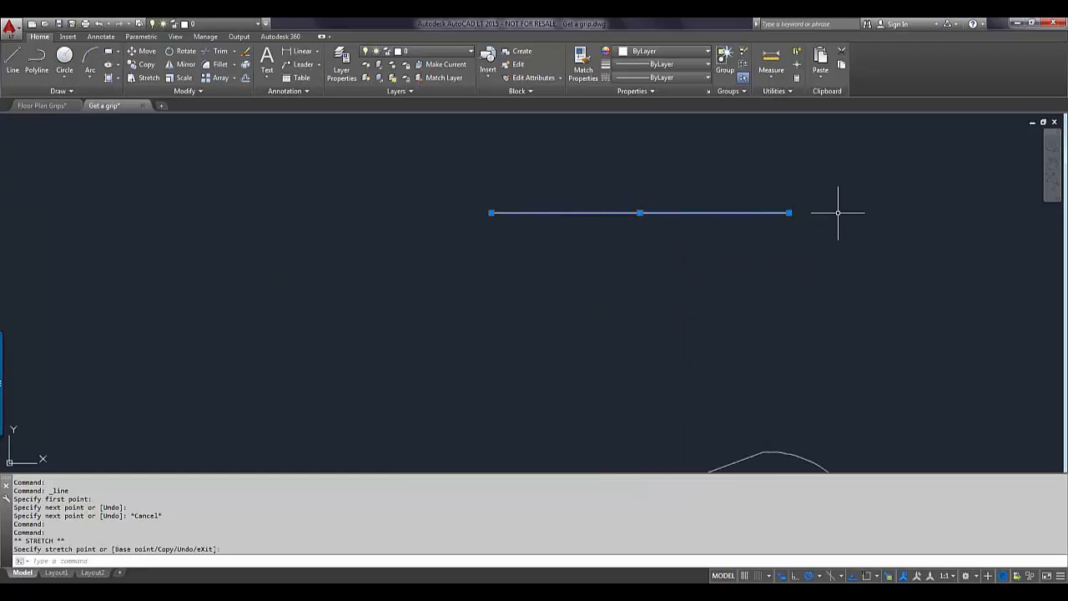
{"action": "left_click", "coordinate": [790, 212]}
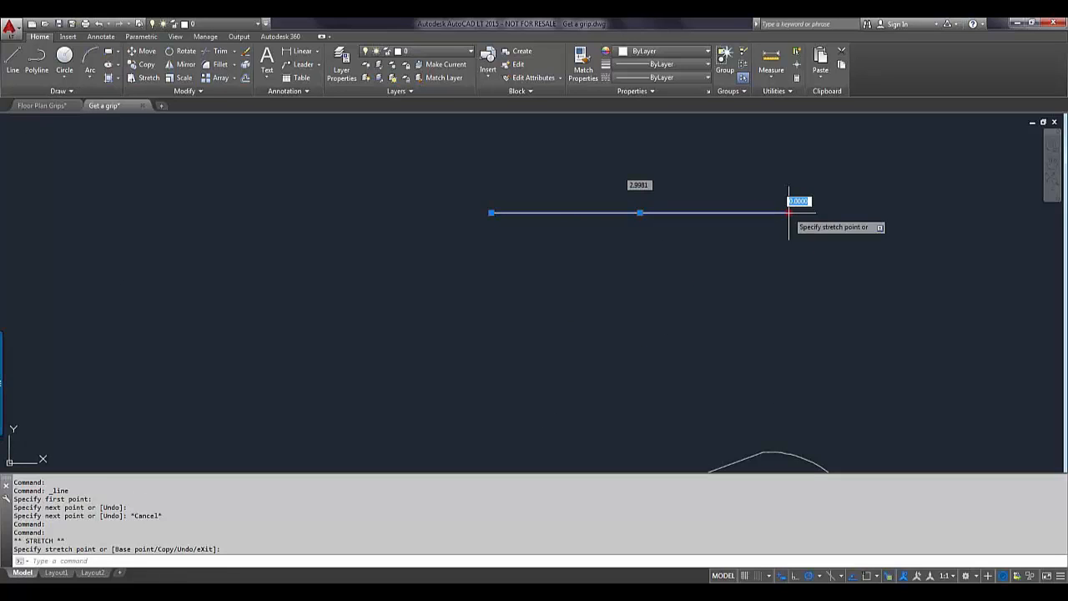
{"action": "right_click", "coordinate": [790, 212]}
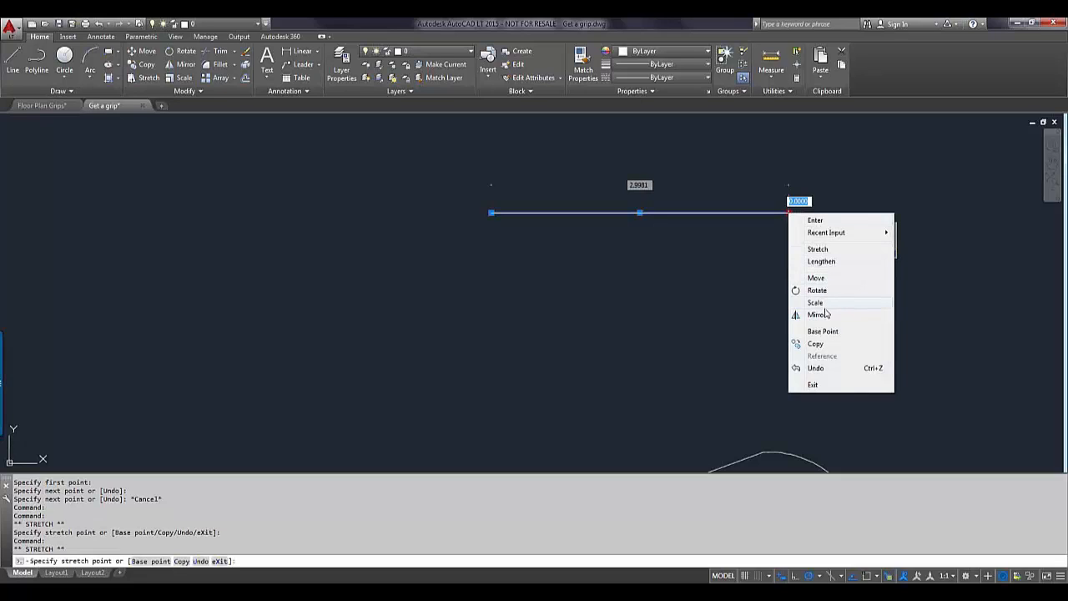
{"action": "left_click", "coordinate": [651, 337]}
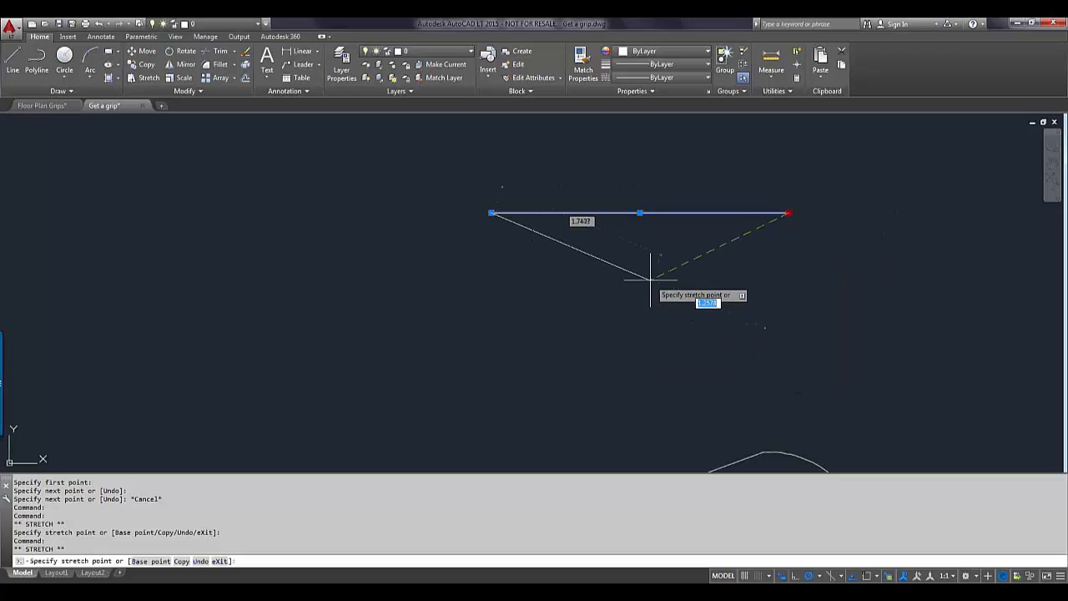
{"action": "key", "text": "Escape"}
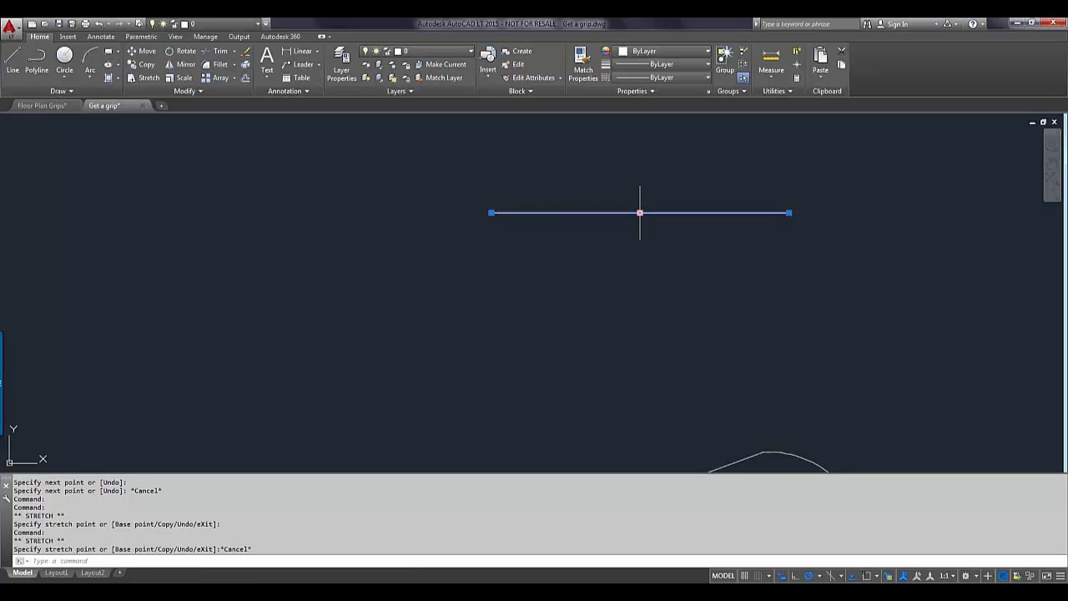
Step: Copy the line upward eight times from its midpoint grip with Stretch in multiple mode, evenly spaced about 0.28 apart
{"action": "middle_click_drag", "start_coordinate": [641, 213], "coordinate": [551, 380]}
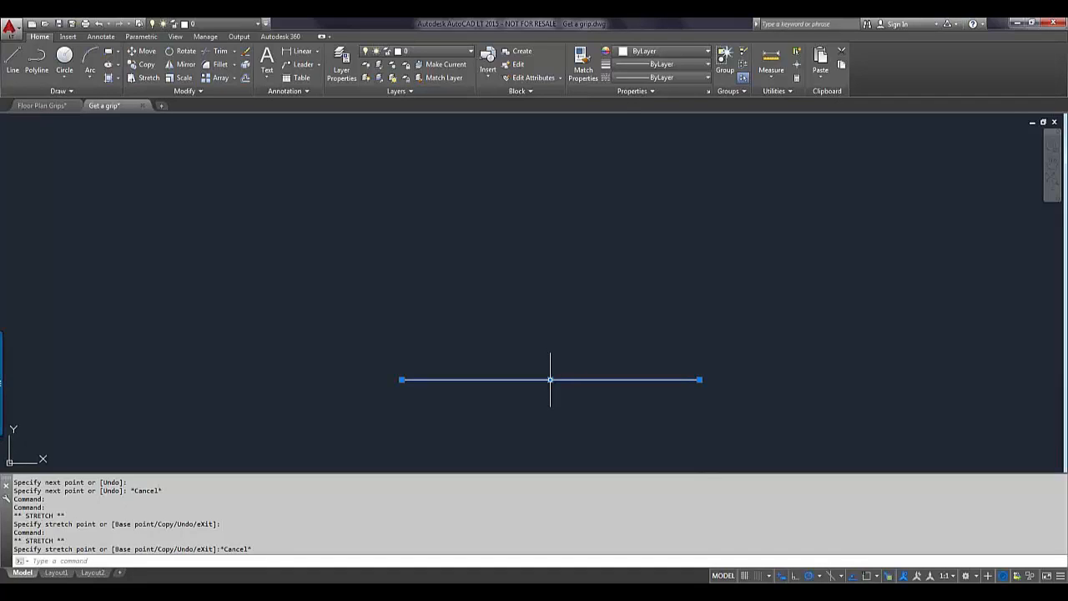
{"action": "left_click", "coordinate": [551, 380]}
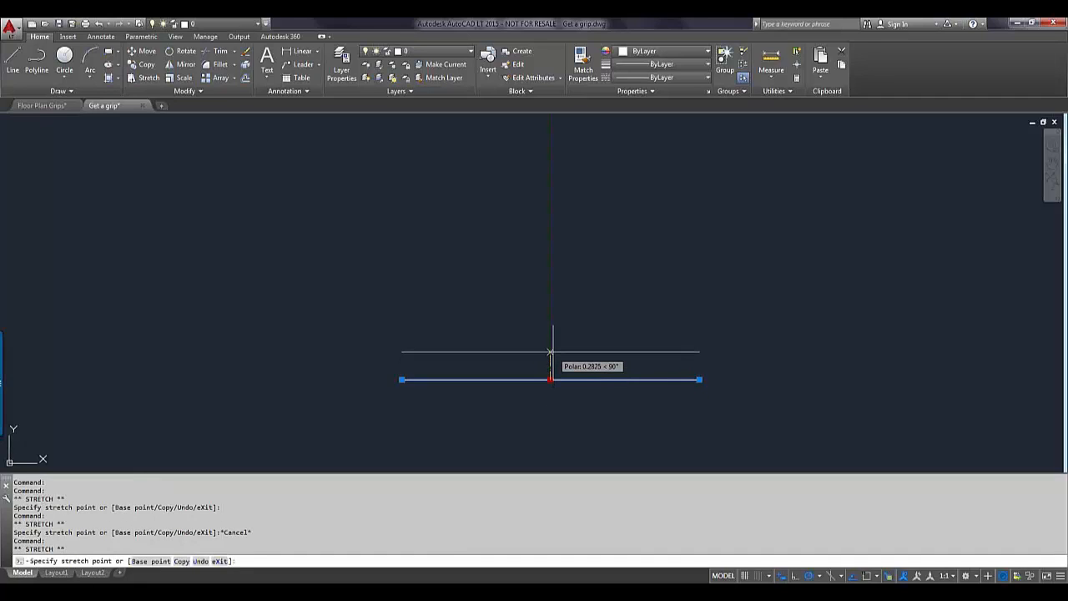
{"action": "left_click", "coordinate": [550, 351], "text": "ctrl"}
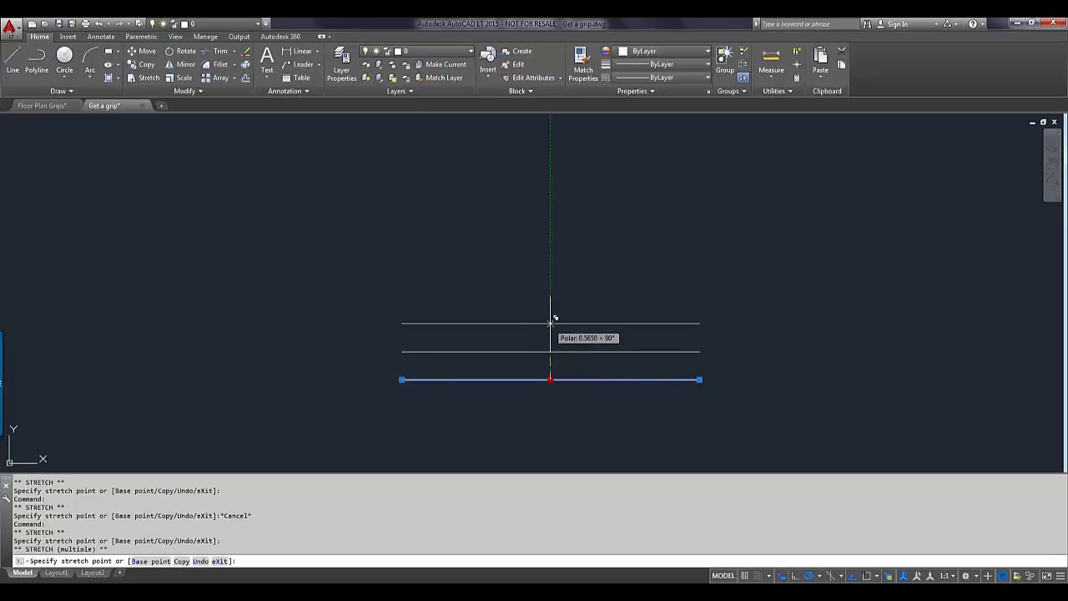
{"action": "left_click", "coordinate": [550, 323]}
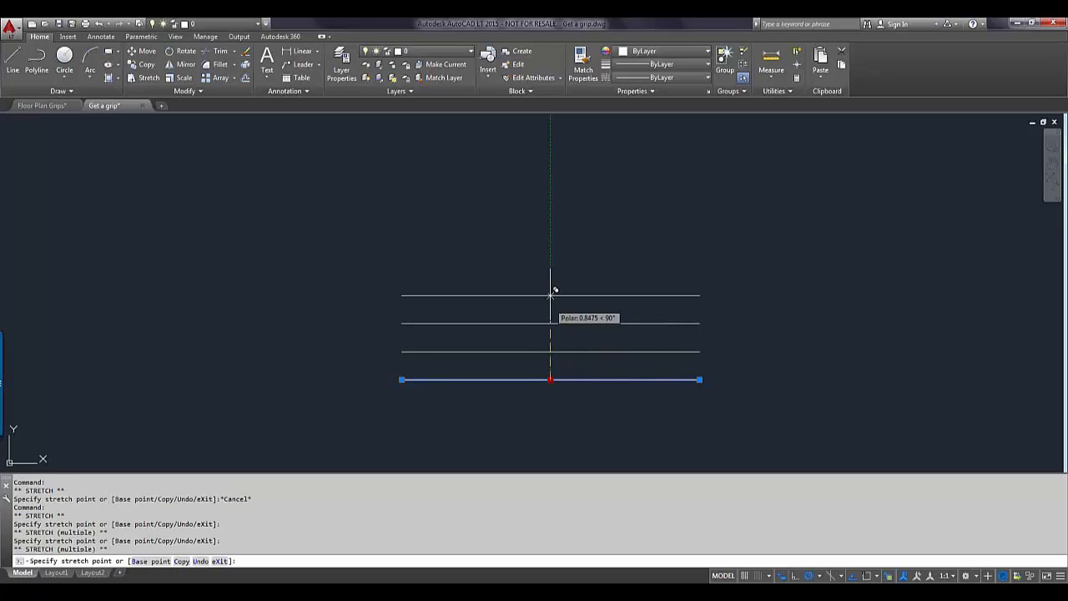
{"action": "left_click", "coordinate": [551, 296]}
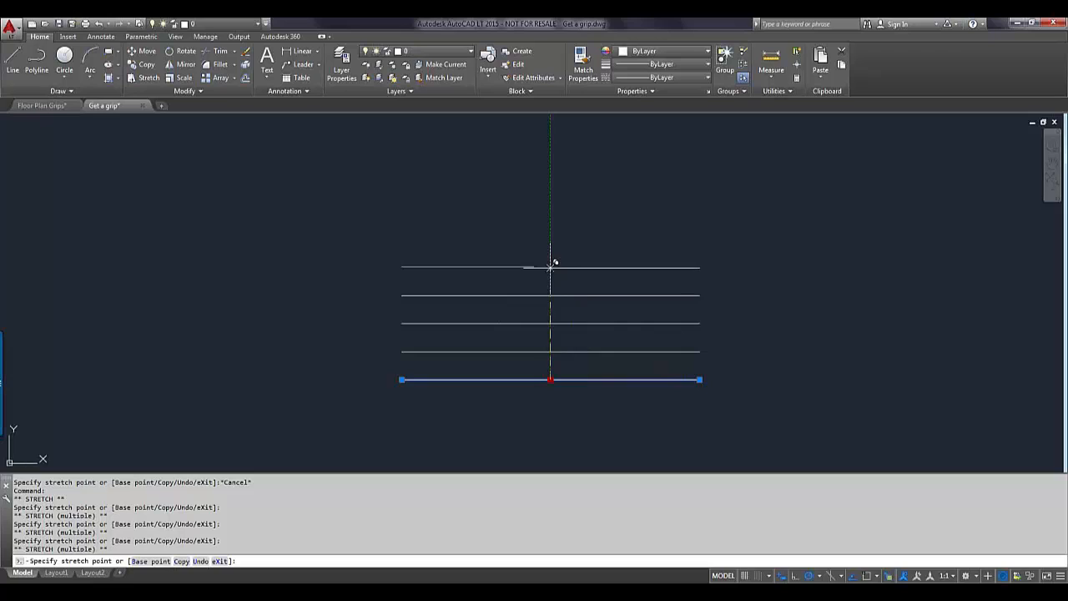
{"action": "left_click", "coordinate": [550, 268]}
{"action": "left_click", "coordinate": [551, 240]}
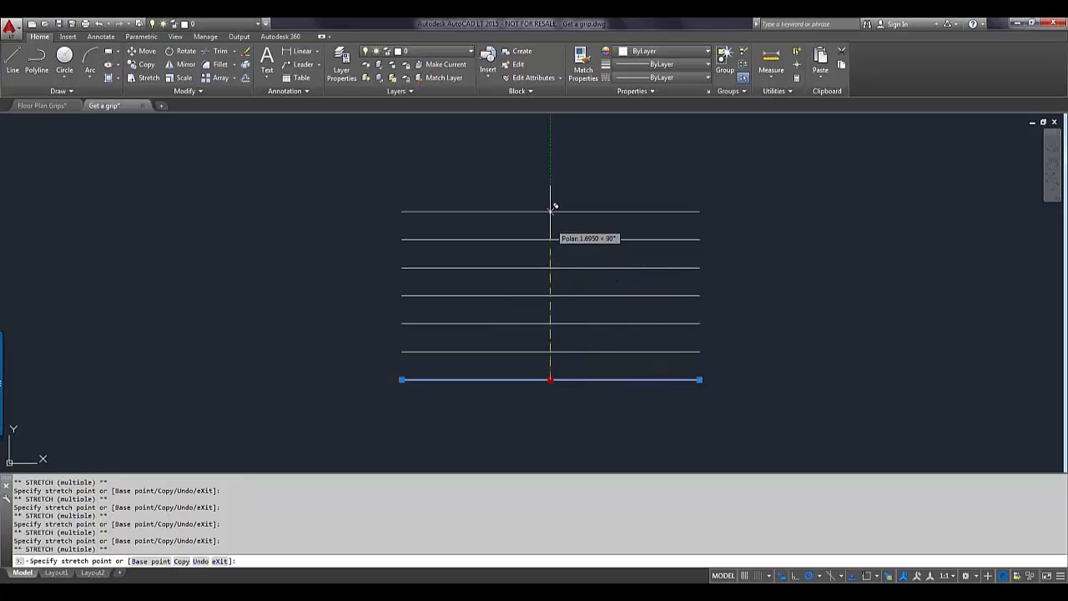
{"action": "left_click", "coordinate": [550, 211]}
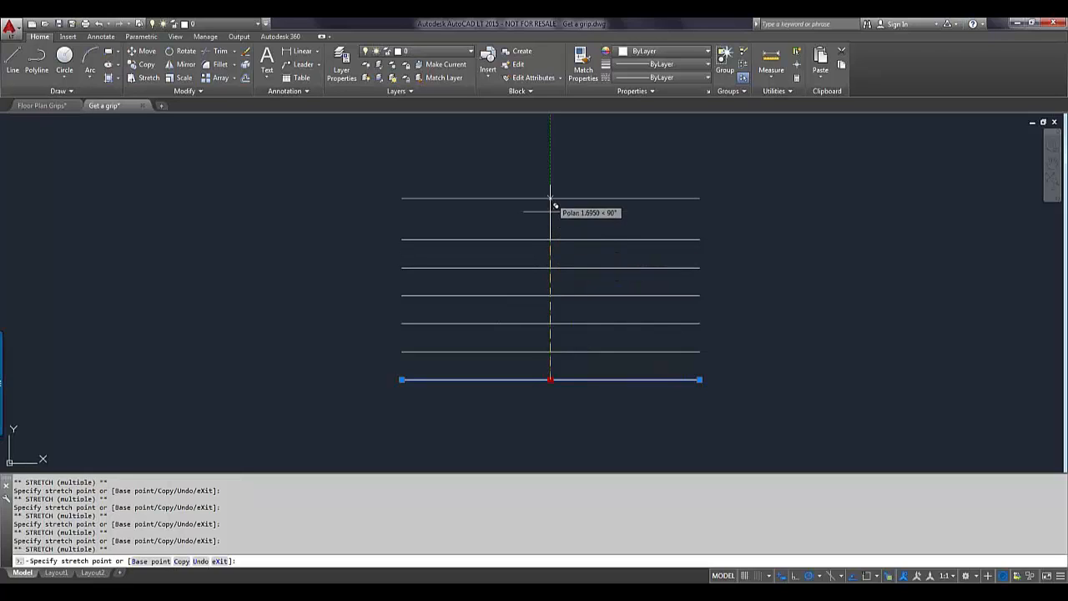
{"action": "left_click", "coordinate": [550, 156]}
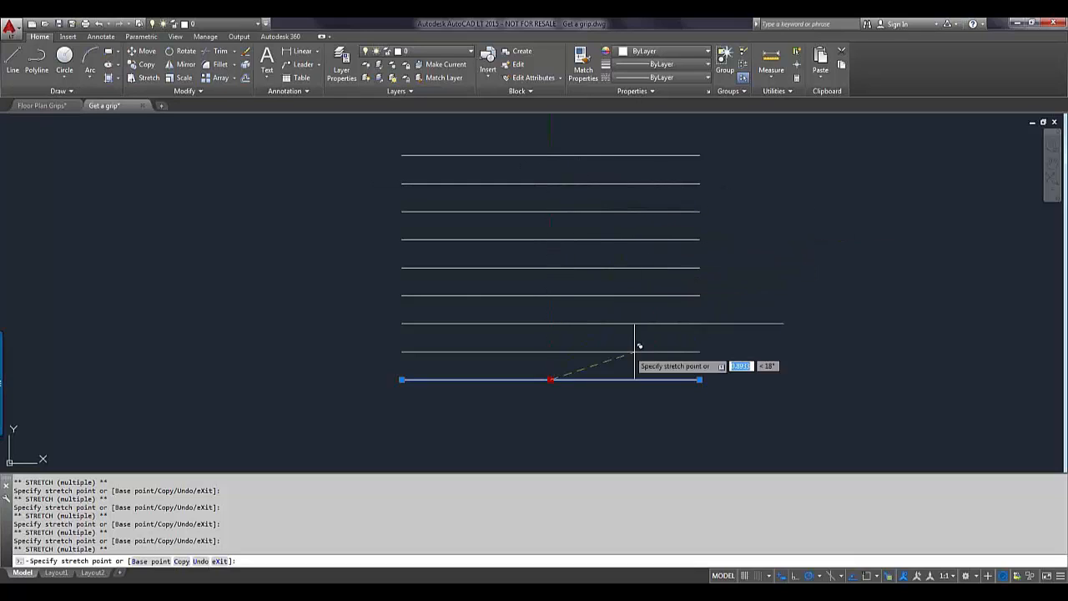
Step: Add two more copies below the original line at the same spacing, then end the grip edit and clear the selection
{"action": "left_click", "coordinate": [550, 408]}
{"action": "left_click", "coordinate": [550, 435]}
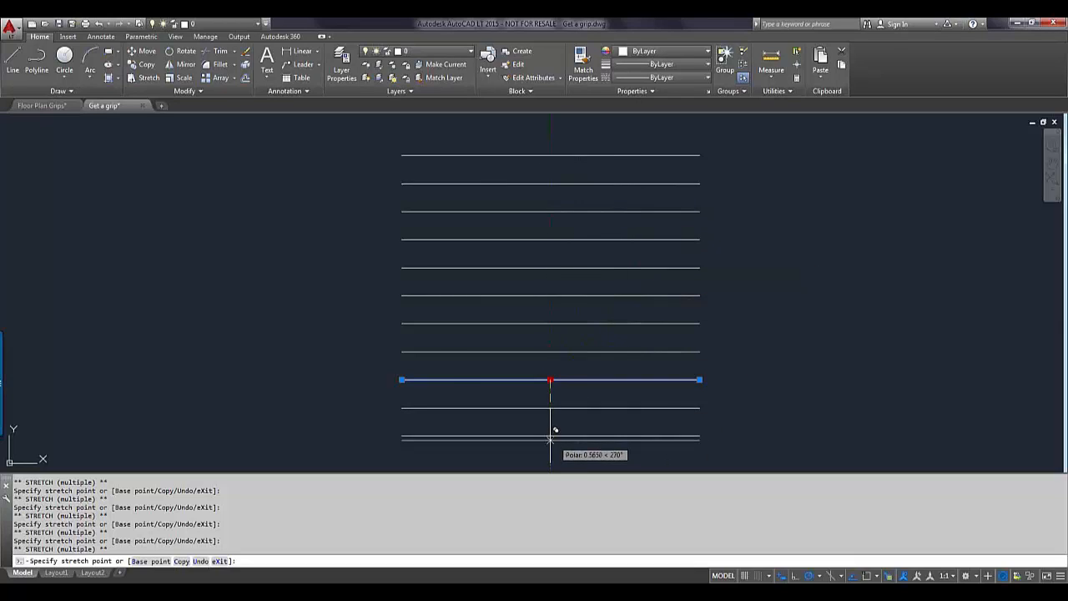
{"action": "key", "text": "Escape"}
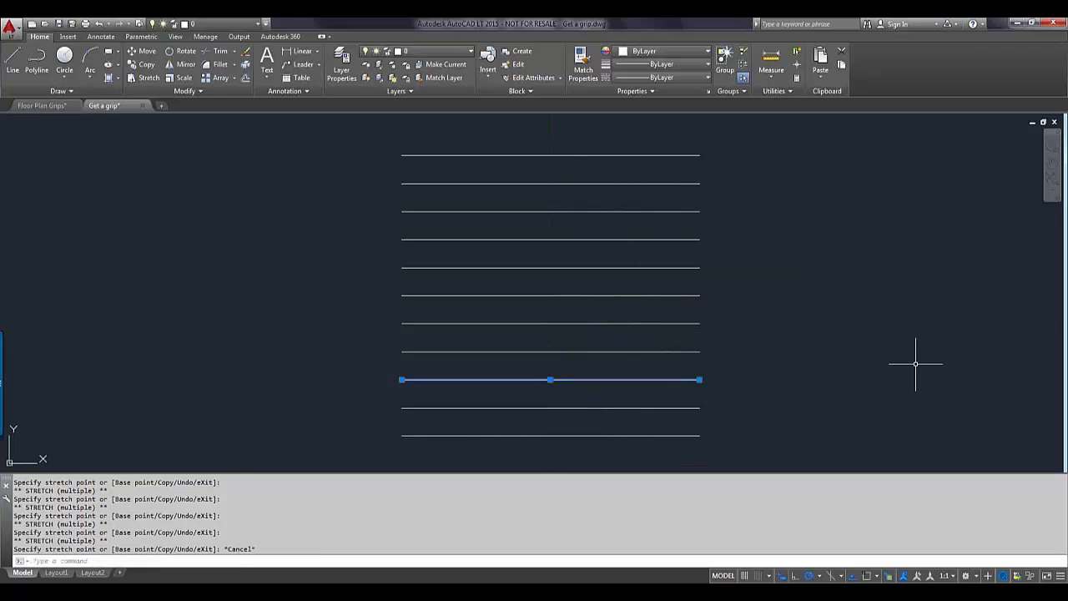
{"action": "key", "text": "Escape"}
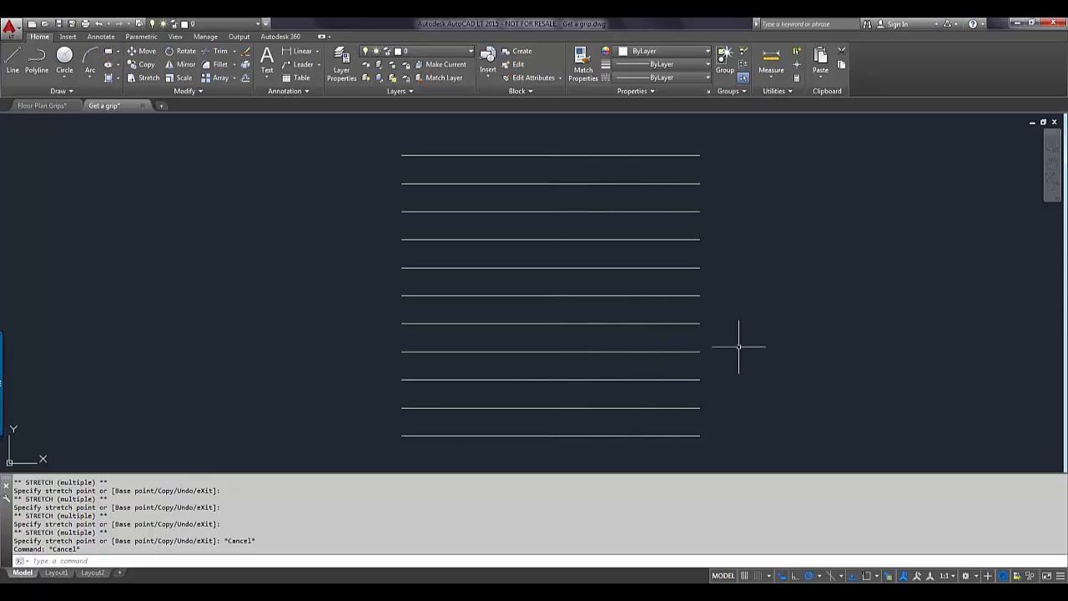
Step: Select the magenta phone block to the right of the line stack to inspect its grips
{"action": "scroll", "coordinate": [657, 348], "scroll_direction": "down", "scroll_amount": 2}
{"action": "scroll", "coordinate": [657, 348], "scroll_direction": "down", "scroll_amount": 2}
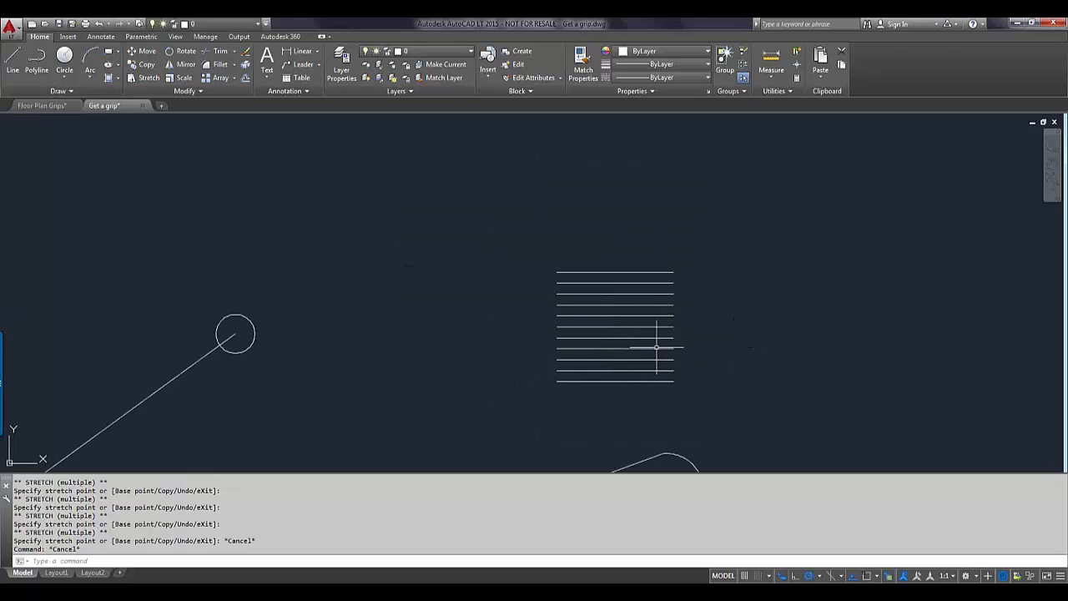
{"action": "middle_click_drag", "start_coordinate": [657, 351], "coordinate": [373, 226]}
{"action": "scroll", "coordinate": [690, 287], "scroll_direction": "down", "scroll_amount": 3}
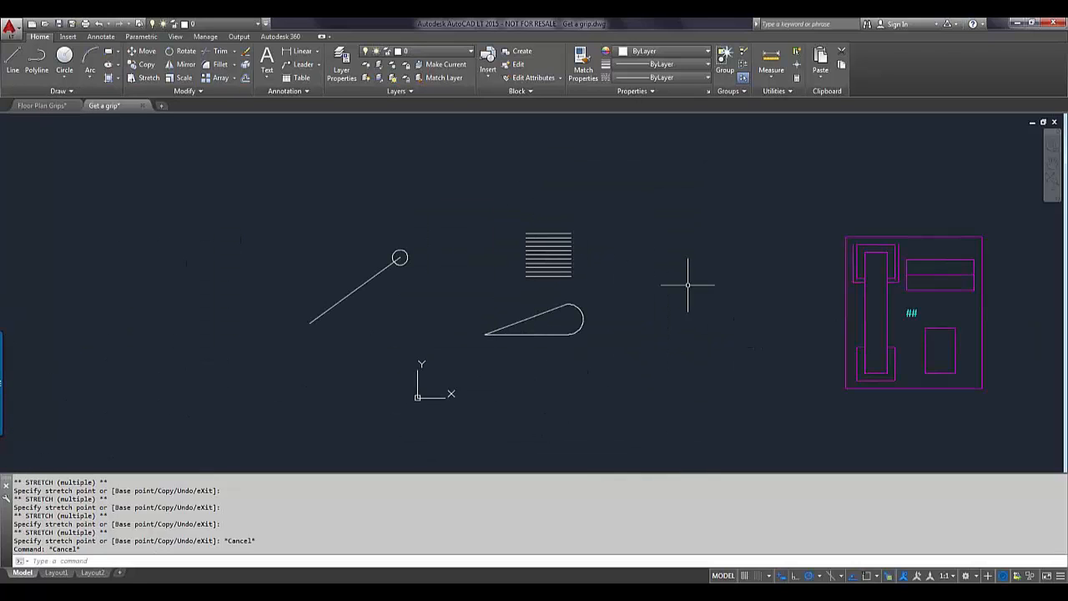
{"action": "mouse_move", "coordinate": [756, 289]}
{"action": "middle_mouse_down"}
{"action": "mouse_move", "coordinate": [623, 262]}
{"action": "mouse_move", "coordinate": [627, 270]}
{"action": "middle_mouse_up"}
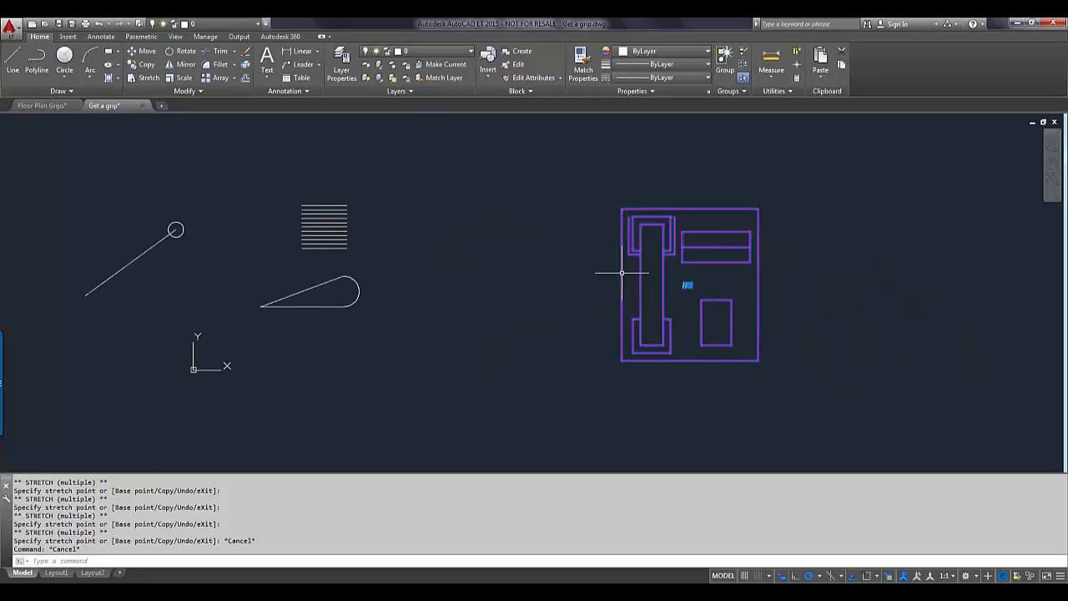
{"action": "left_click", "coordinate": [622, 272]}
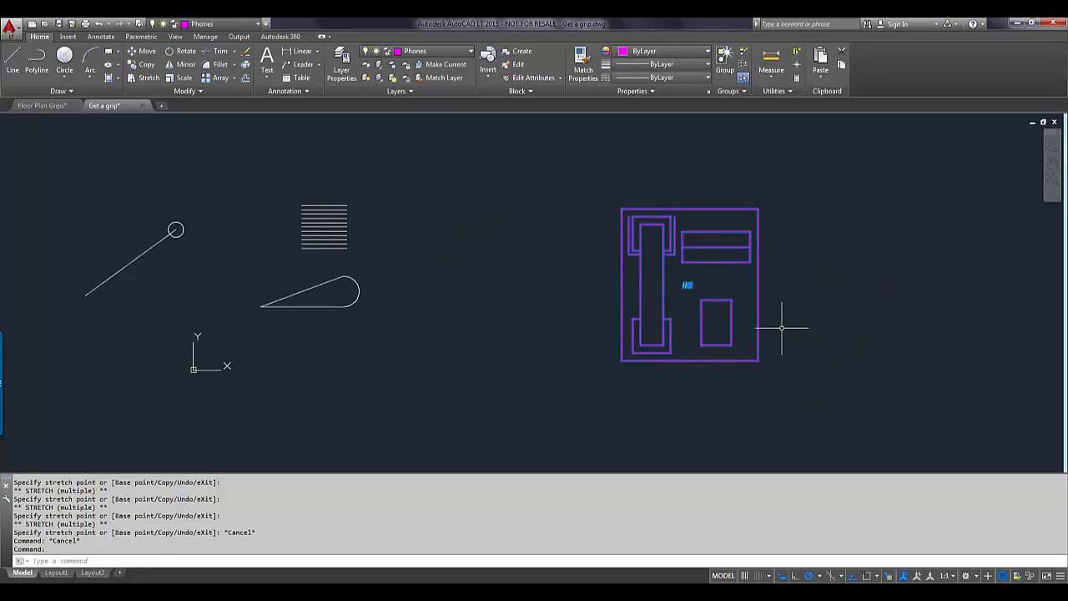
{"action": "scroll", "coordinate": [743, 305], "scroll_direction": "up", "scroll_amount": 2}
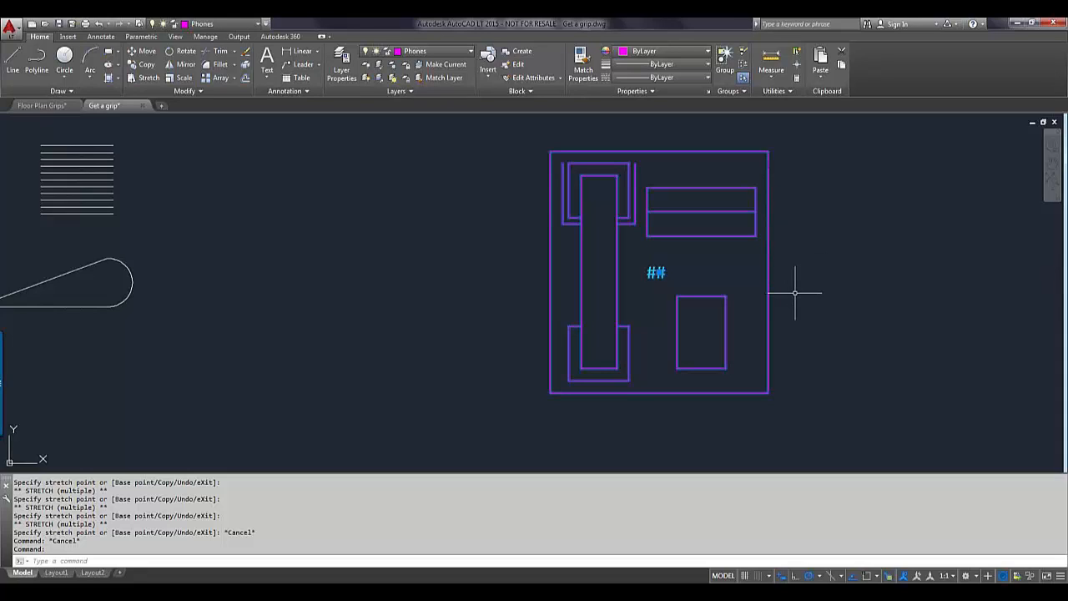
Step: Turn on Show grips within blocks in the selection options, then reselect the phone block
{"action": "right_click", "coordinate": [740, 522]}
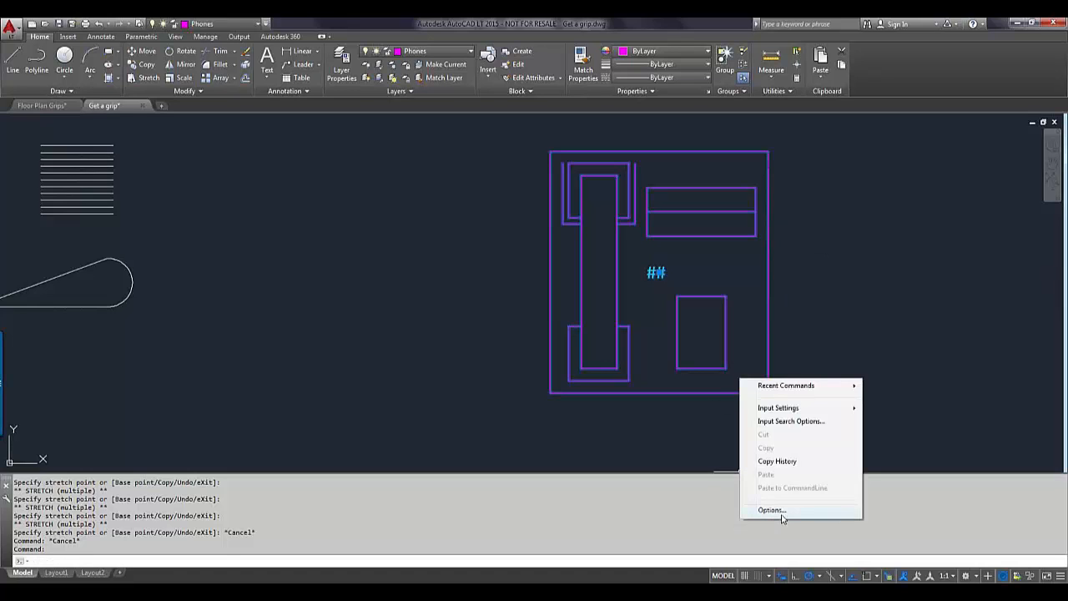
{"action": "left_click", "coordinate": [781, 512]}
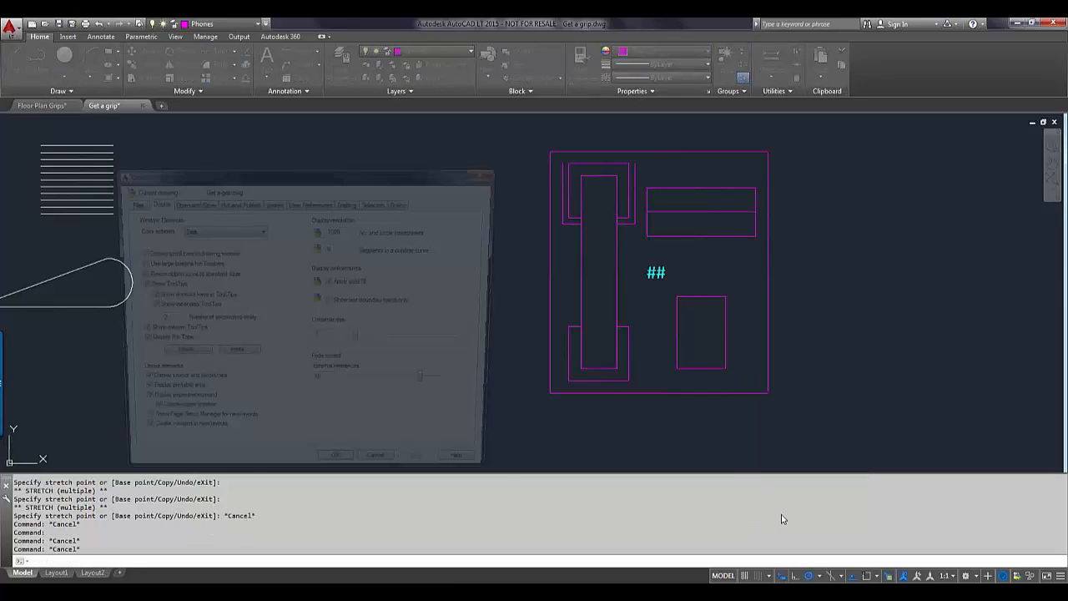
{"action": "left_click", "coordinate": [386, 204]}
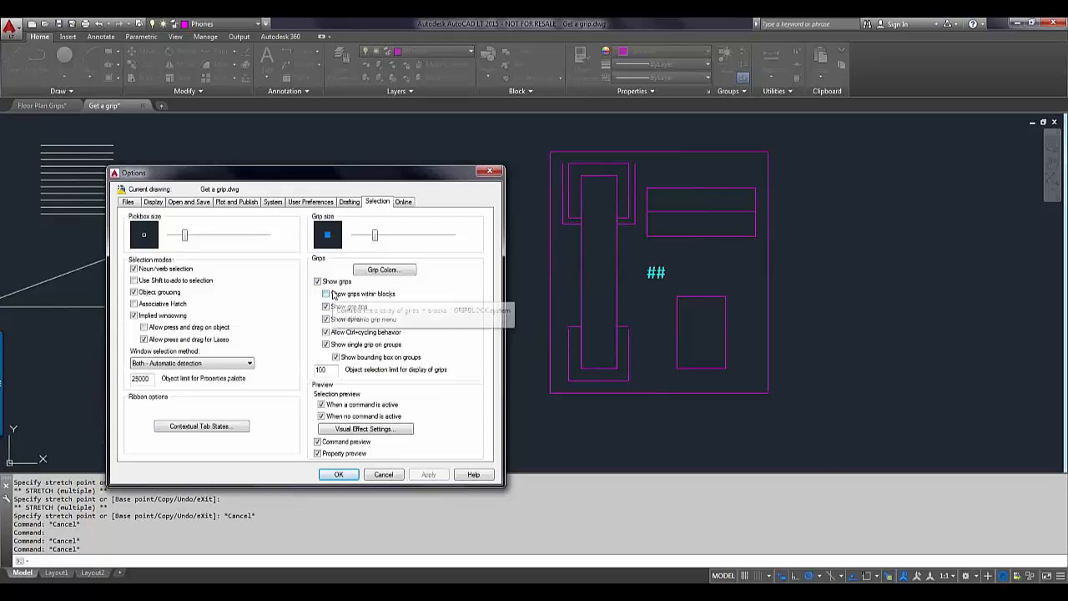
{"action": "left_click", "coordinate": [331, 294]}
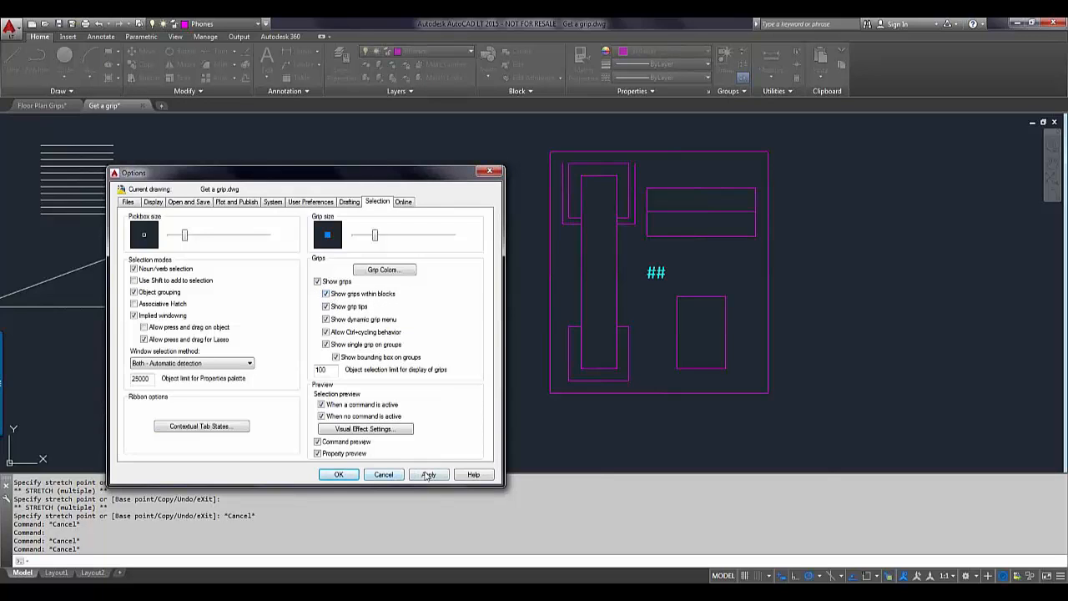
{"action": "left_click", "coordinate": [428, 474]}
{"action": "left_click", "coordinate": [355, 475]}
{"action": "left_click", "coordinate": [816, 306]}
{"action": "left_click", "coordinate": [724, 308]}
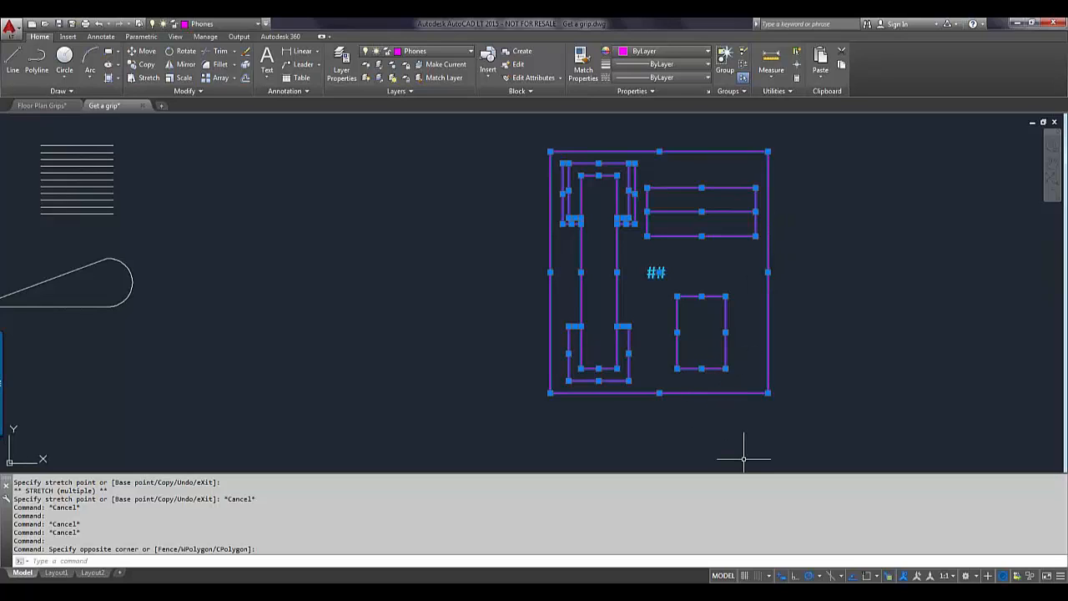
Step: Turn off Show grips within blocks in the selection options and apply the change
{"action": "right_click", "coordinate": [792, 509]}
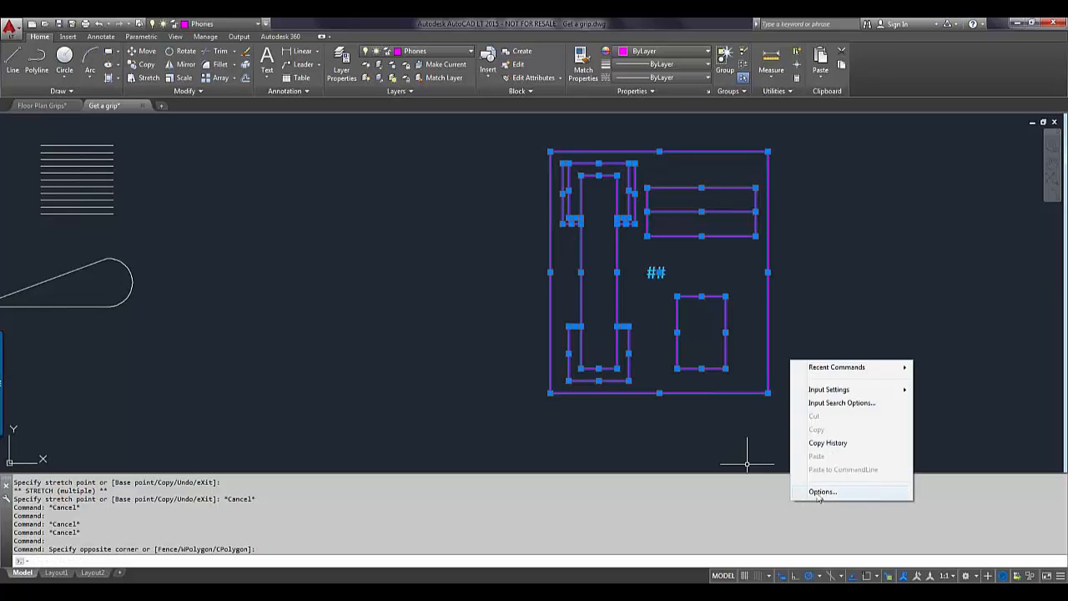
{"action": "key", "text": "Escape"}
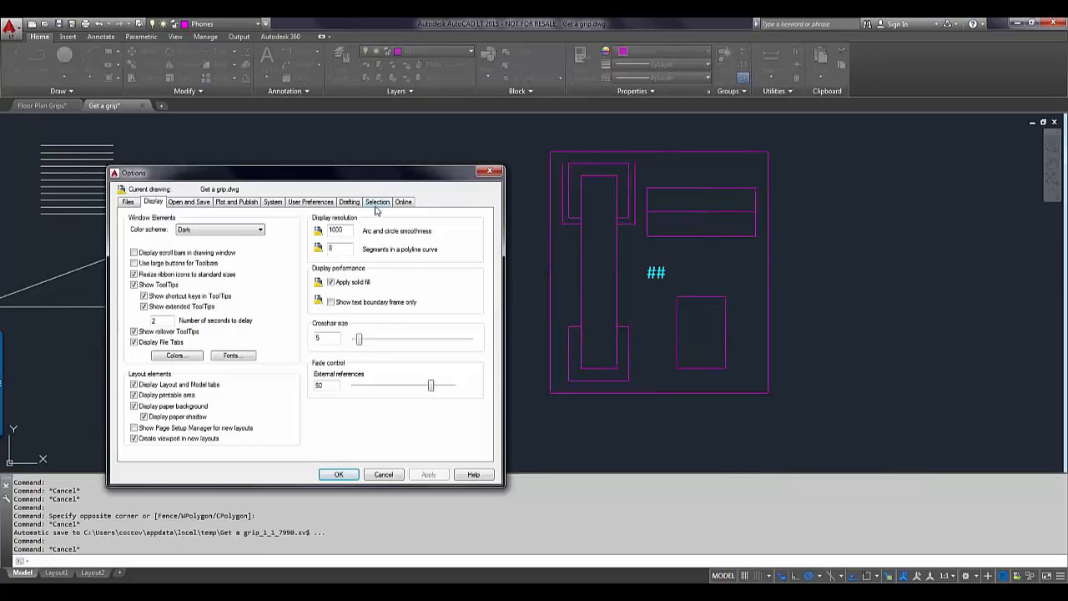
{"action": "left_click", "coordinate": [377, 201]}
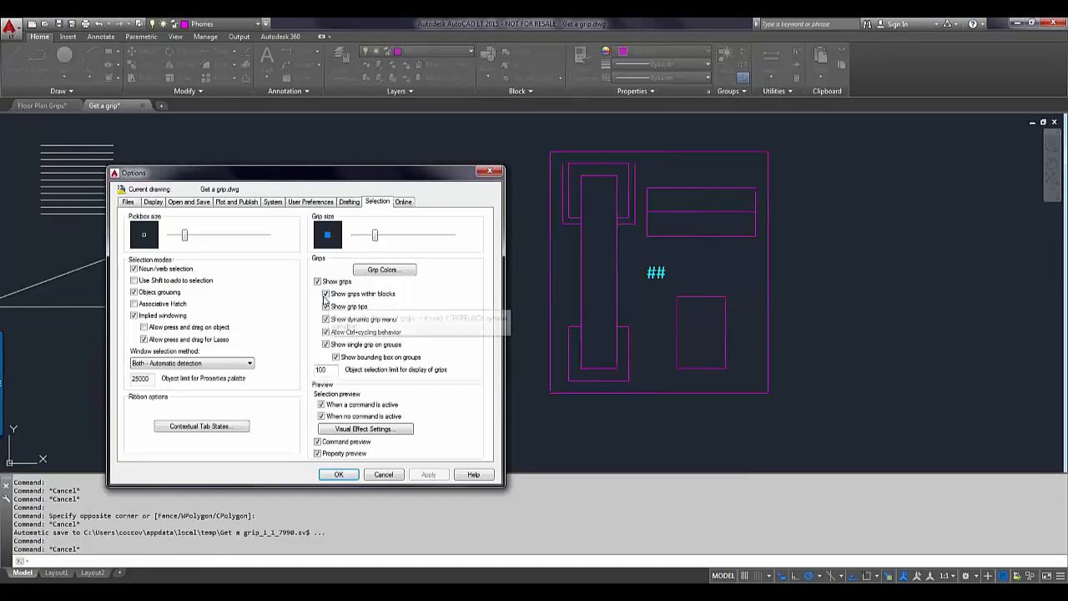
{"action": "left_click", "coordinate": [325, 294]}
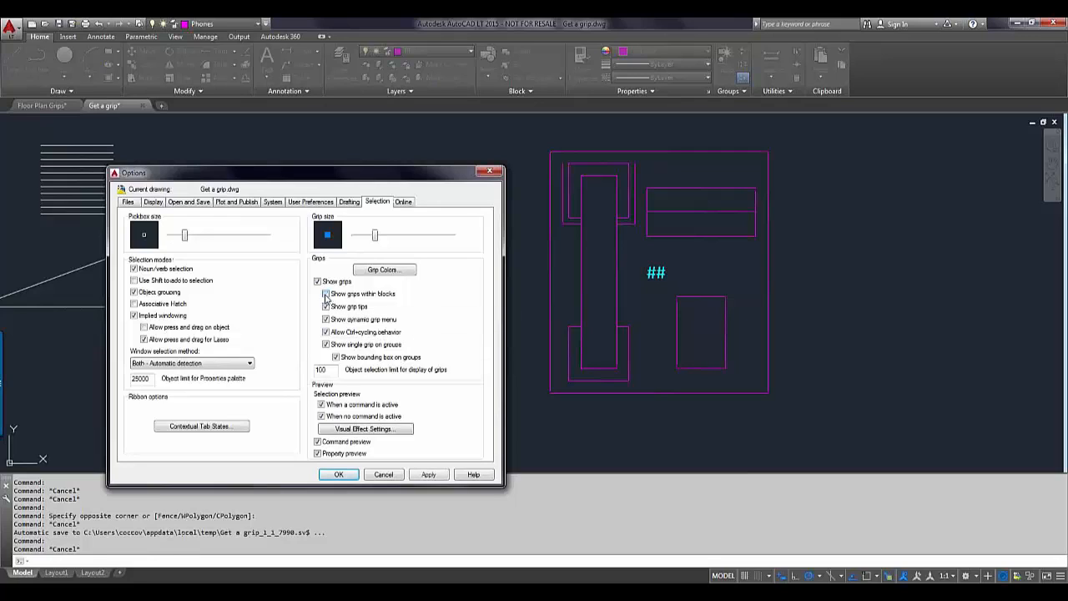
{"action": "left_click", "coordinate": [424, 474]}
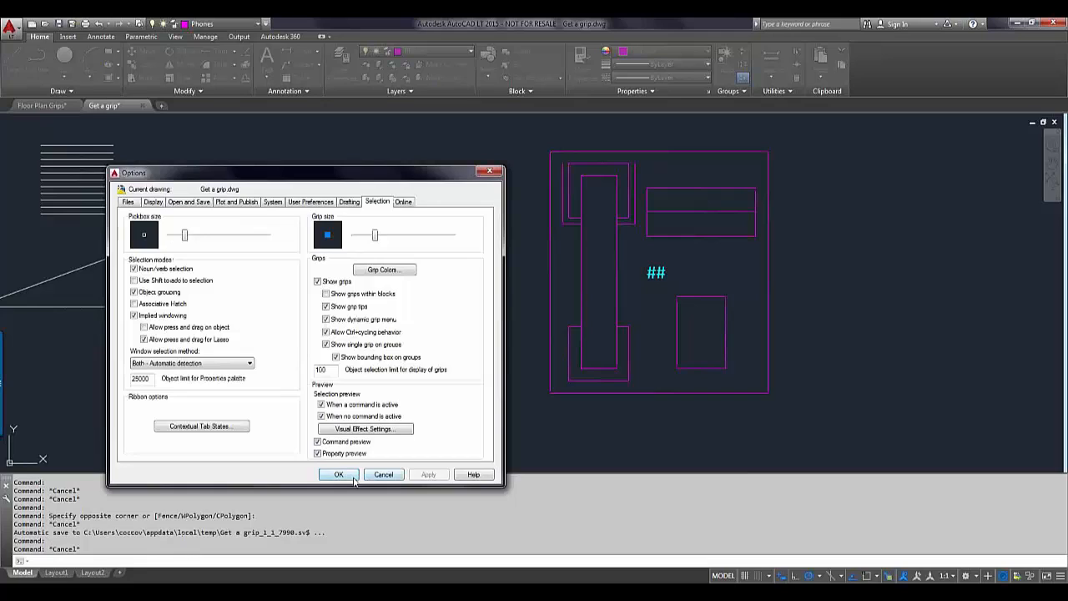
{"action": "left_click", "coordinate": [339, 475]}
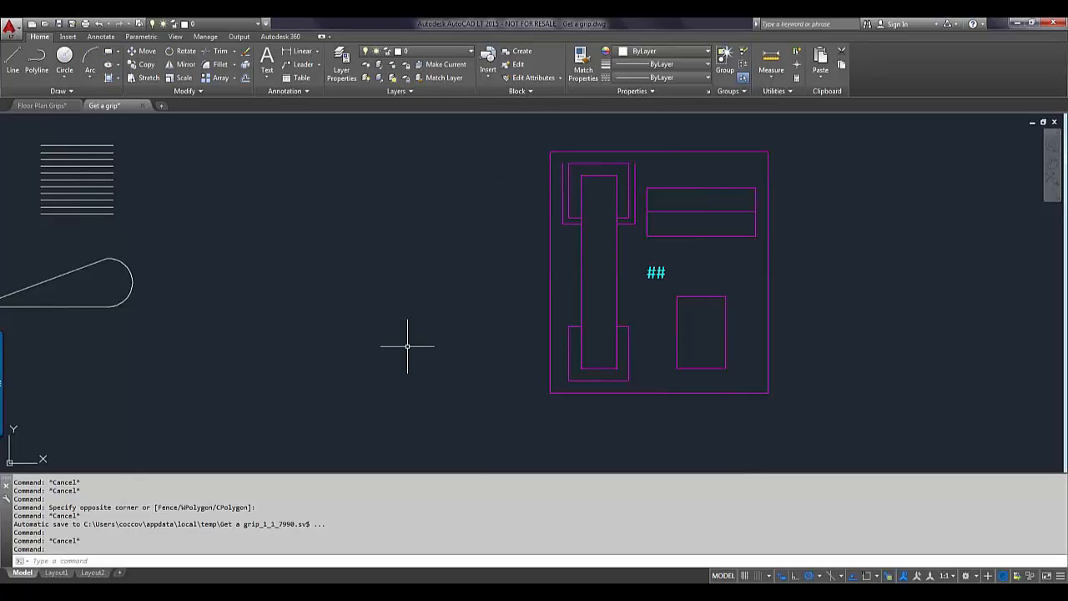
Step: Switch to the Floor Plan Grips drawing and move the grouped furniture of office 6122 outside the building, beyond office 6120
{"action": "left_click", "coordinate": [45, 107]}
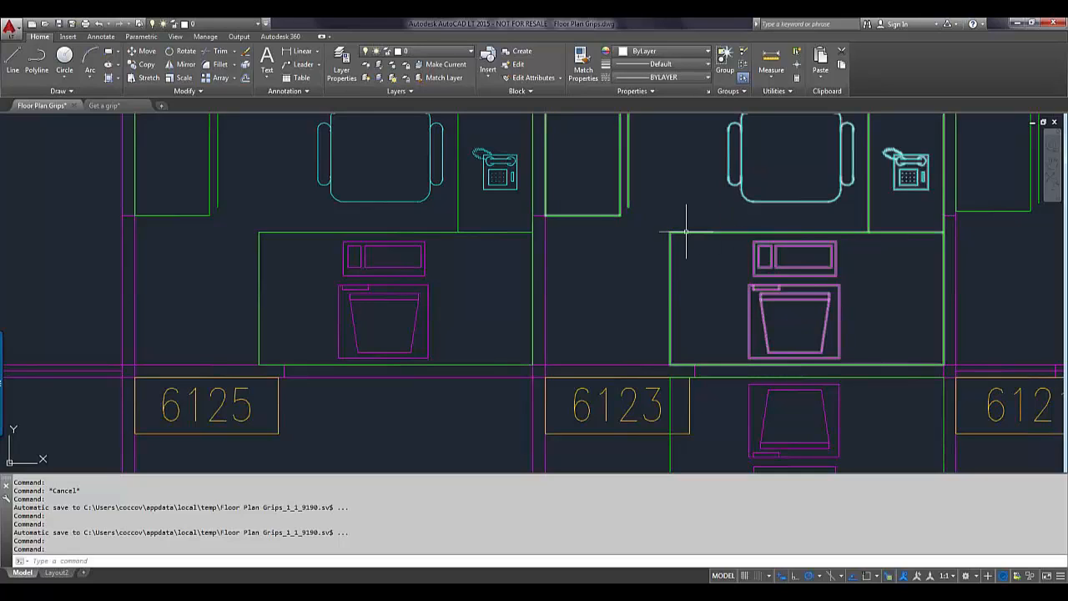
{"action": "scroll", "coordinate": [686, 231], "scroll_direction": "down", "scroll_amount": 2}
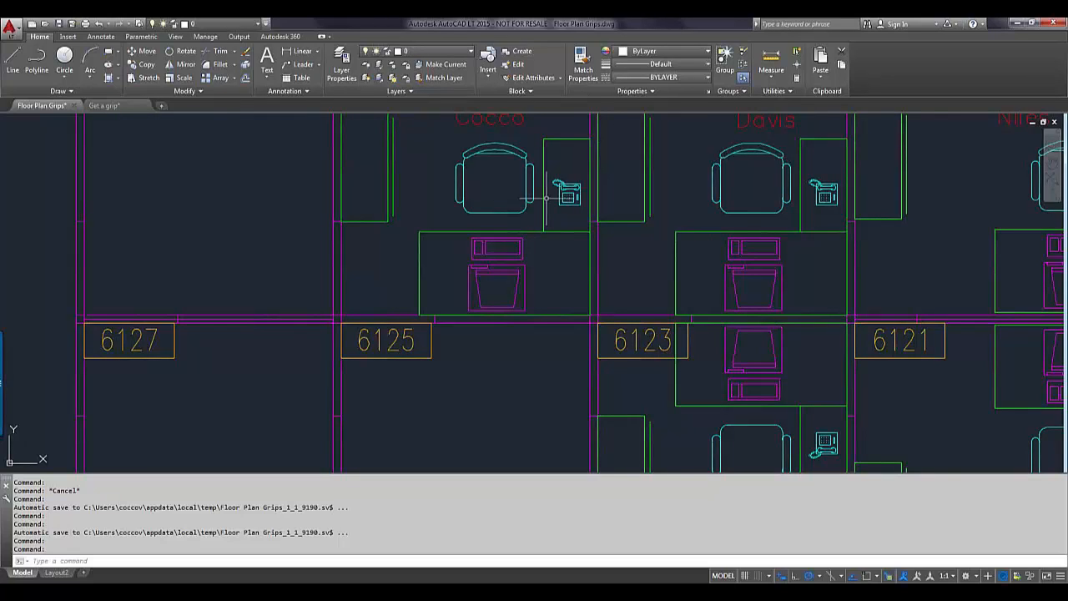
{"action": "scroll", "coordinate": [547, 198], "scroll_direction": "down", "scroll_amount": 1}
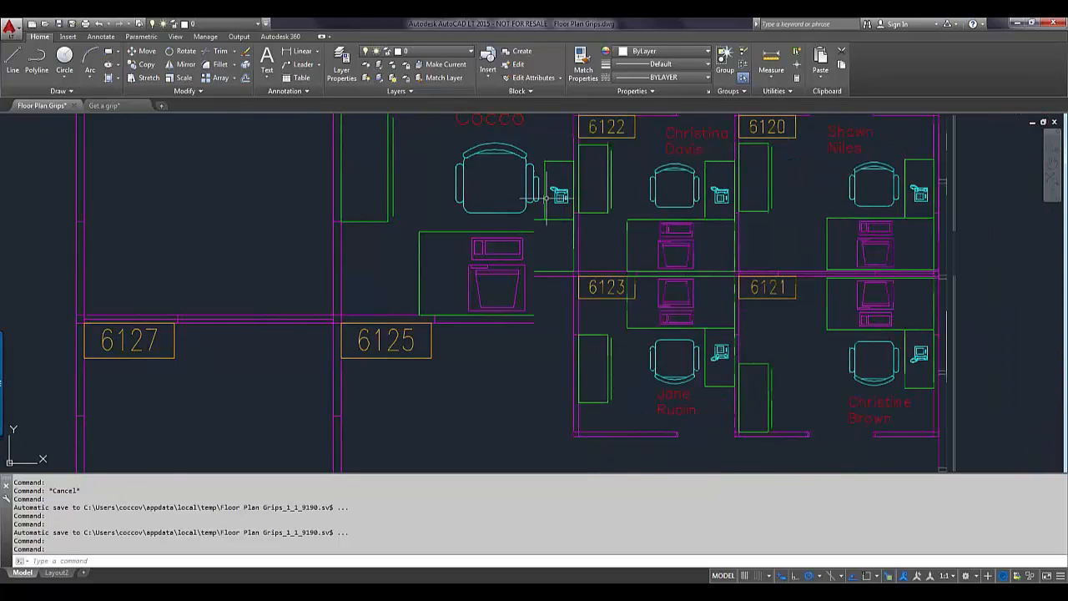
{"action": "middle_click_drag", "start_coordinate": [610, 207], "coordinate": [605, 237]}
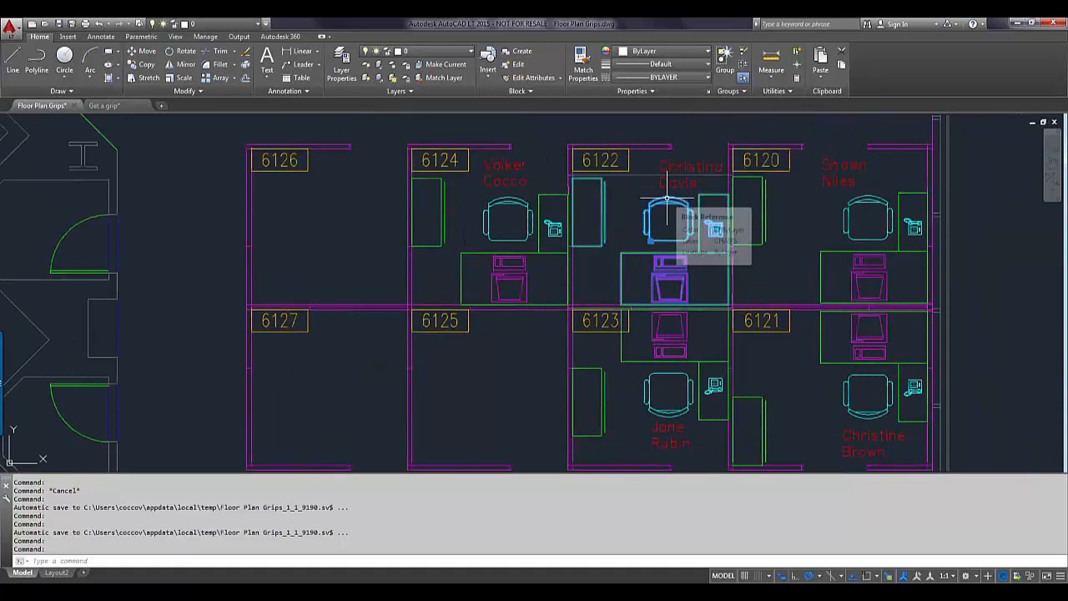
{"action": "left_click", "coordinate": [668, 200]}
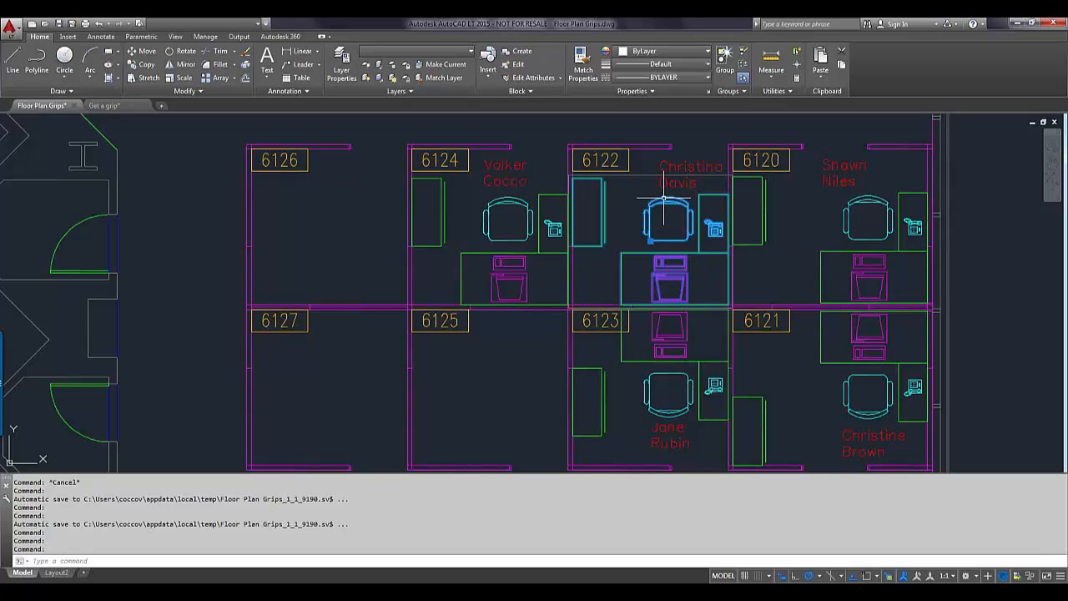
{"action": "mouse_move", "coordinate": [663, 201]}
{"action": "key", "text": "Escape"}
{"action": "left_click_drag", "start_coordinate": [666, 203], "coordinate": [1046, 248]}
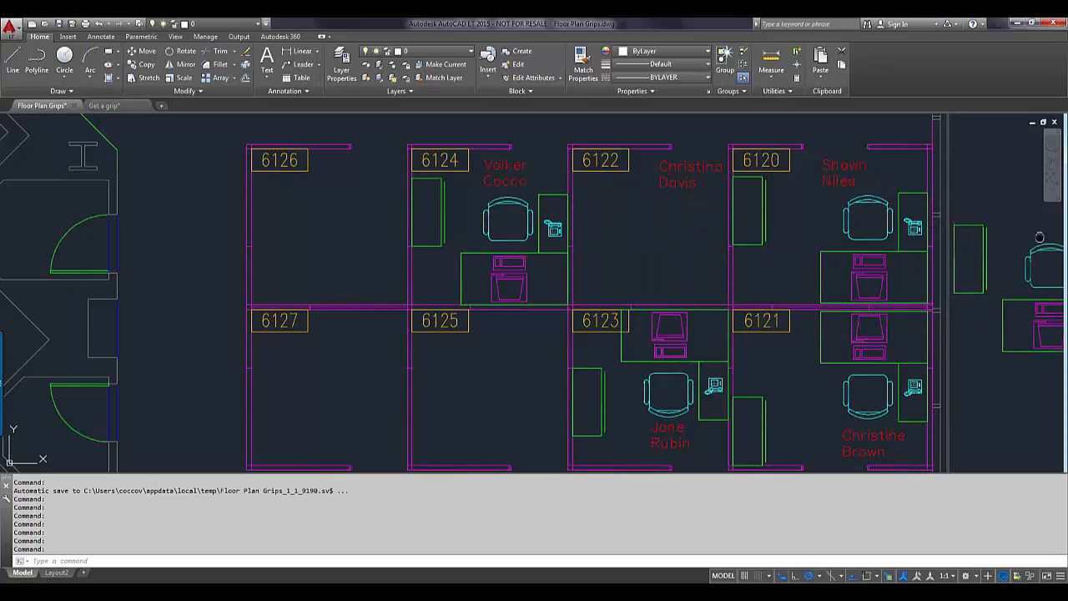
{"action": "middle_click_drag", "start_coordinate": [1040, 238], "coordinate": [594, 232]}
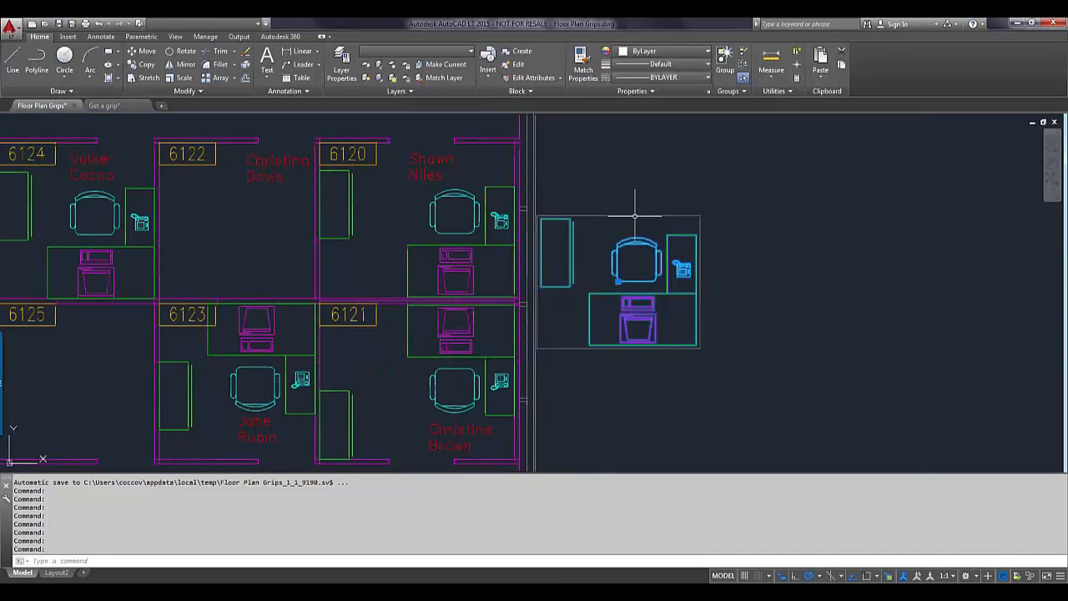
Step: Inspect the single grip and bounding box of the furniture group placed outside the building
{"action": "scroll", "coordinate": [635, 215], "scroll_direction": "up", "scroll_amount": 2}
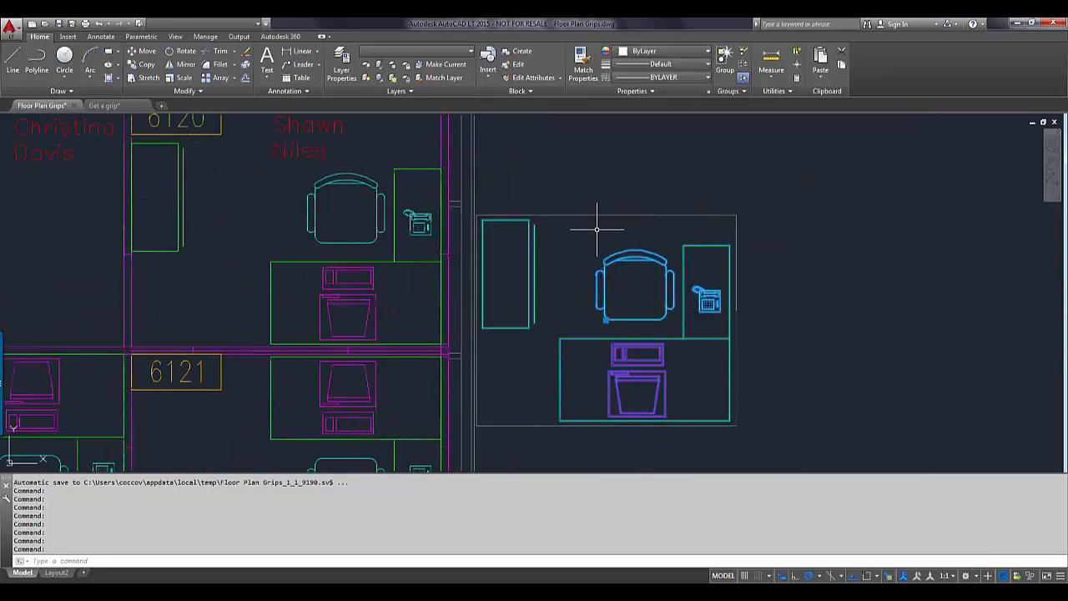
{"action": "left_click", "coordinate": [605, 213]}
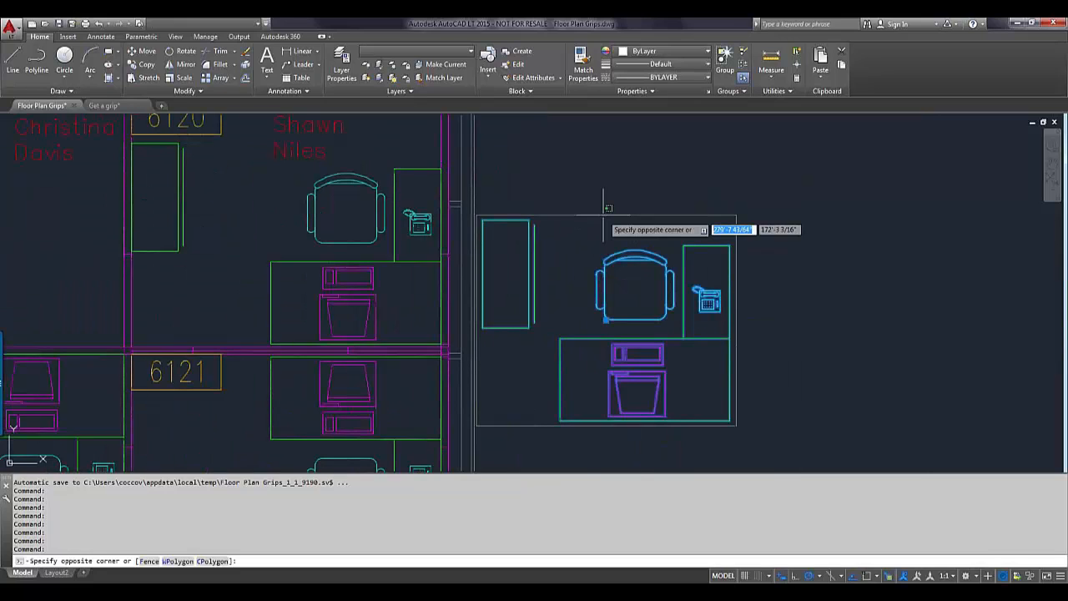
{"action": "left_click", "coordinate": [784, 282]}
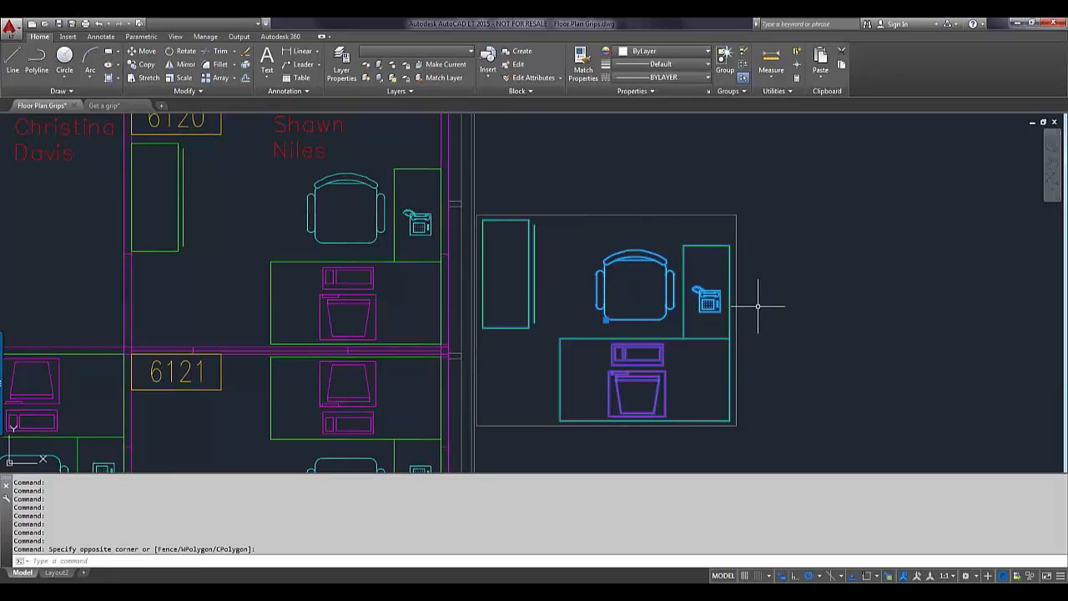
{"action": "mouse_move", "coordinate": [639, 319]}
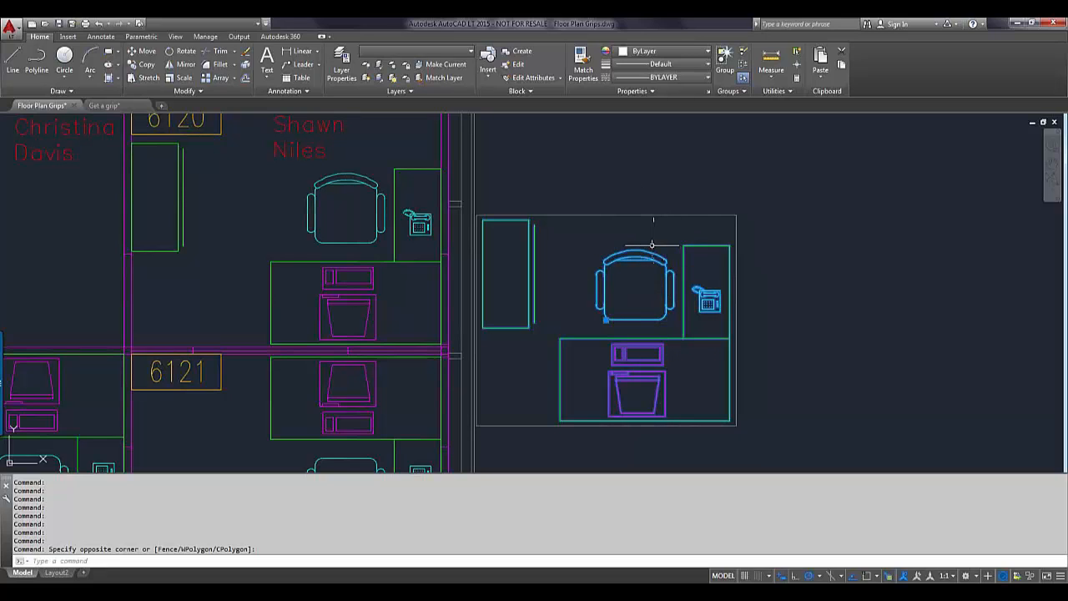
{"action": "scroll", "coordinate": [653, 247], "scroll_direction": "down", "scroll_amount": 3}
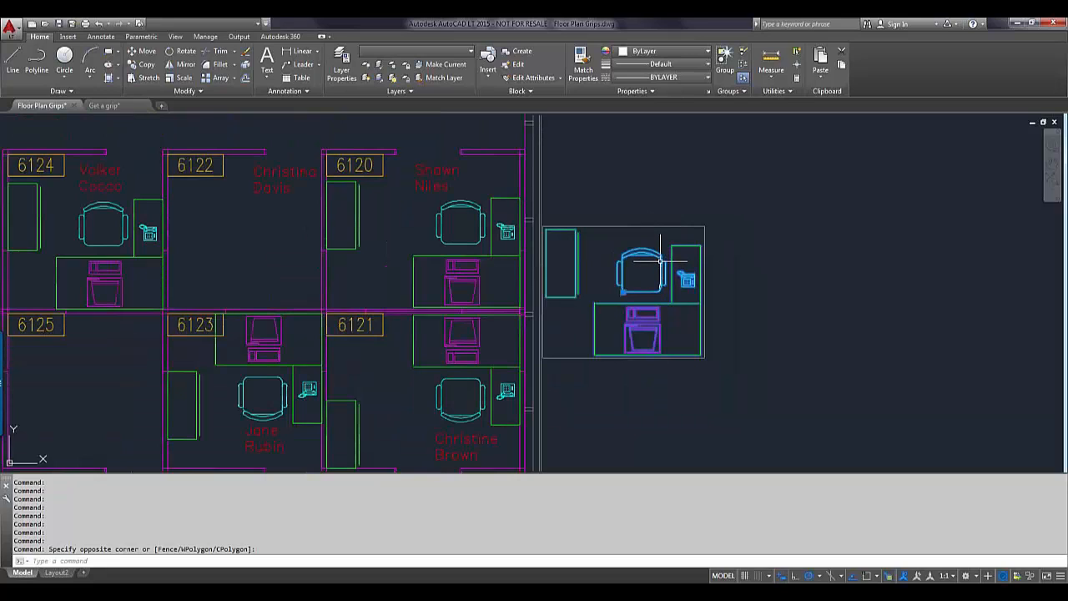
{"action": "mouse_move", "coordinate": [659, 260]}
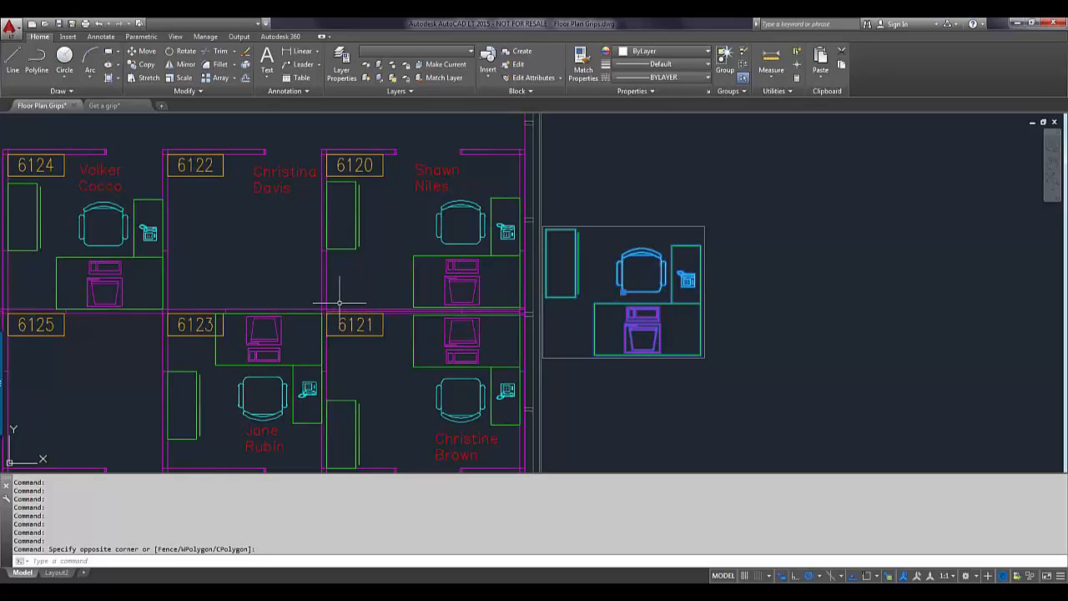
Step: Select the chair in office 6124, then add the desk, cabinet, phone and computer with a crossing window
{"action": "middle_click_drag", "start_coordinate": [339, 301], "coordinate": [644, 291]}
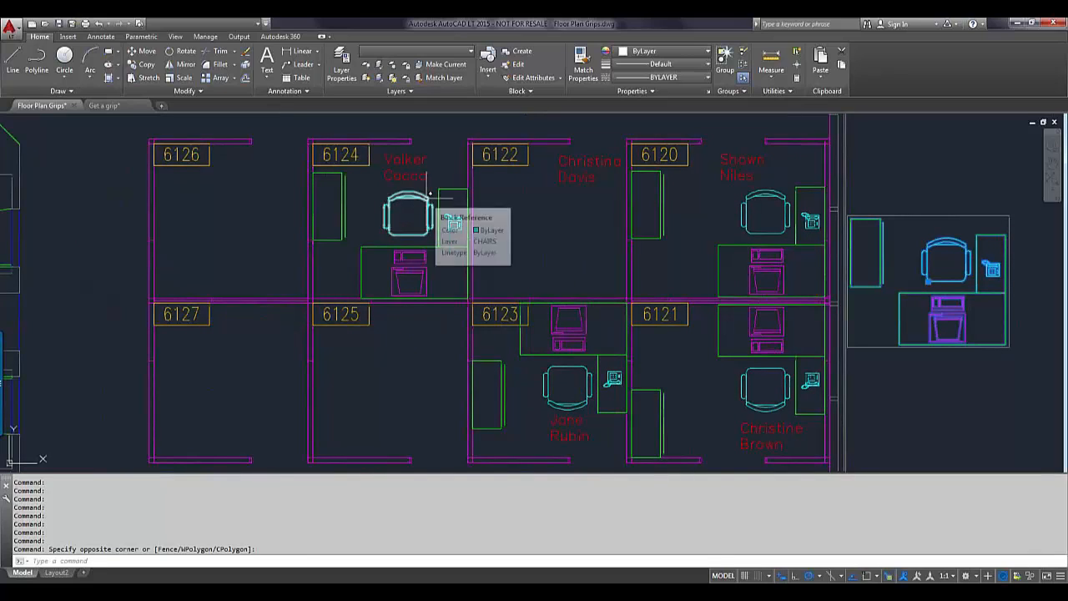
{"action": "left_click", "coordinate": [429, 194]}
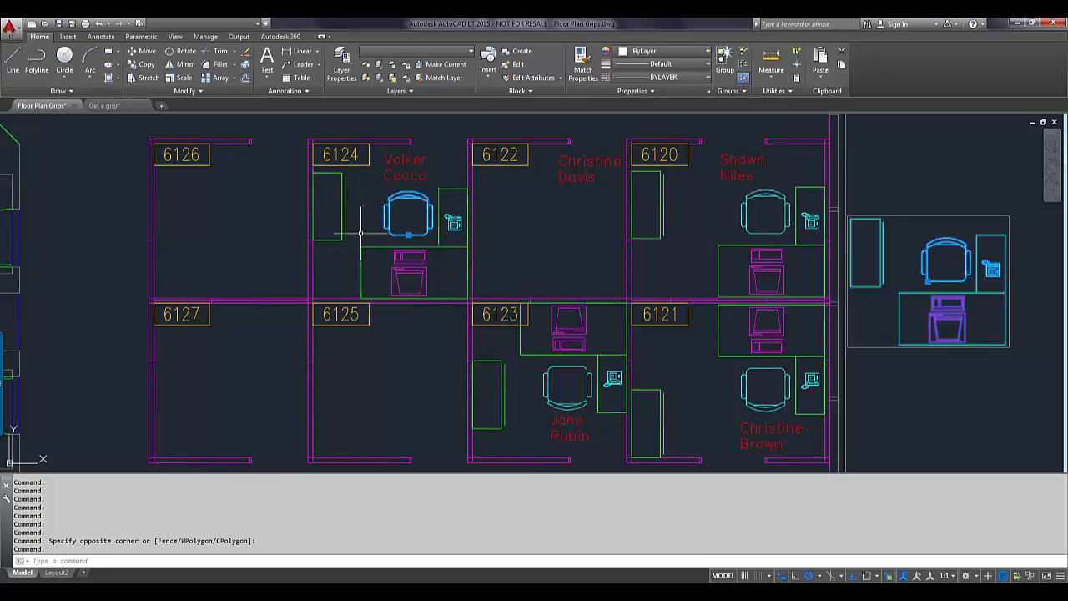
{"action": "scroll", "coordinate": [362, 234], "scroll_direction": "up", "scroll_amount": 2}
{"action": "middle_click_drag", "start_coordinate": [361, 235], "coordinate": [496, 282]}
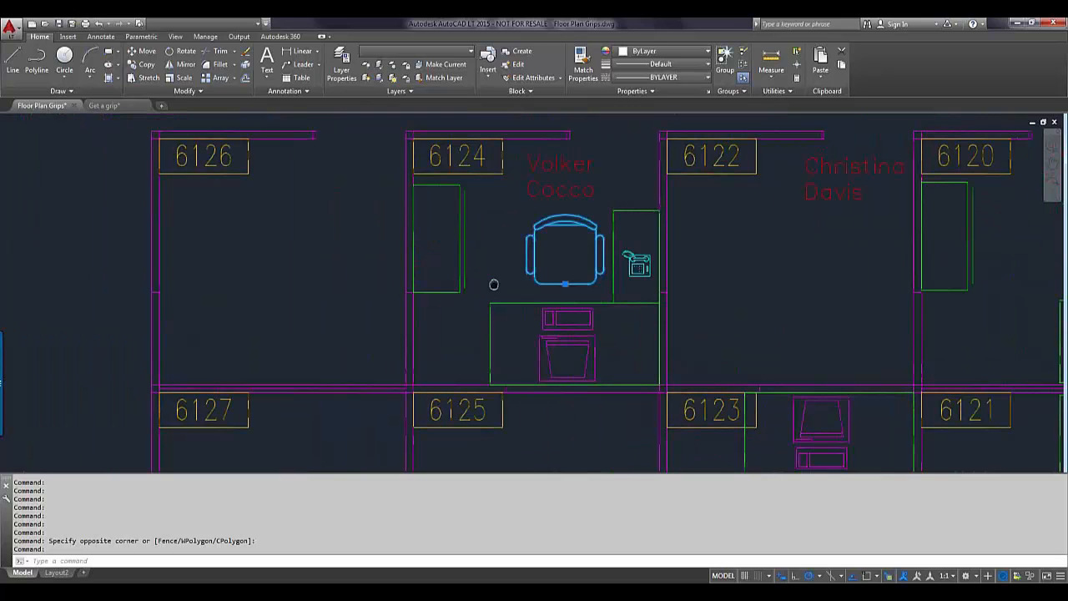
{"action": "left_click", "coordinate": [636, 227]}
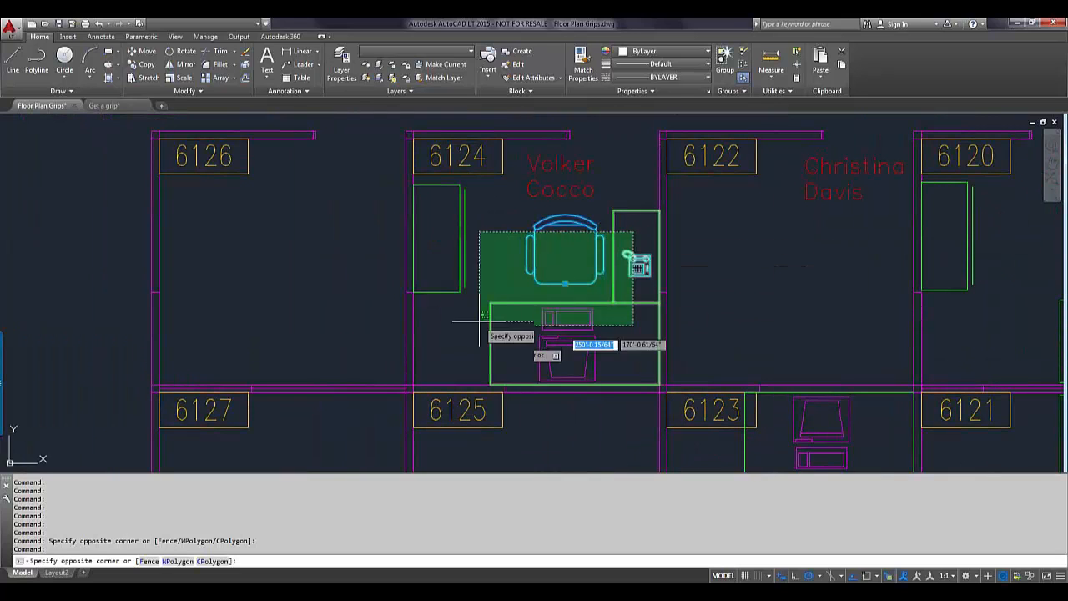
{"action": "left_click", "coordinate": [443, 351]}
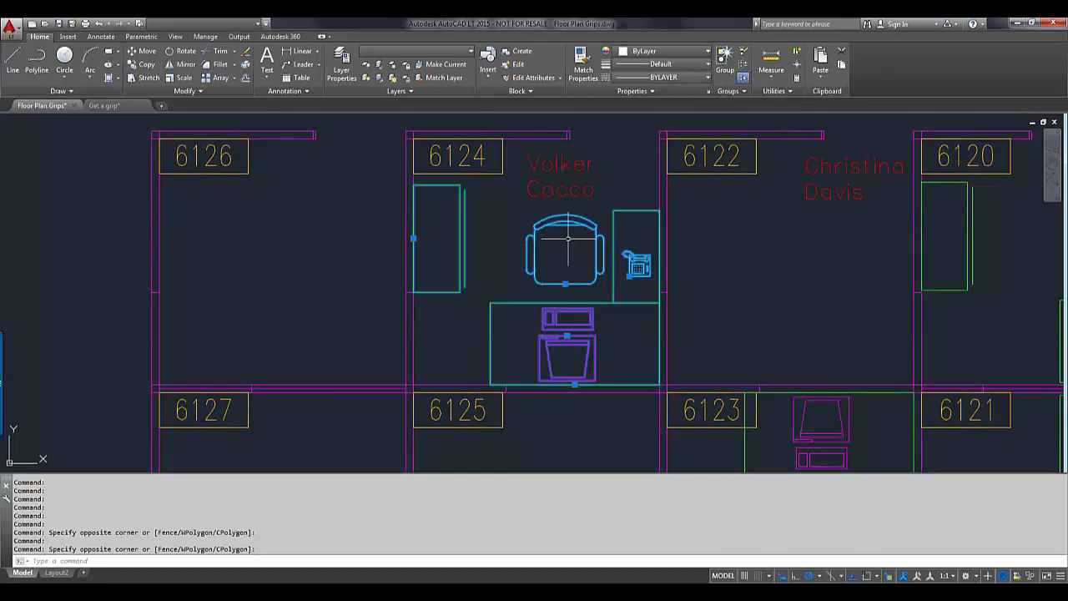
Step: Grip-mirror the selected furniture into office 6126 about a vertical line, using the center of the dividing wall's lower end as base point with object snap on
{"action": "left_click", "coordinate": [565, 284]}
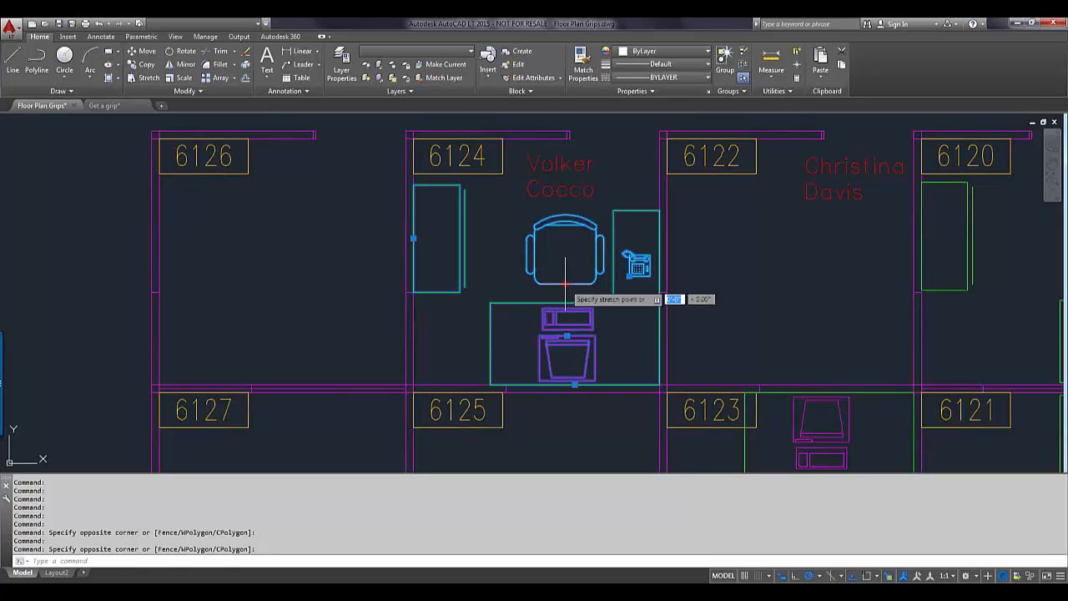
{"action": "right_click", "coordinate": [567, 288]}
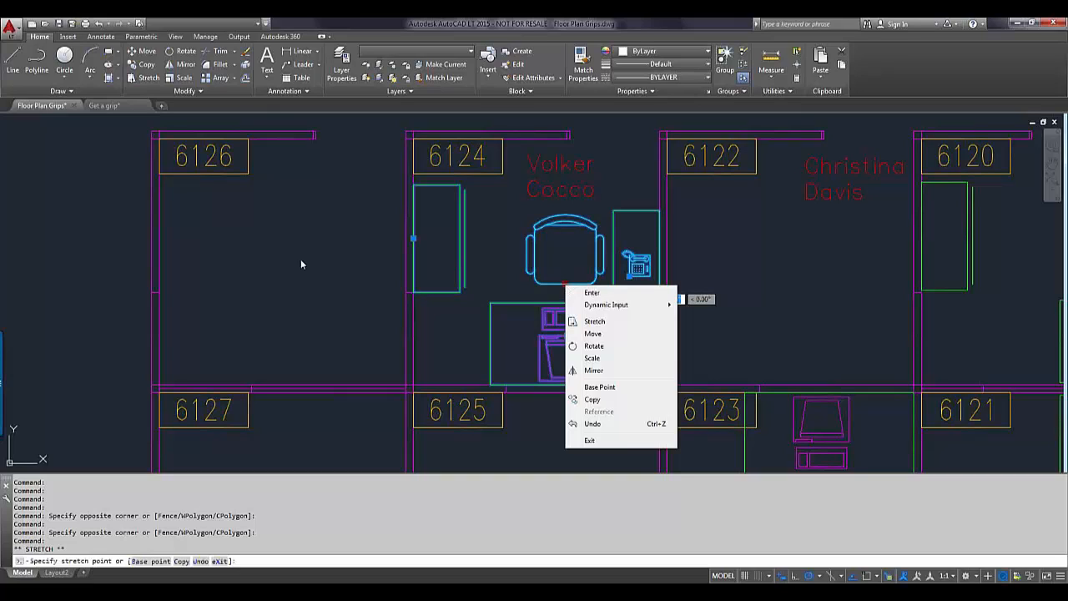
{"action": "left_click", "coordinate": [595, 371]}
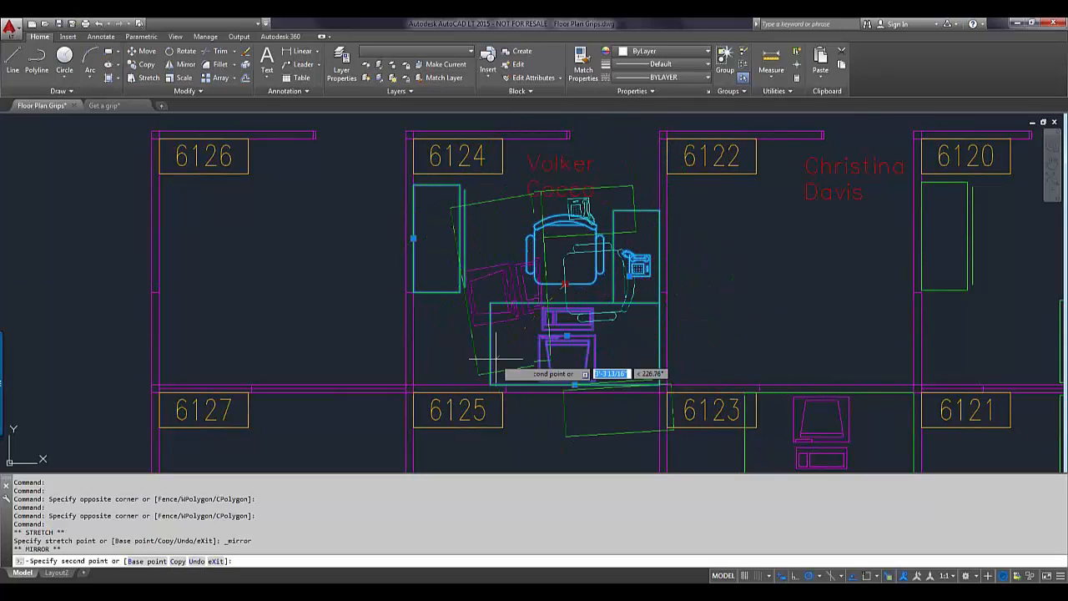
{"action": "right_click", "coordinate": [565, 309]}
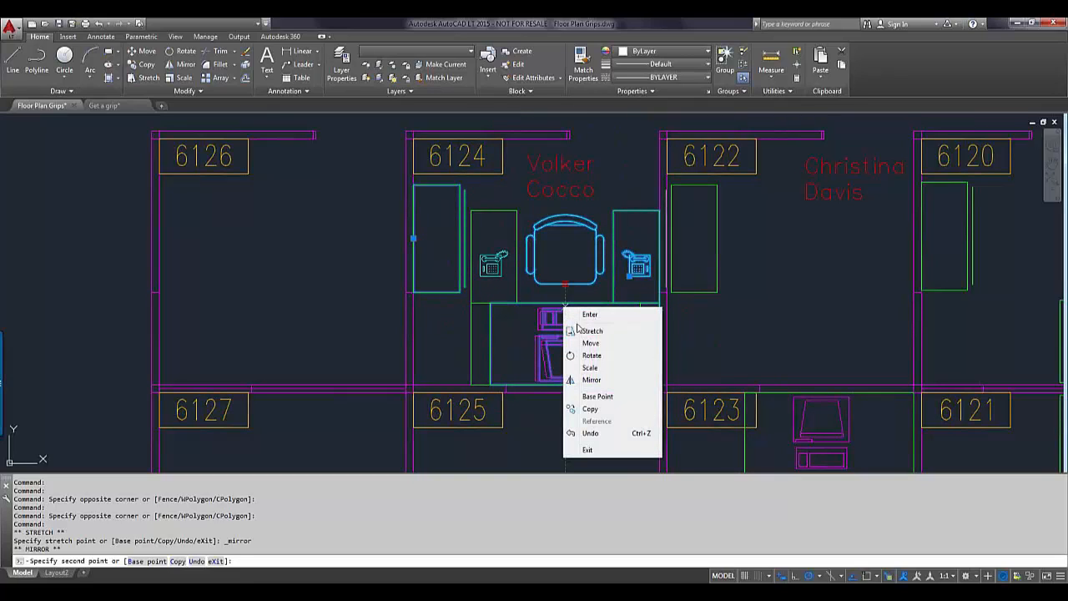
{"action": "left_click", "coordinate": [596, 397]}
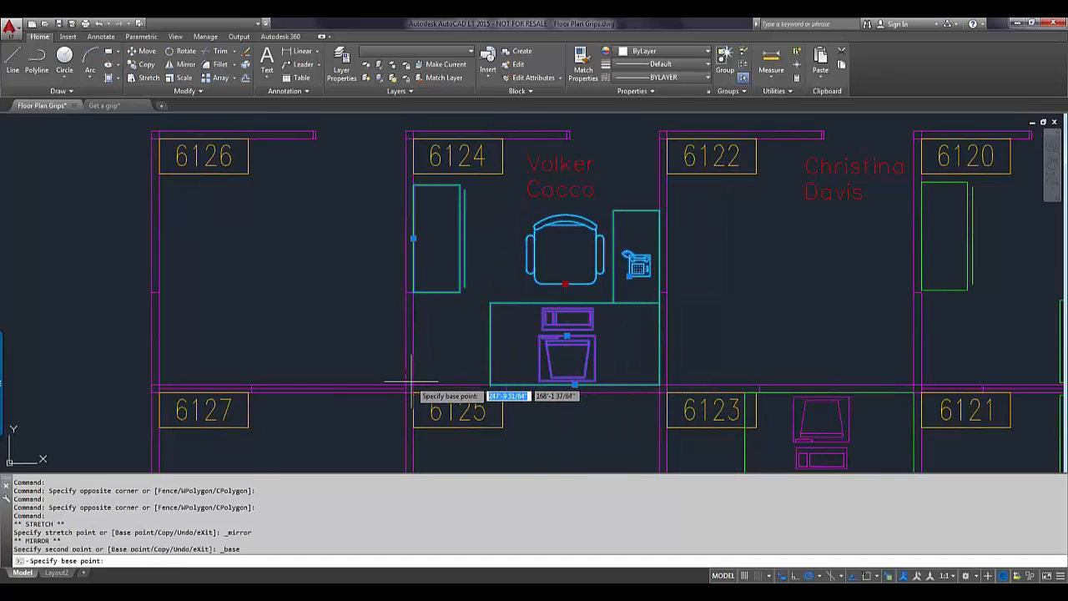
{"action": "scroll", "coordinate": [411, 386], "scroll_direction": "up", "scroll_amount": 2}
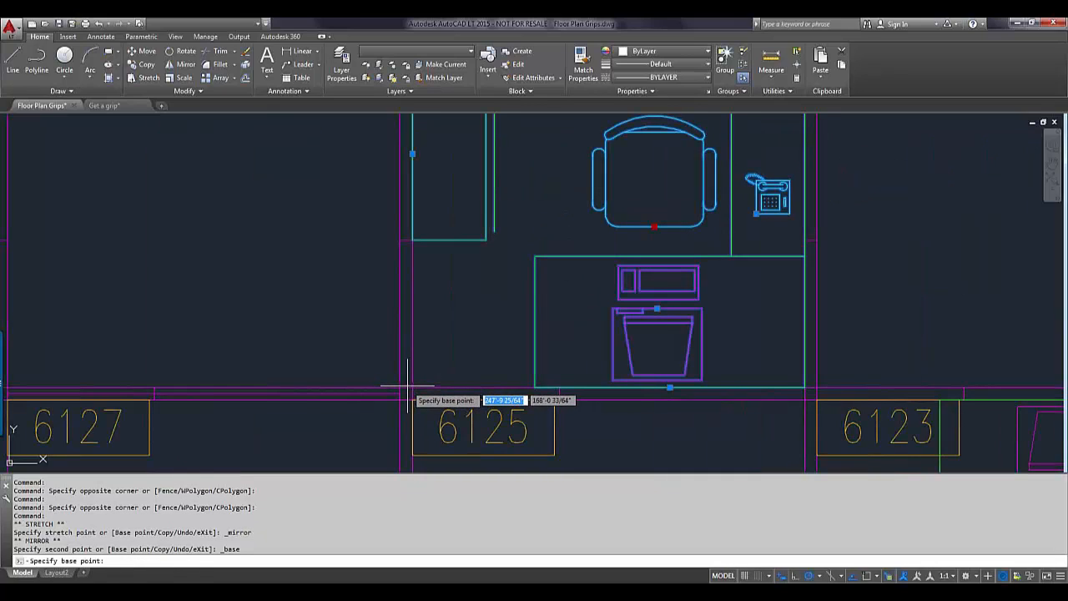
{"action": "key", "text": "F3"}
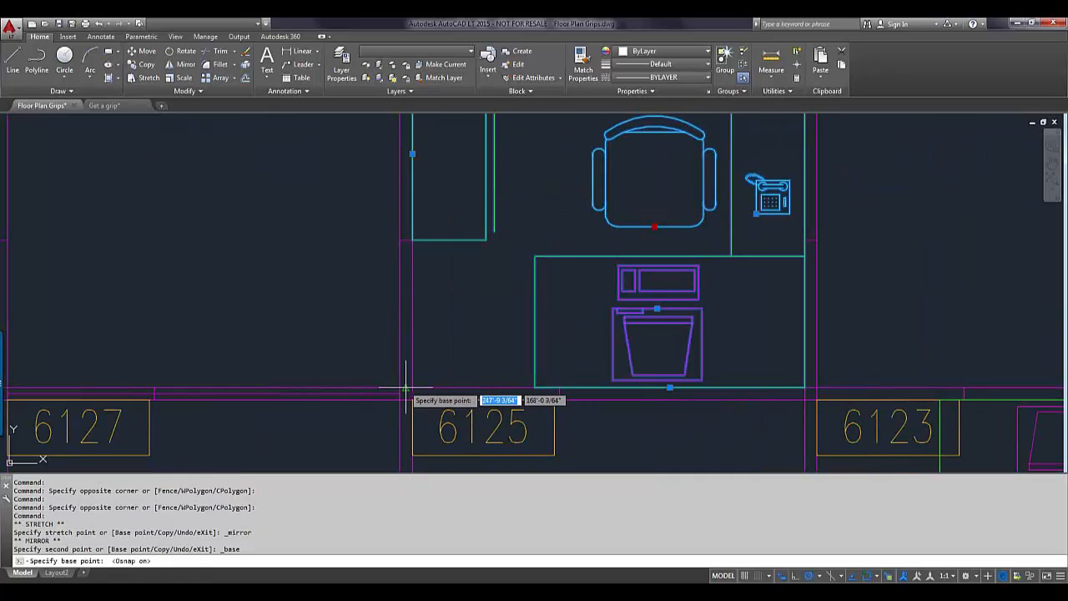
{"action": "left_click", "coordinate": [406, 389]}
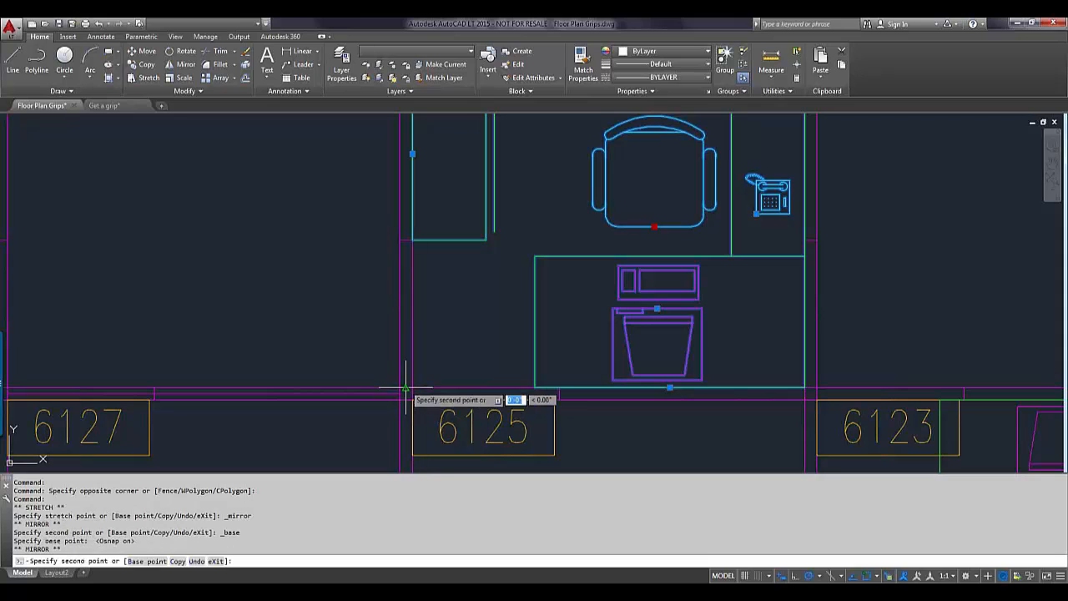
{"action": "left_click", "coordinate": [405, 335]}
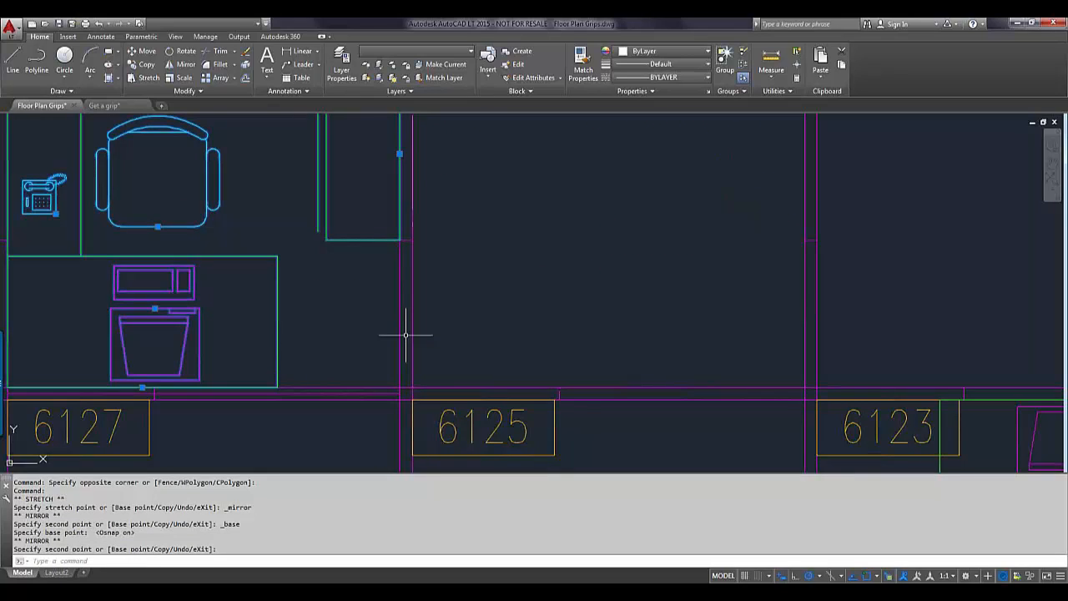
Step: Undo the grip mirror so the office furniture returns from office 6126 to office 6124
{"action": "scroll", "coordinate": [406, 335], "scroll_direction": "down", "scroll_amount": 2}
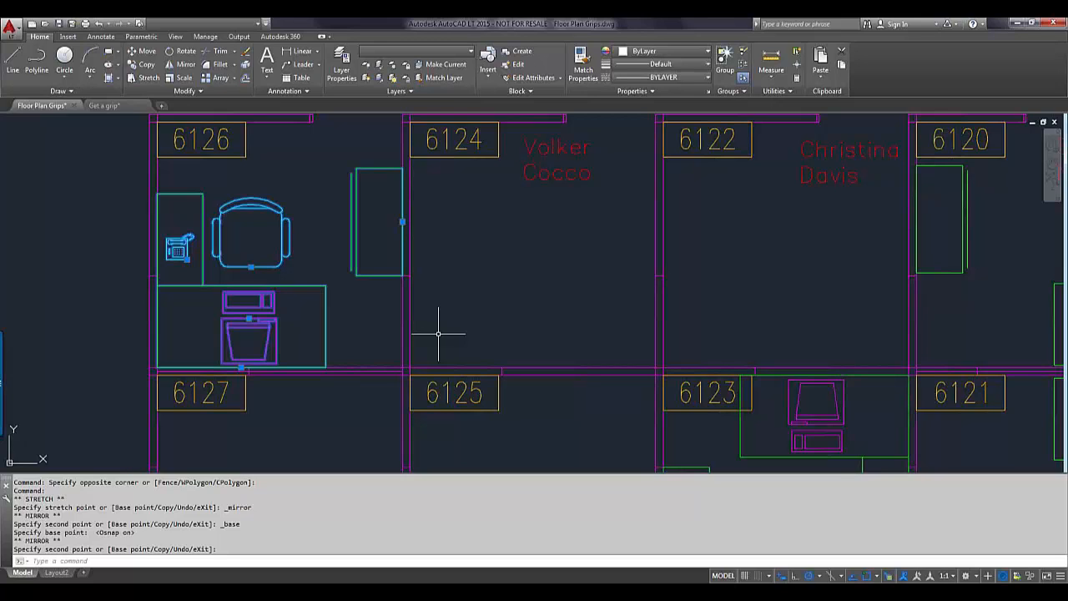
{"action": "right_click", "coordinate": [439, 334]}
{"action": "key", "text": "ctrl+z"}
{"action": "scroll", "coordinate": [438, 334], "scroll_direction": "up", "scroll_amount": 2}
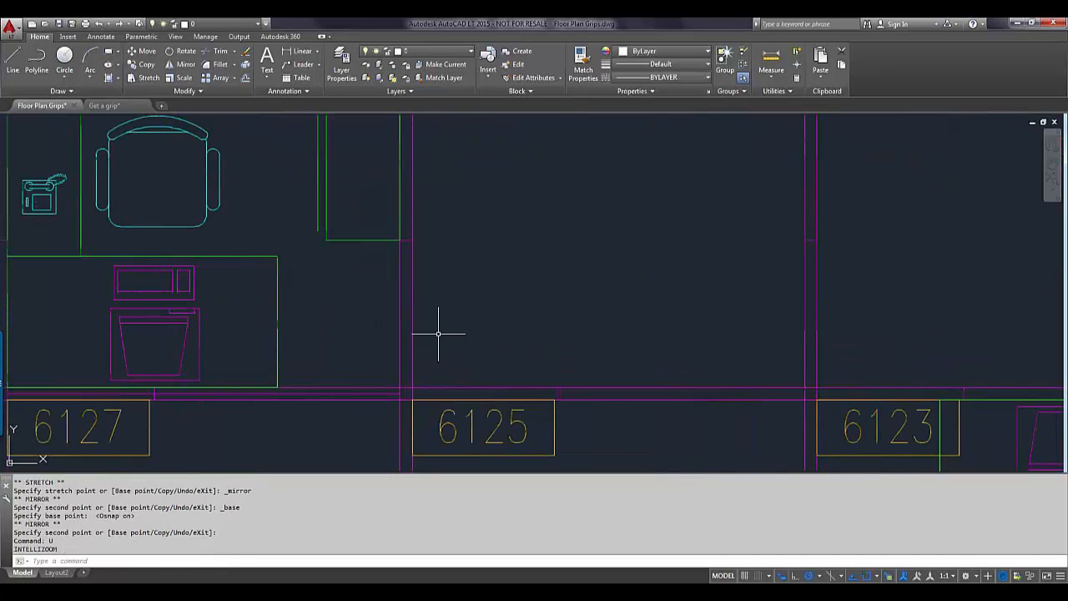
{"action": "key", "text": "ctrl+z"}
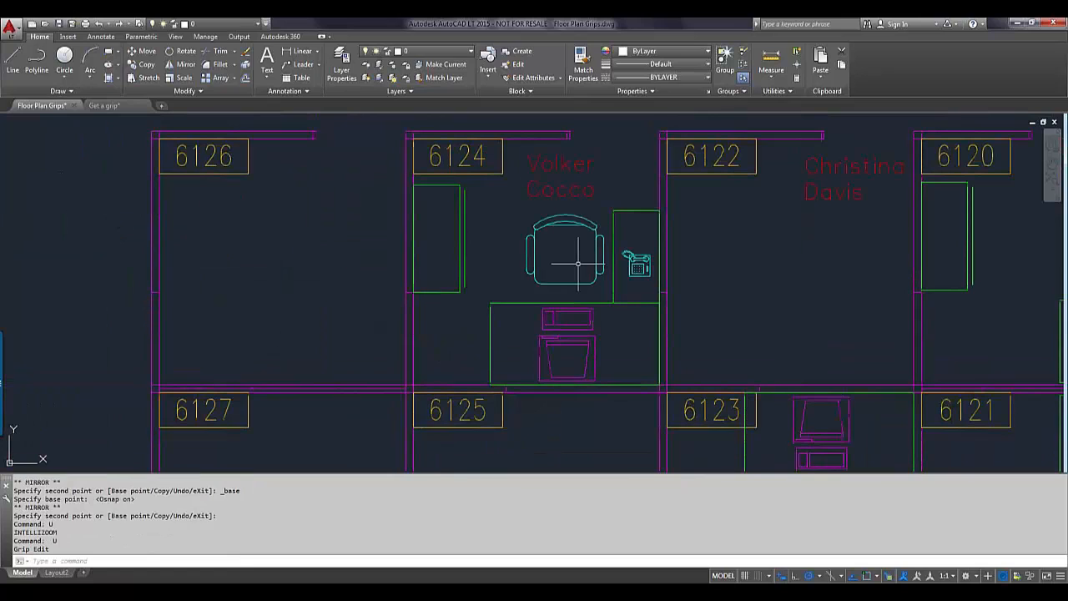
Step: Finish selecting all furniture in office 6124 with a crossing window and start a grip Mirror from the chair's grip with object snap on
{"action": "left_click", "coordinate": [626, 224]}
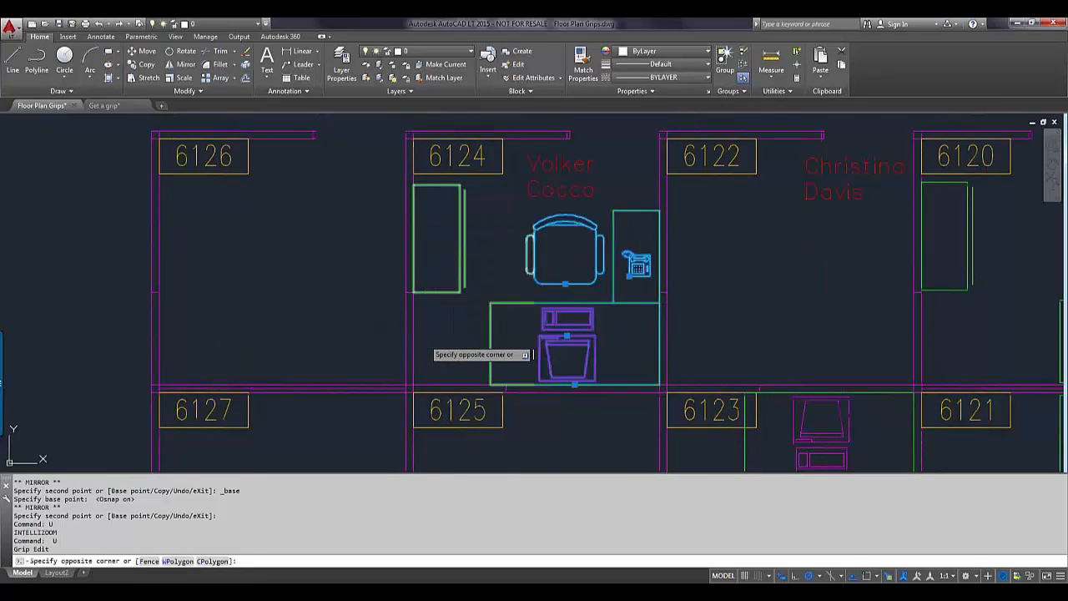
{"action": "left_click", "coordinate": [432, 334]}
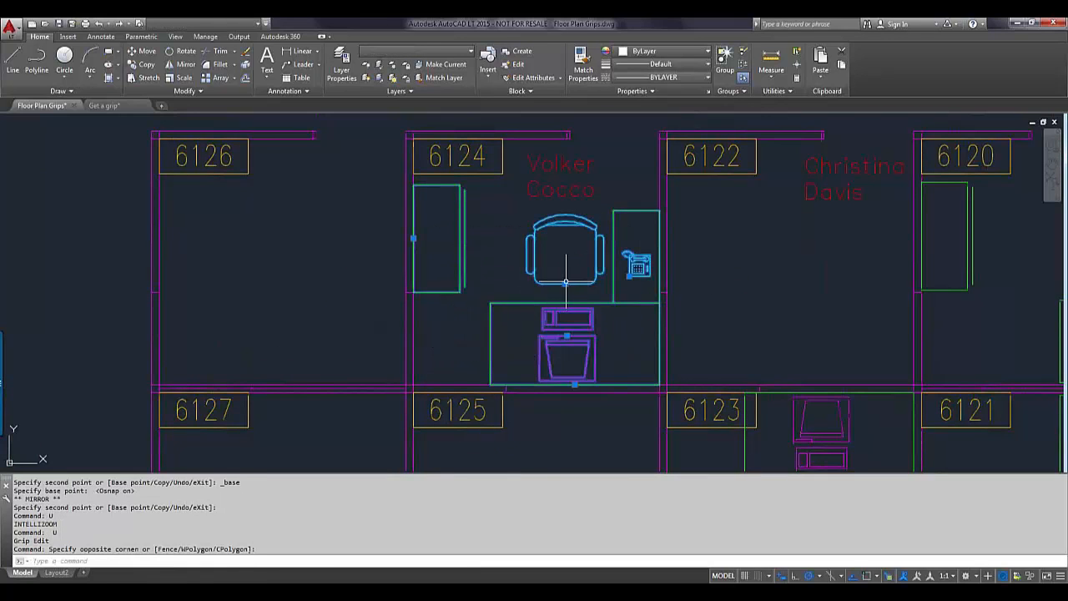
{"action": "left_click", "coordinate": [565, 284]}
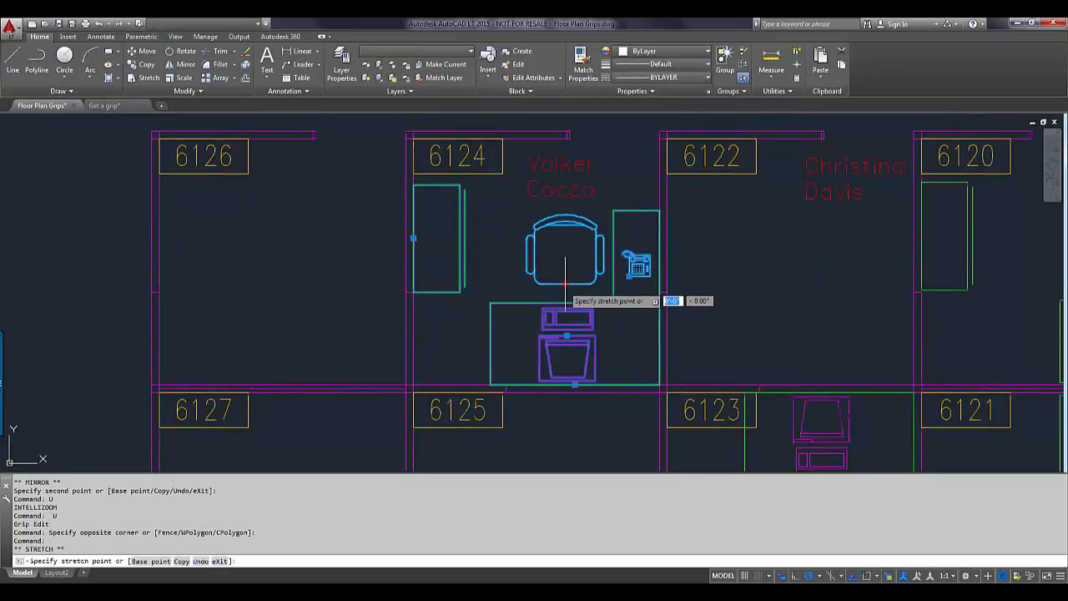
{"action": "key", "text": "F3"}
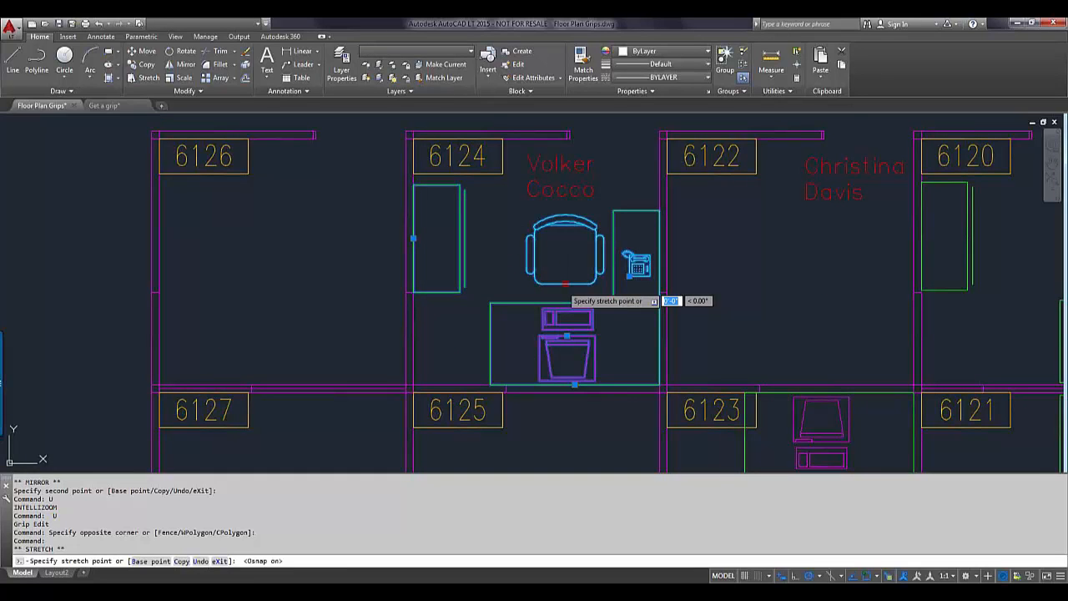
{"action": "right_click", "coordinate": [565, 285]}
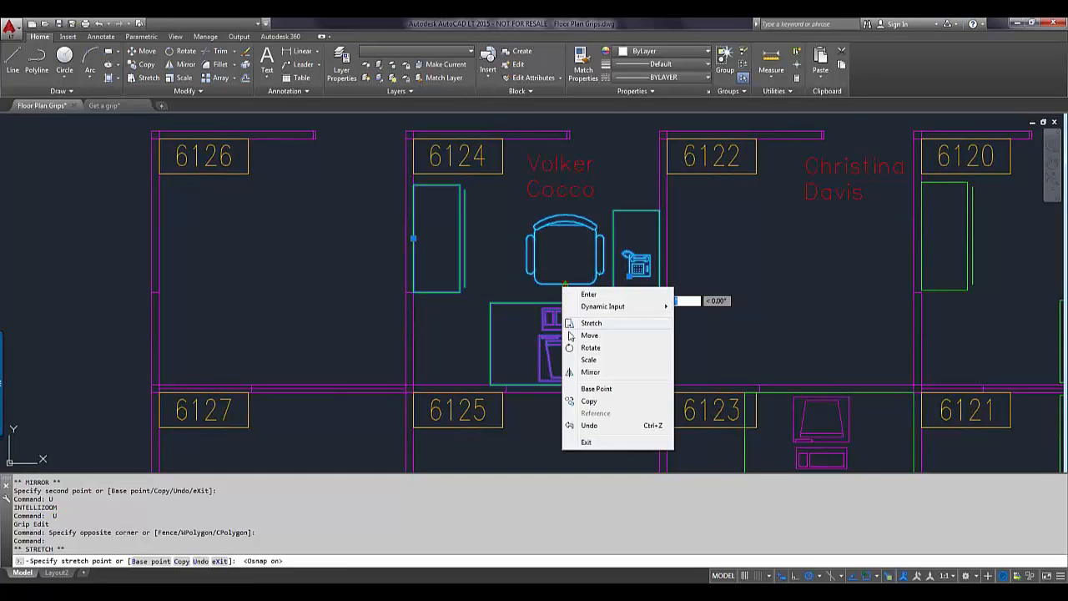
{"action": "left_click", "coordinate": [587, 372]}
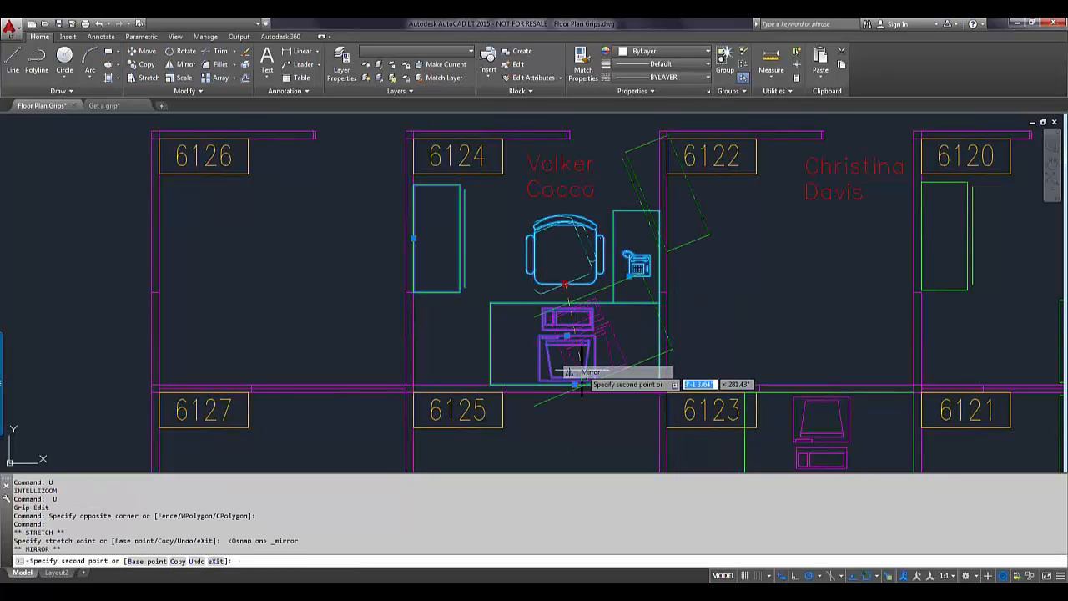
Step: Mirror a copy of the furniture into office 6126 about a vertical line, using the center of the dividing wall's lower end as base point
{"action": "right_click", "coordinate": [572, 334]}
{"action": "left_click", "coordinate": [602, 424]}
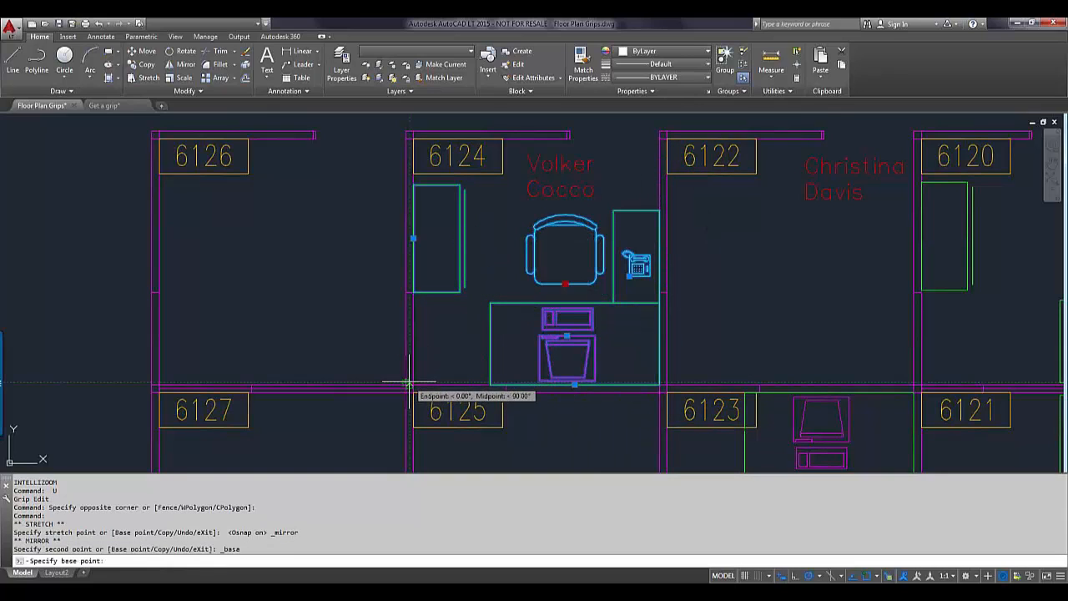
{"action": "scroll", "coordinate": [409, 384], "scroll_direction": "up", "scroll_amount": 2}
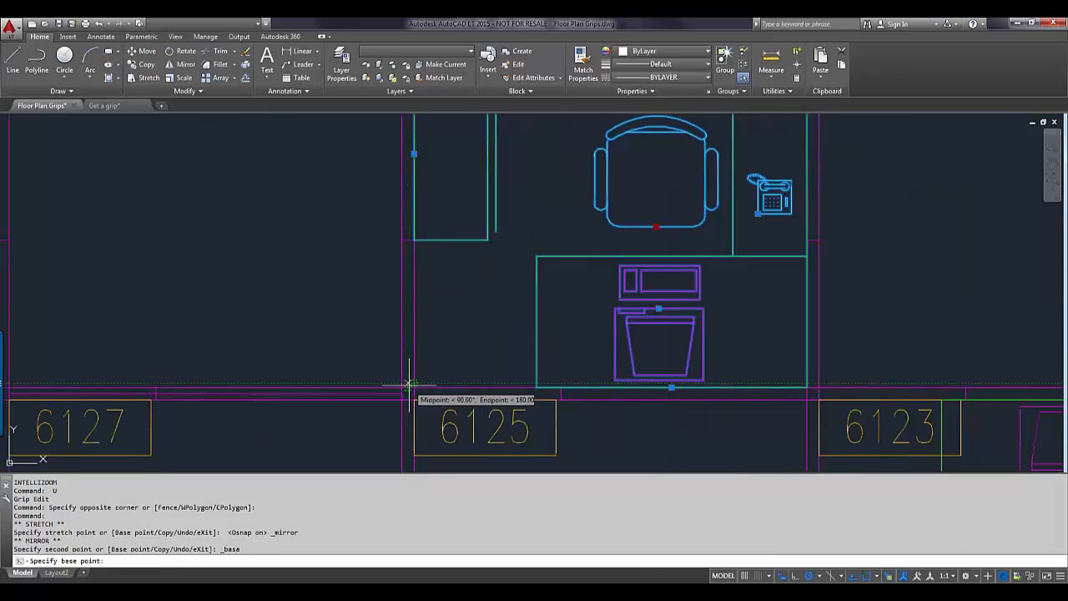
{"action": "left_click", "coordinate": [409, 385]}
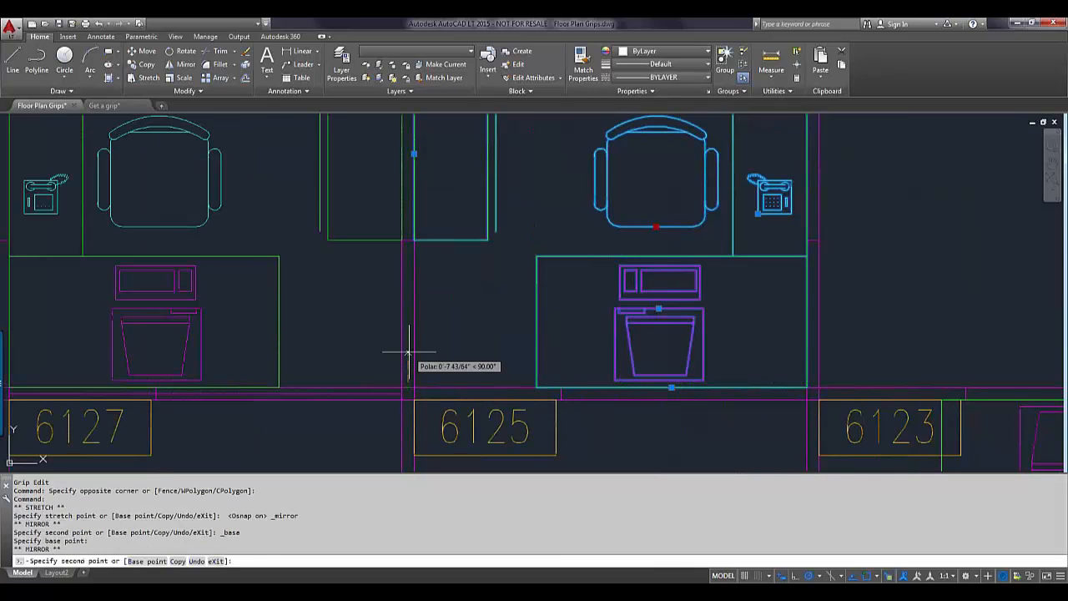
{"action": "right_click", "coordinate": [409, 354]}
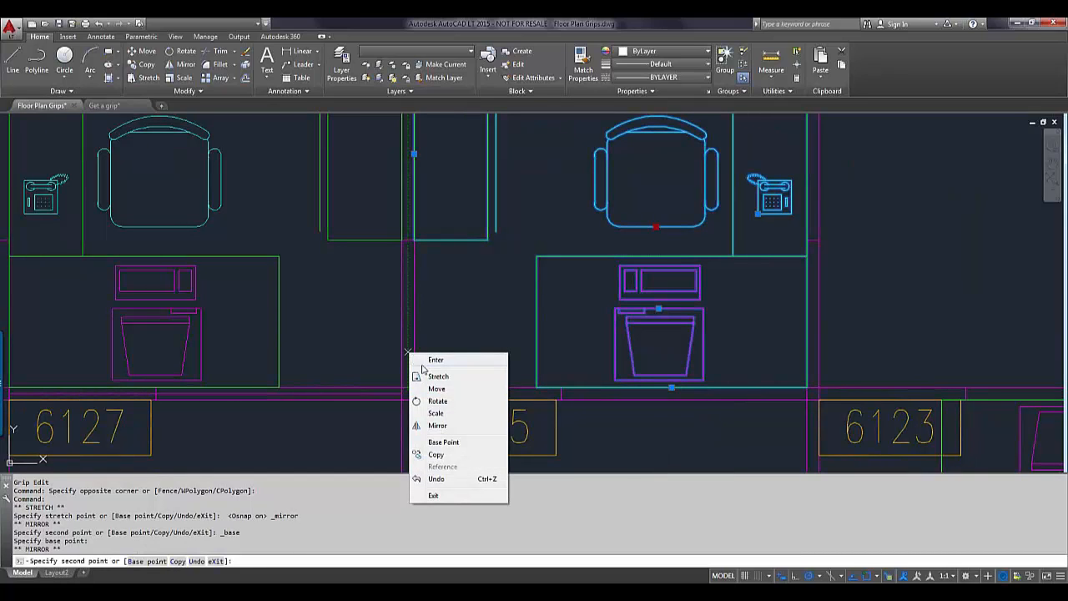
{"action": "left_click", "coordinate": [448, 456]}
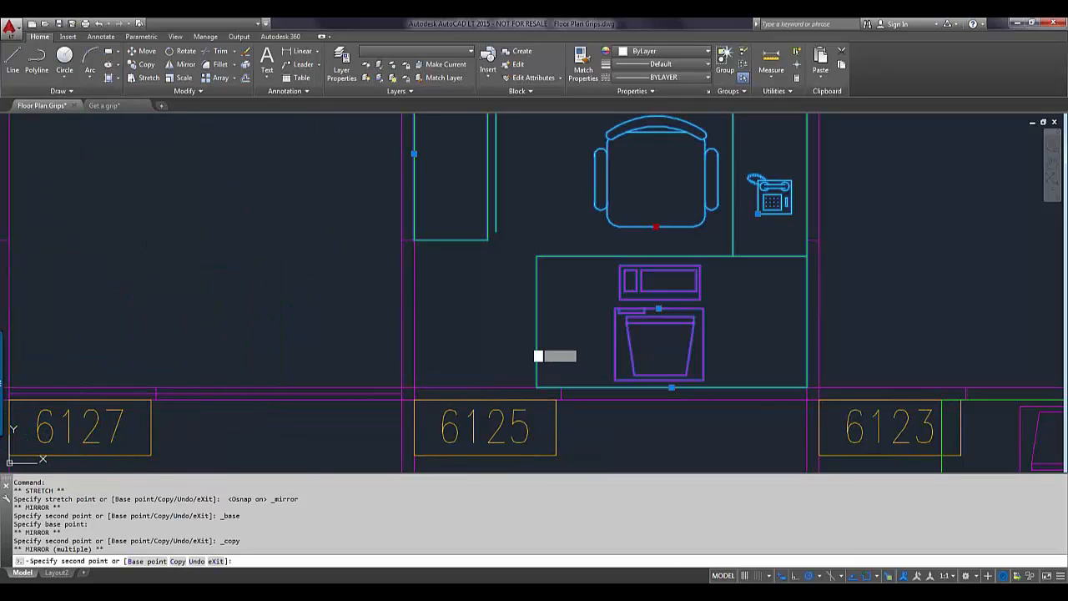
{"action": "left_click", "coordinate": [407, 340]}
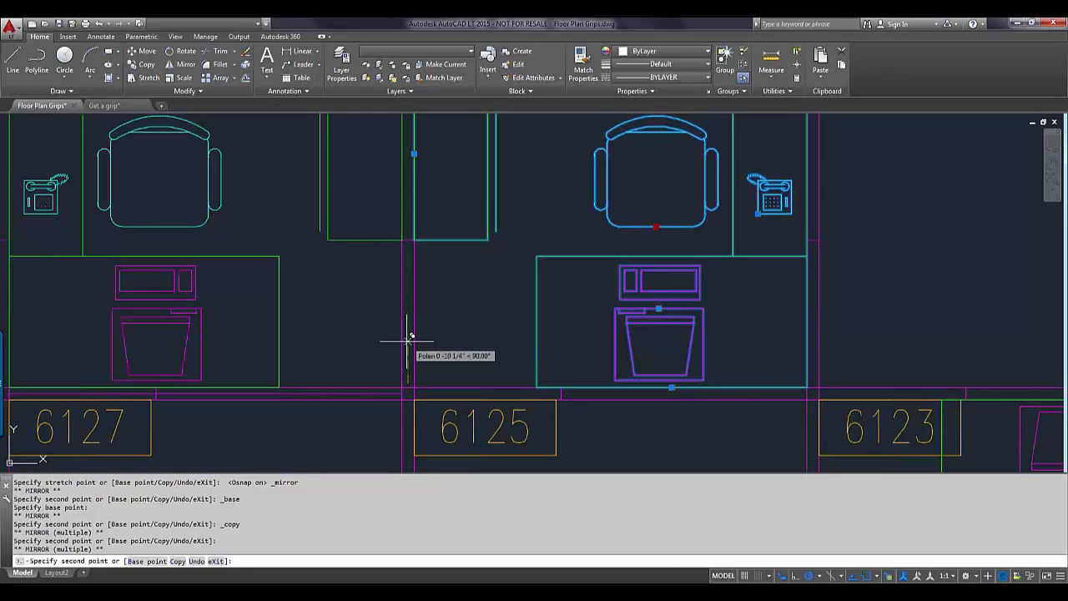
Step: Preview another mirrored copy toward office 6125, exit the multiple grip mirror without placing it, and clear the selection
{"action": "scroll", "coordinate": [407, 340], "scroll_direction": "down", "scroll_amount": 2}
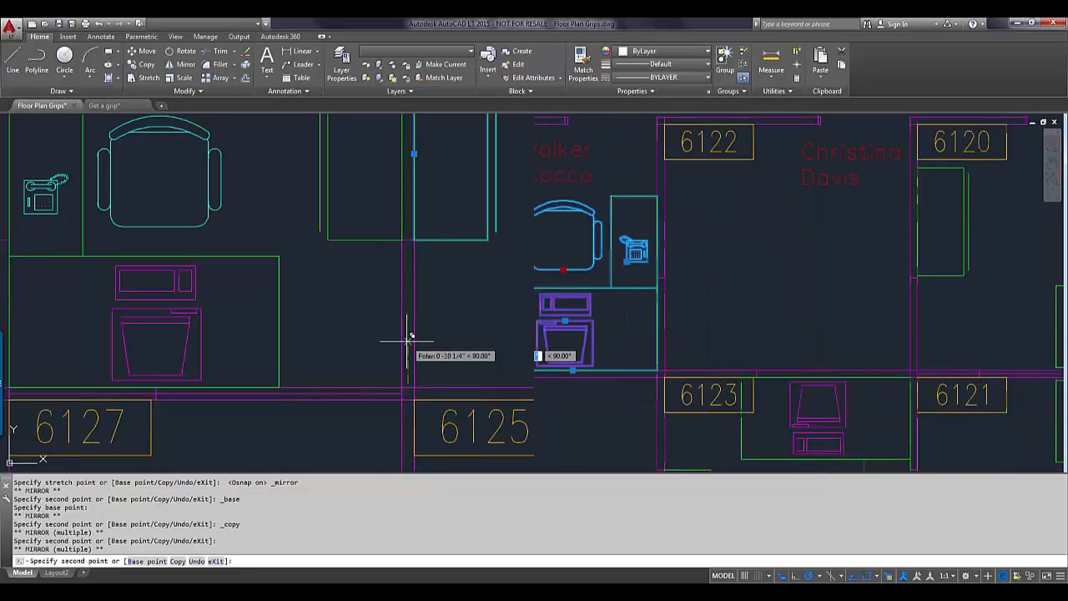
{"action": "scroll", "coordinate": [409, 337], "scroll_direction": "down", "scroll_amount": 2}
{"action": "scroll", "coordinate": [543, 332], "scroll_direction": "down", "scroll_amount": 2}
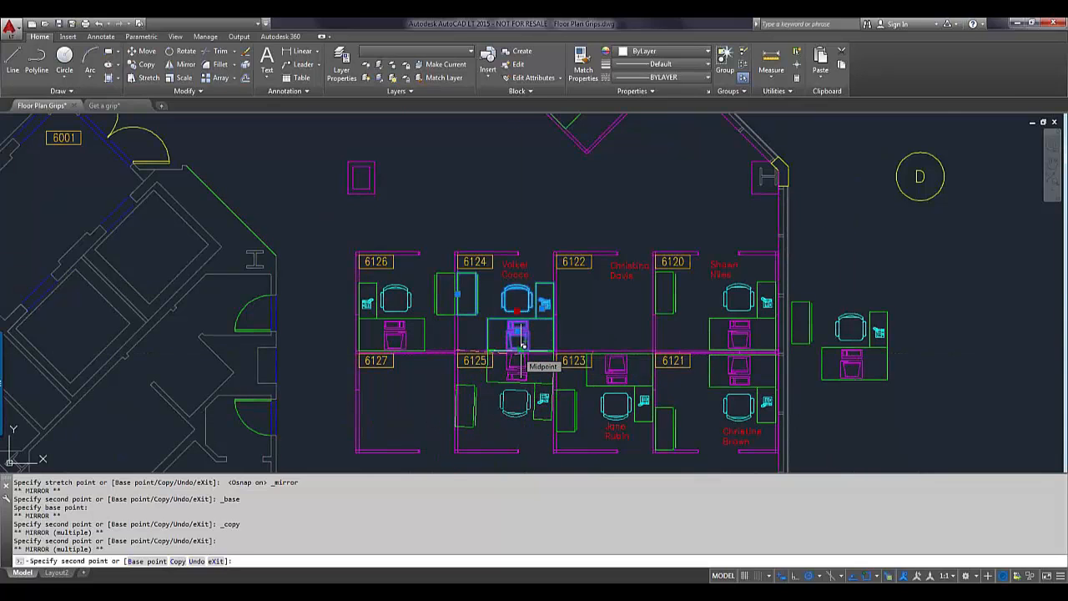
{"action": "scroll", "coordinate": [519, 351], "scroll_direction": "up", "scroll_amount": 3}
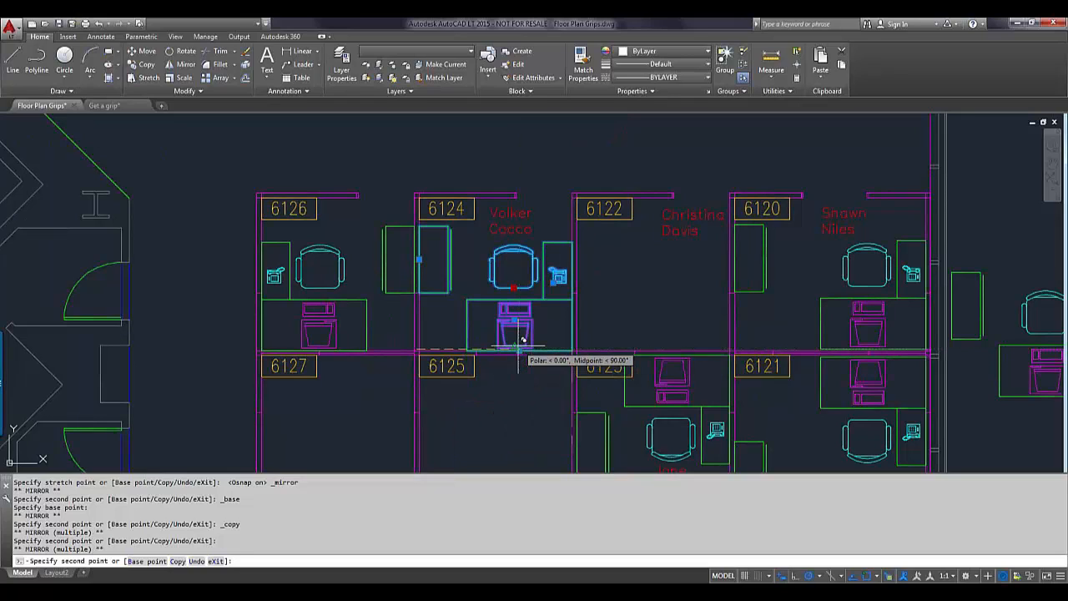
{"action": "right_click", "coordinate": [519, 348]}
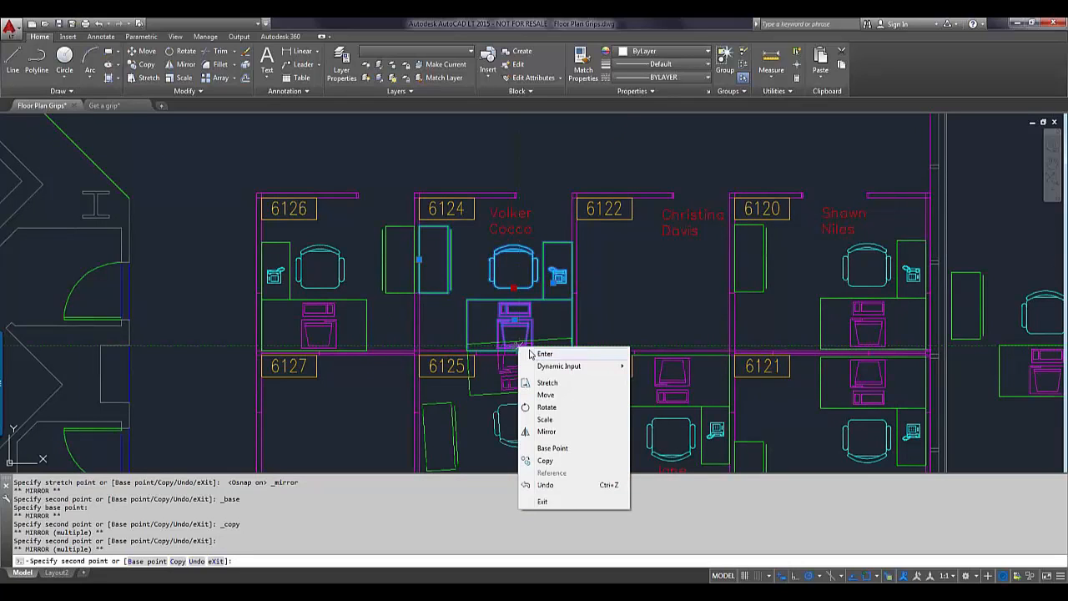
{"action": "left_click", "coordinate": [546, 500]}
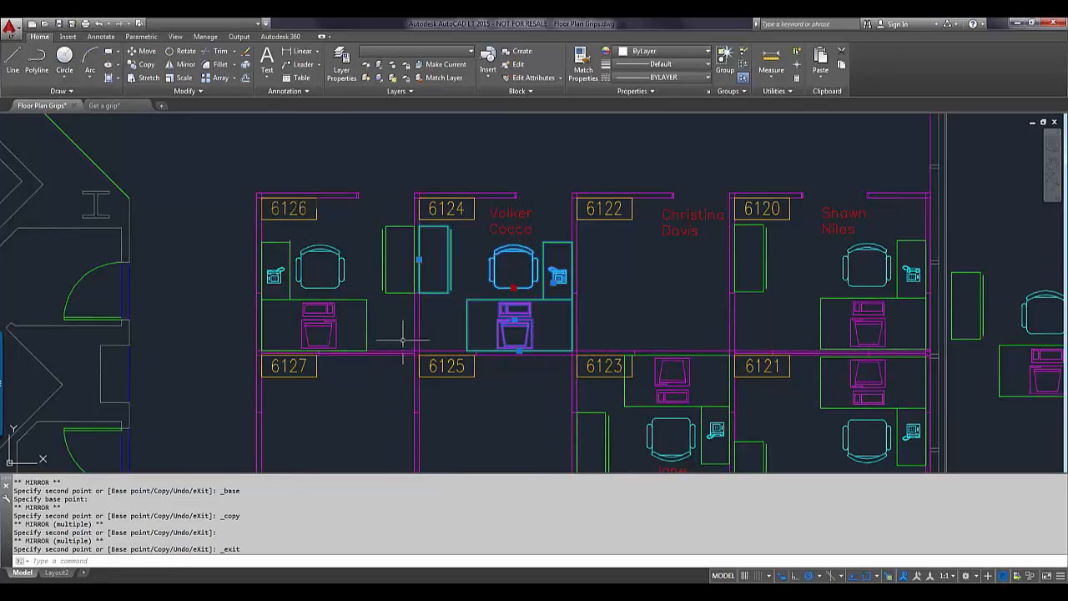
{"action": "key", "text": "Escape"}
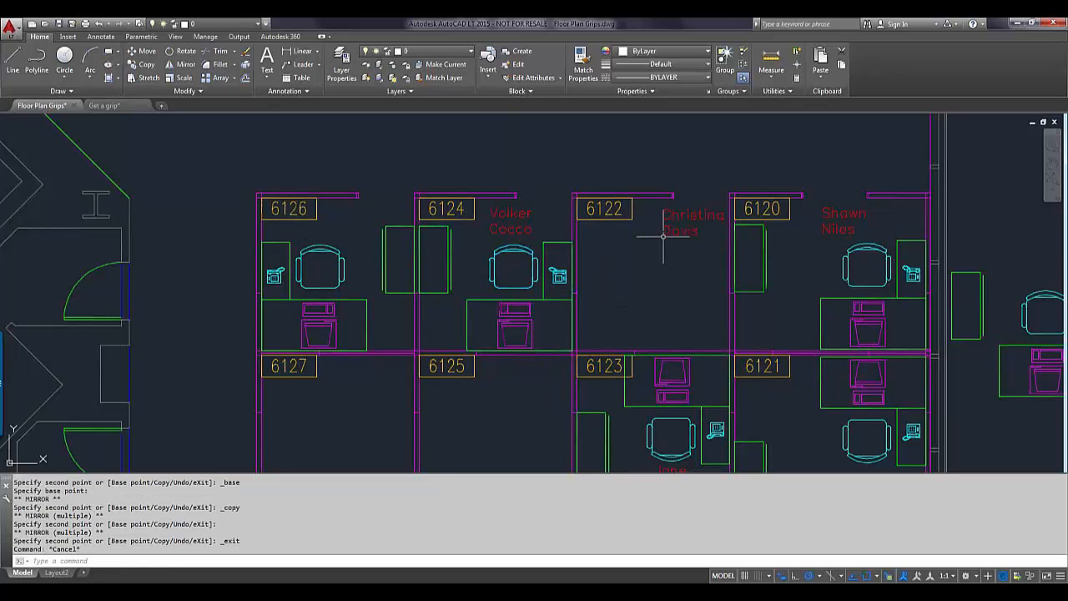
Step: Select and deselect the mirrored chair in office 6126, and select the desk and the cabinet there
{"action": "left_click", "coordinate": [340, 256]}
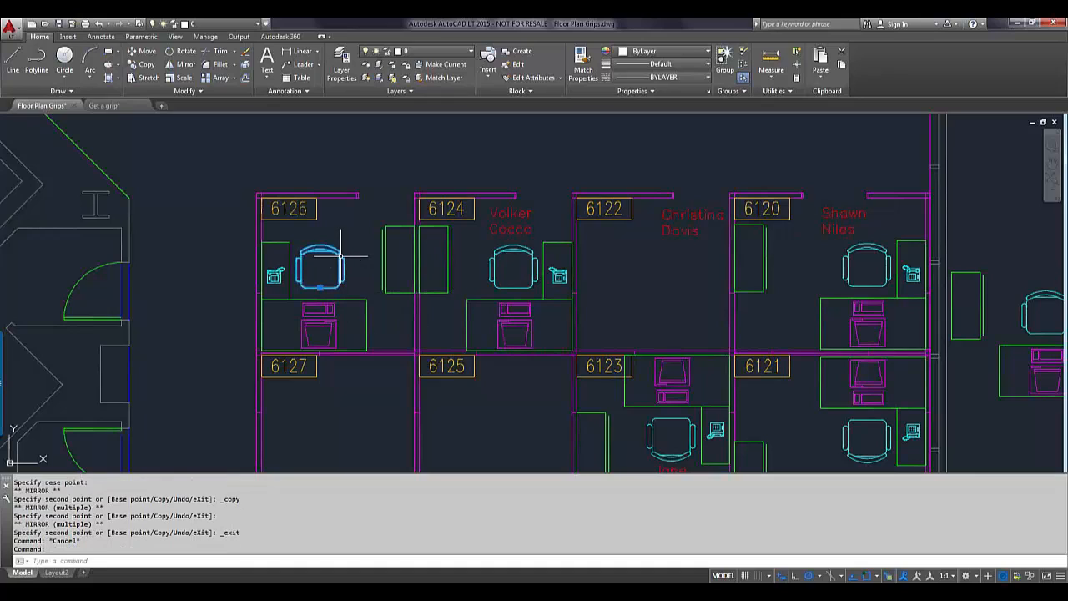
{"action": "key", "text": "Escape"}
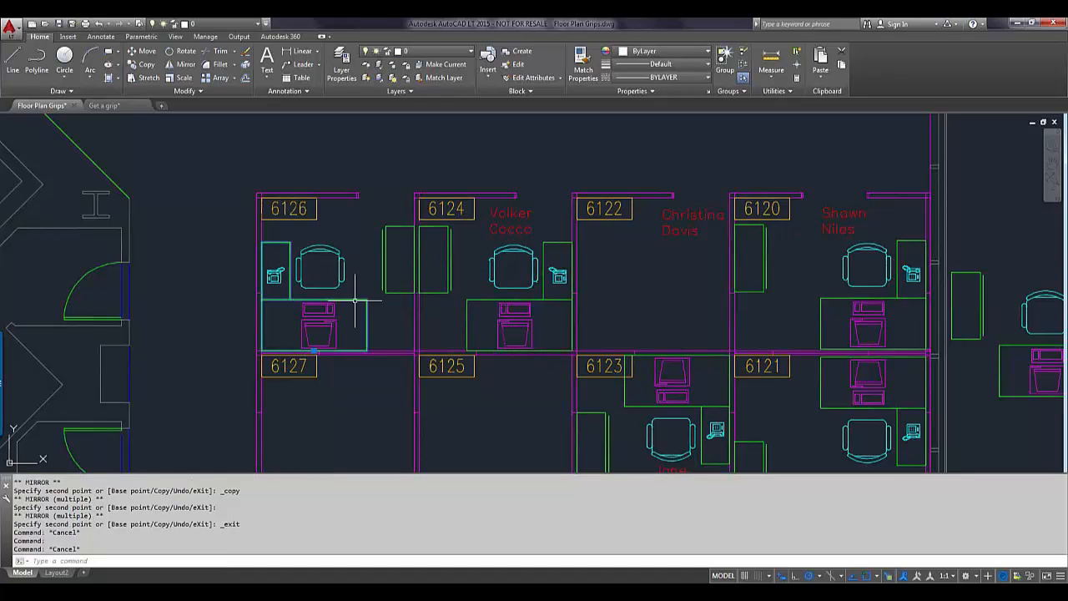
{"action": "left_click", "coordinate": [355, 301]}
{"action": "left_click", "coordinate": [375, 298]}
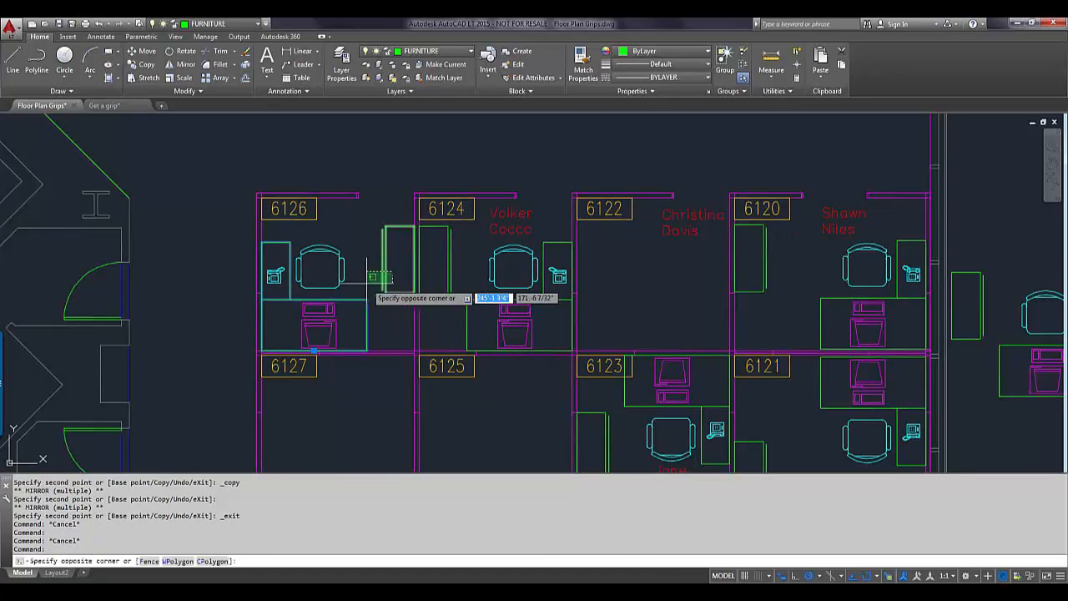
{"action": "left_click", "coordinate": [387, 317]}
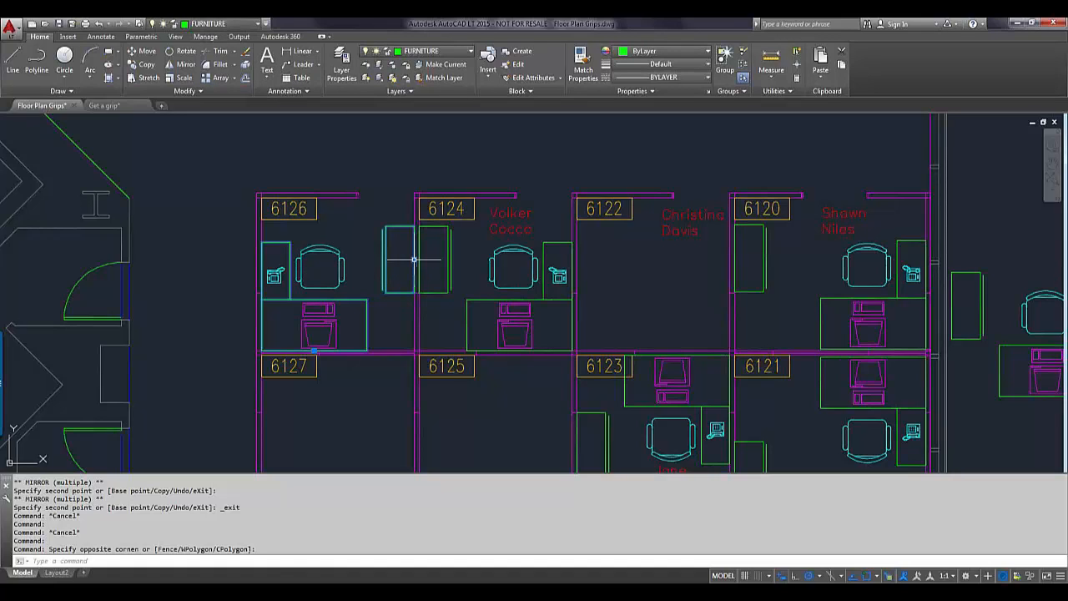
Step: Lock the FURNITURE layer while the desk and cabinet are selected
{"action": "left_click", "coordinate": [257, 24]}
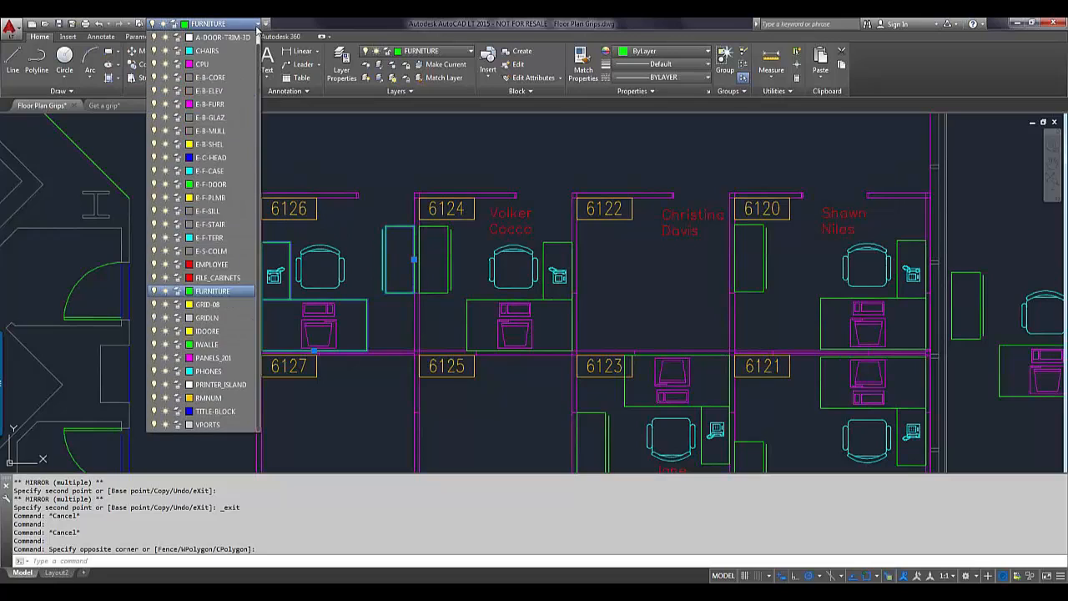
{"action": "left_click", "coordinate": [176, 292]}
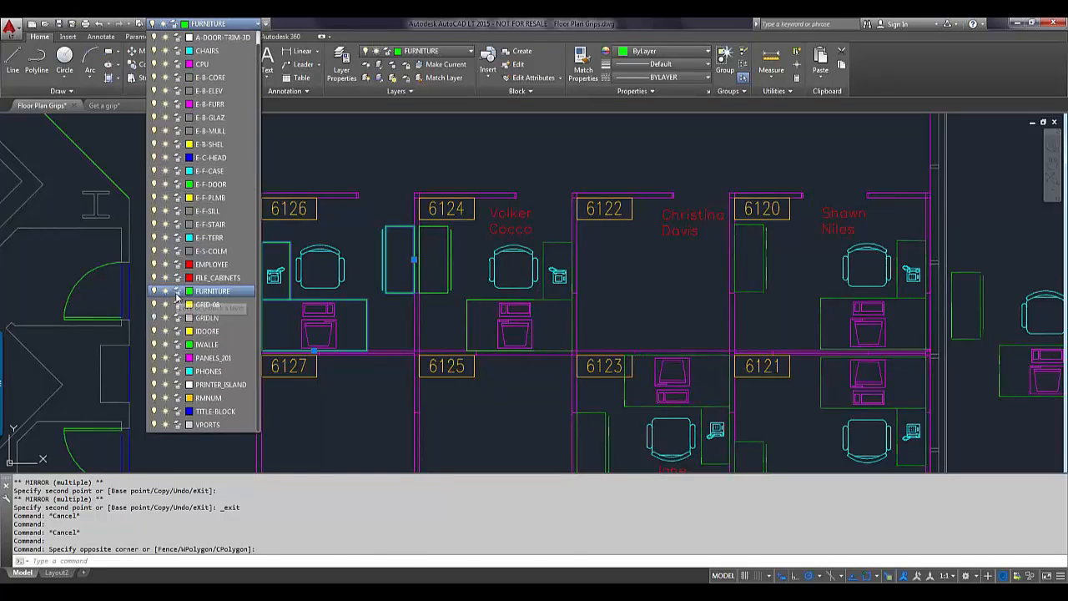
{"action": "left_click", "coordinate": [387, 171]}
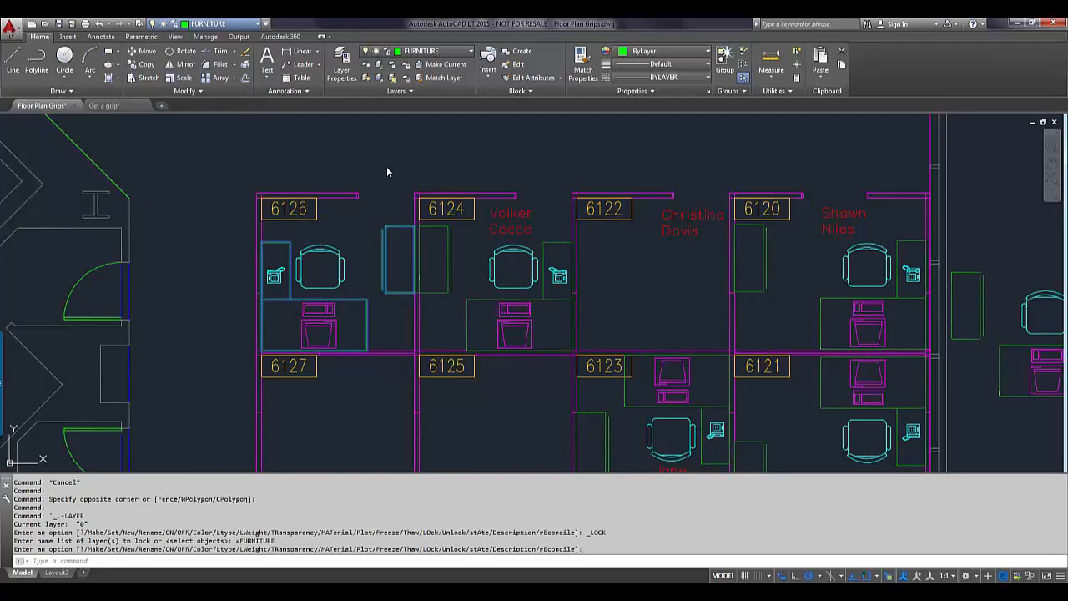
Step: Try a crossing selection across office 6126's furniture, clear it, and select only the cabinet and desk on the locked layer
{"action": "left_click", "coordinate": [394, 242]}
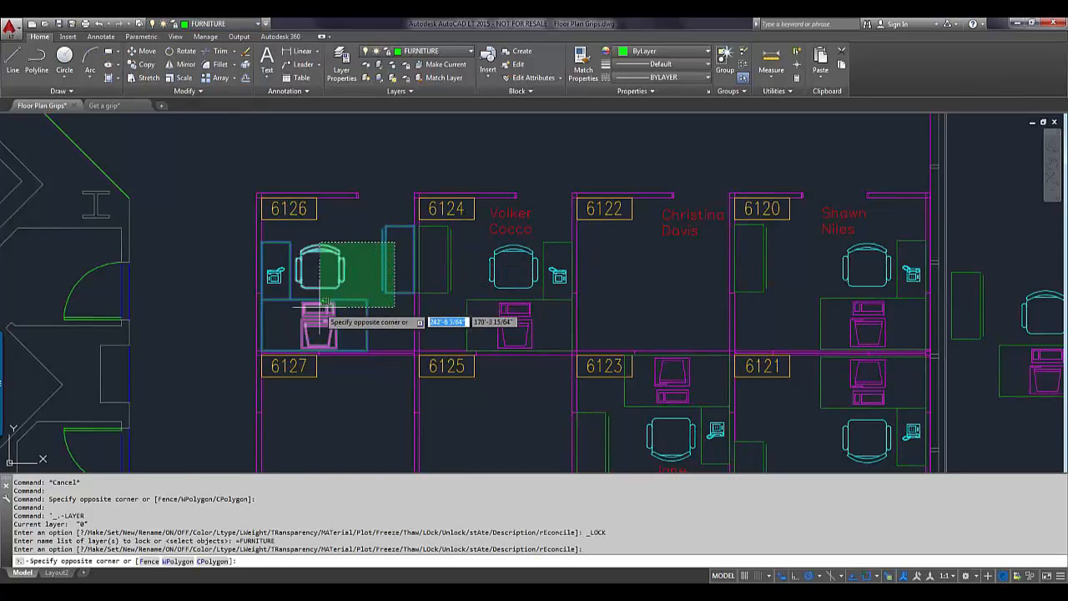
{"action": "key", "text": "Escape"}
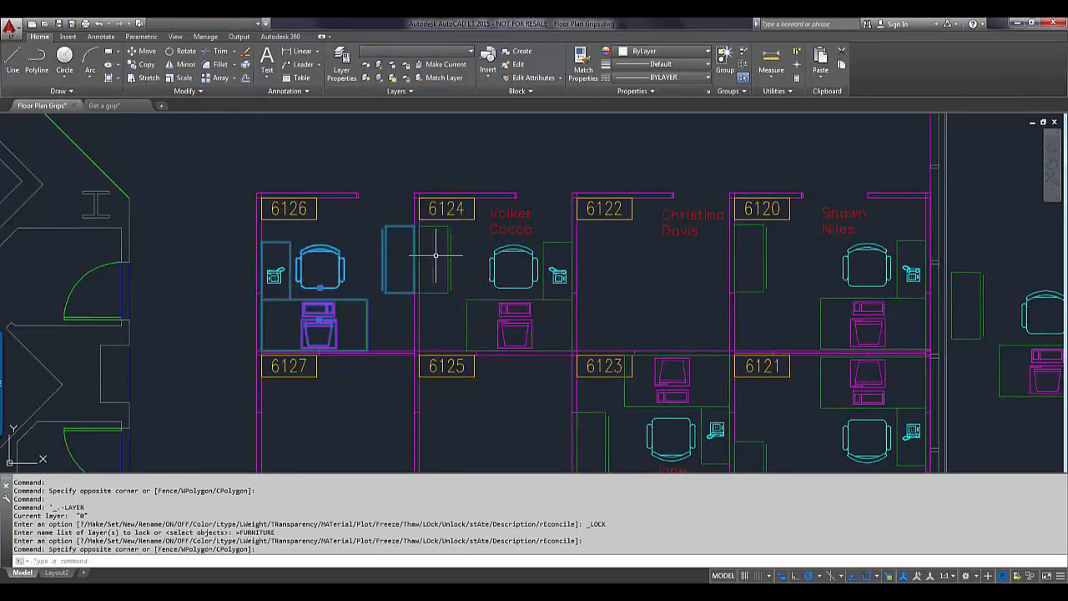
{"action": "left_click", "coordinate": [395, 257]}
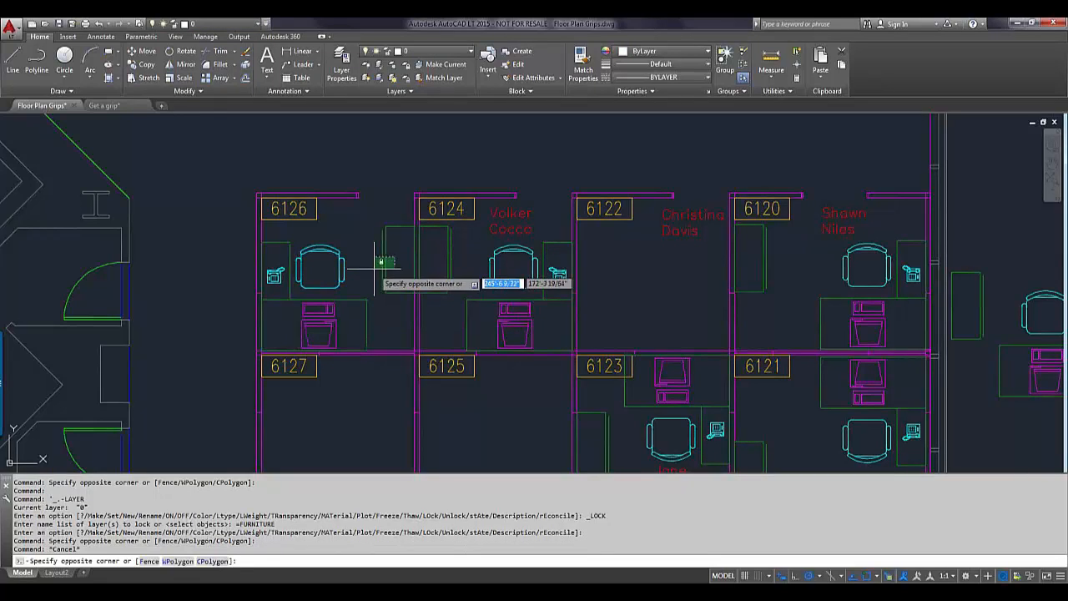
{"action": "left_click", "coordinate": [374, 266]}
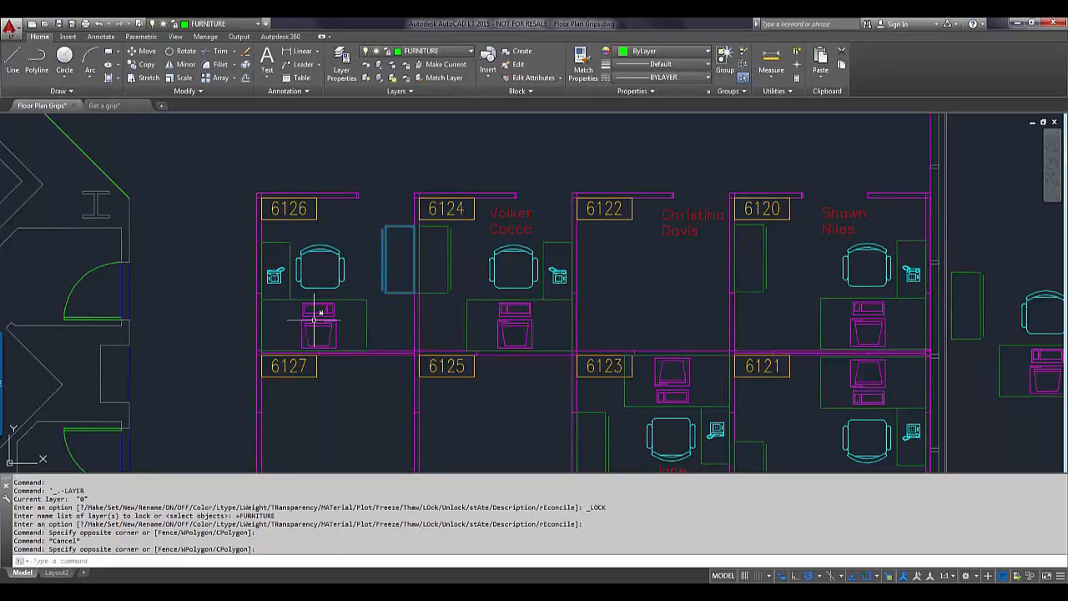
{"action": "left_click", "coordinate": [390, 305]}
{"action": "left_click", "coordinate": [370, 321]}
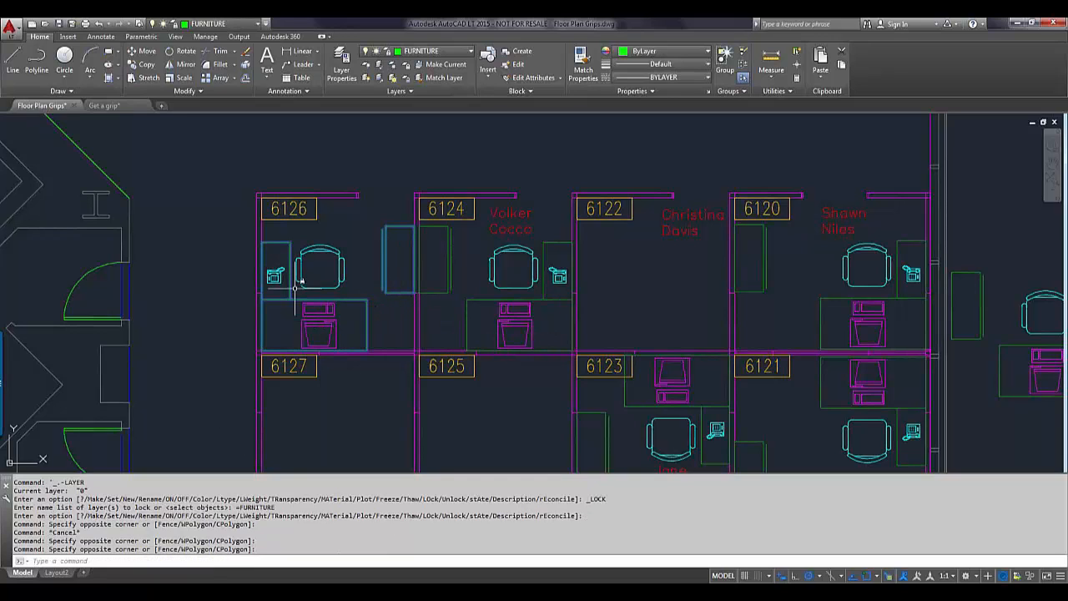
Step: Add the locked cabinet in office 6124 to the selection with a small crossing window
{"action": "scroll", "coordinate": [358, 304], "scroll_direction": "up", "scroll_amount": 2}
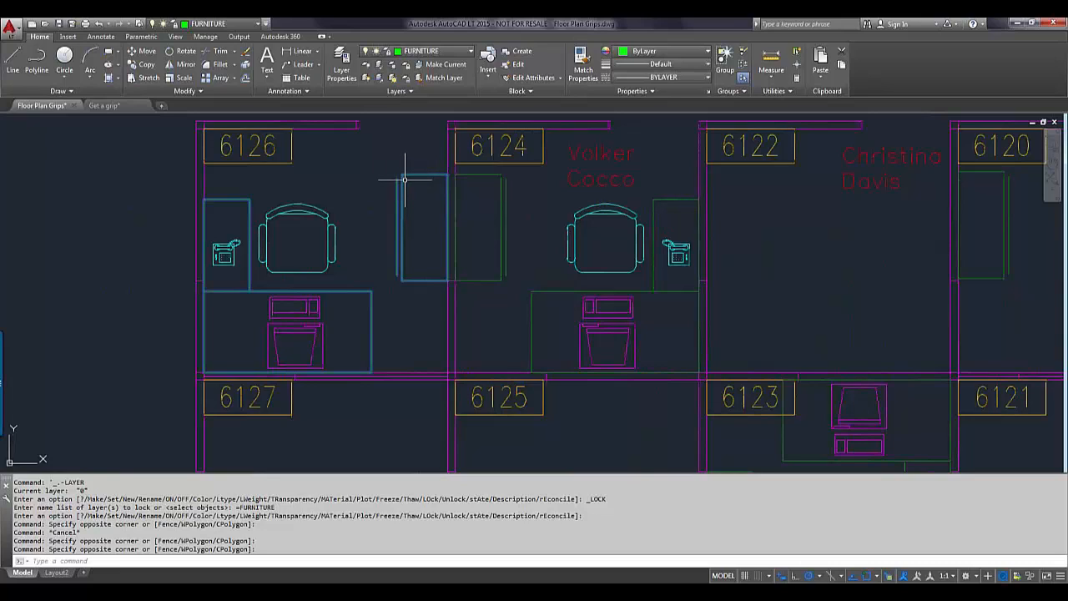
{"action": "left_click", "coordinate": [510, 210]}
{"action": "left_click", "coordinate": [495, 214]}
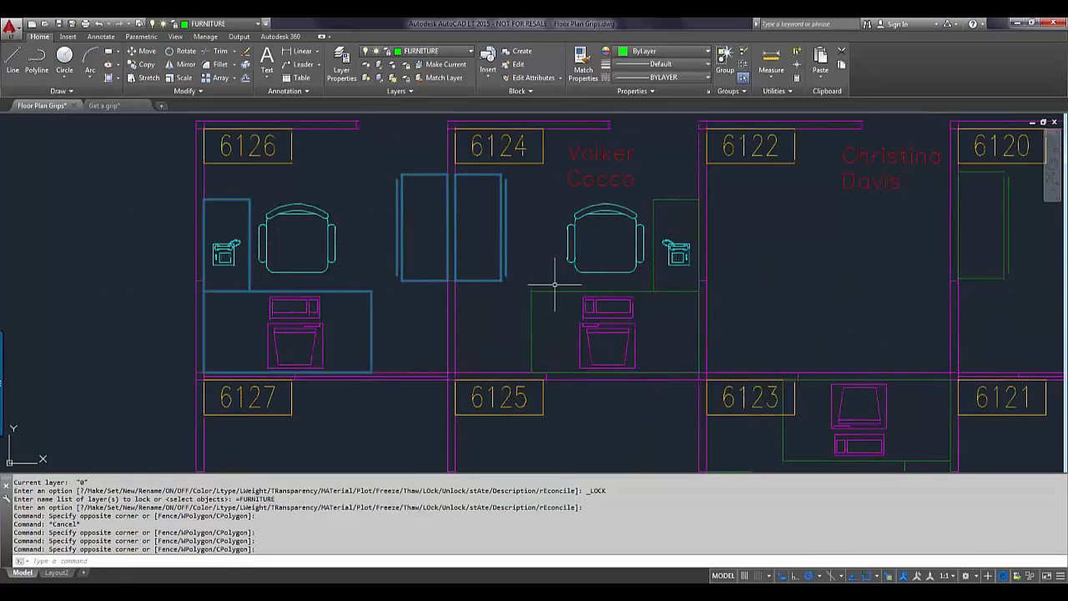
Step: Add the desk in office 6124 to the selection of locked furniture with a small crossing window
{"action": "left_click", "coordinate": [555, 285]}
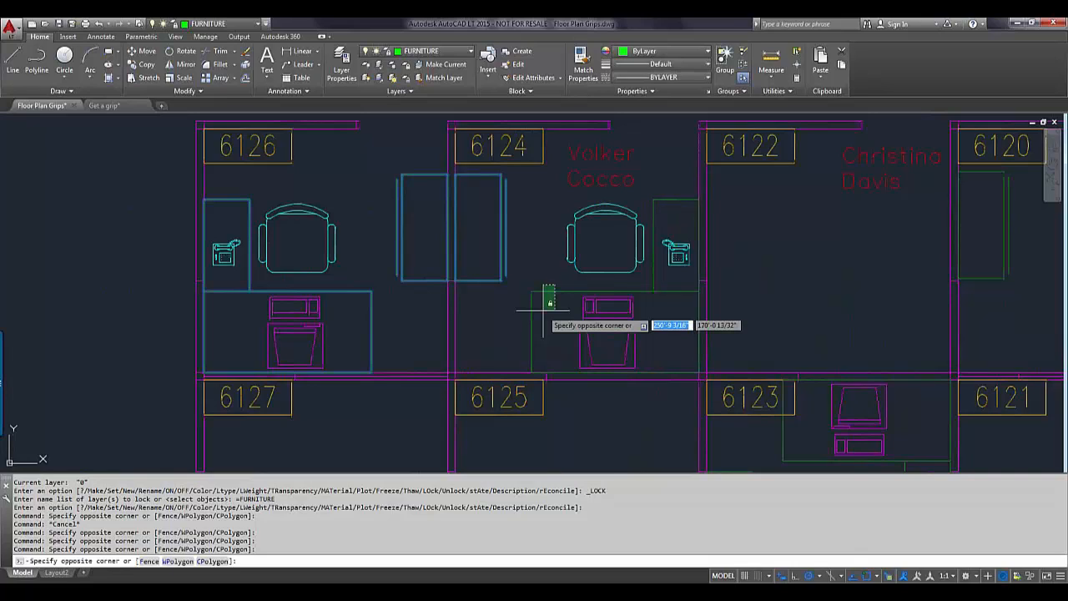
{"action": "left_click", "coordinate": [544, 307]}
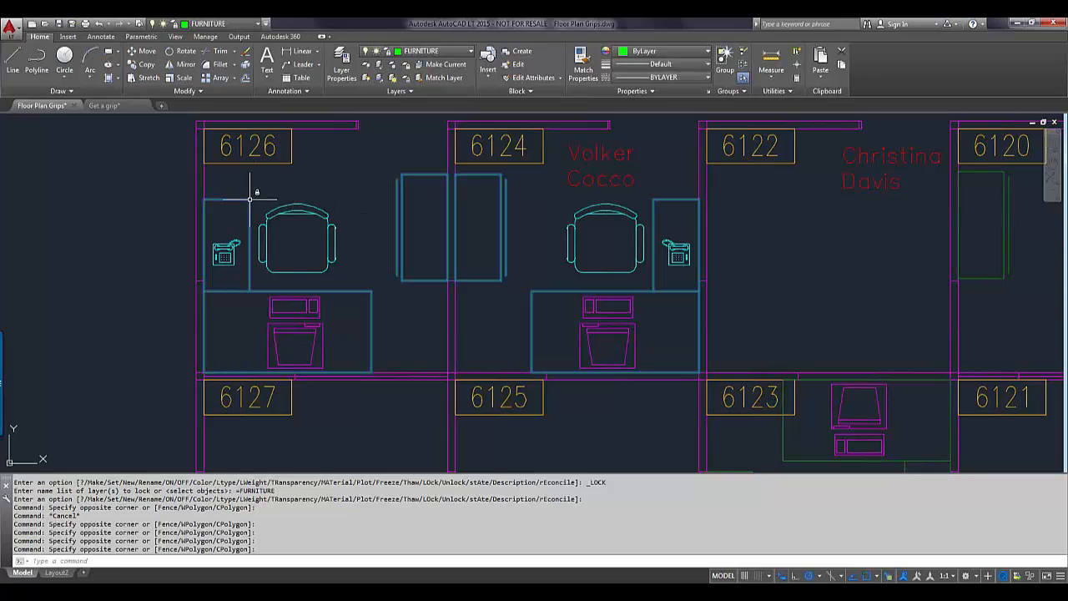
{"action": "mouse_move", "coordinate": [250, 199]}
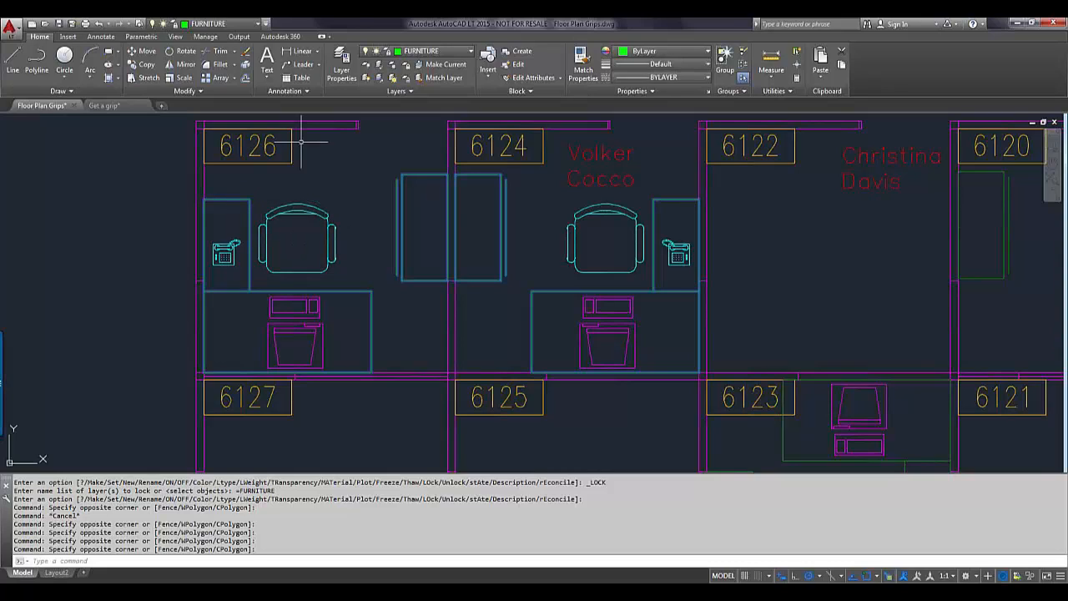
Step: Unlock the FURNITURE layer while the desks and cabinets in offices 6126 and 6124 are selected
{"action": "left_click", "coordinate": [253, 23]}
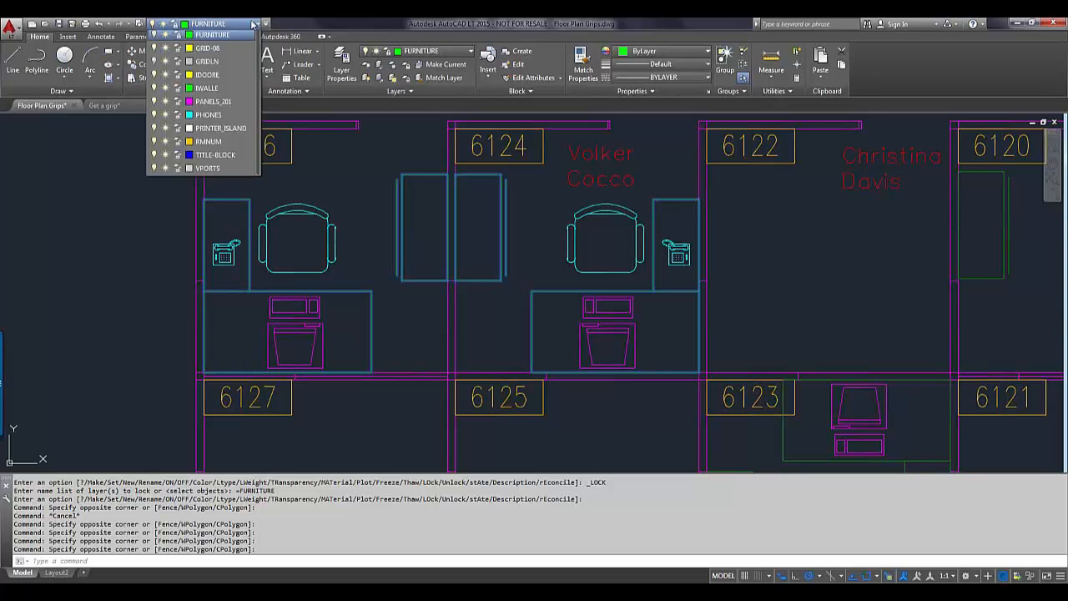
{"action": "left_click", "coordinate": [178, 291]}
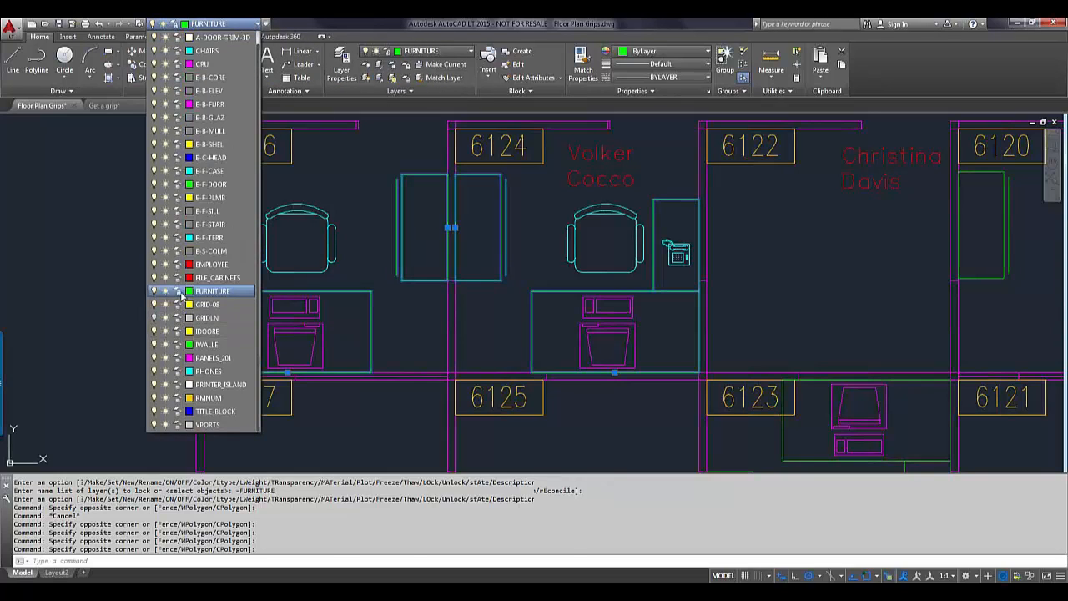
{"action": "left_click", "coordinate": [492, 299]}
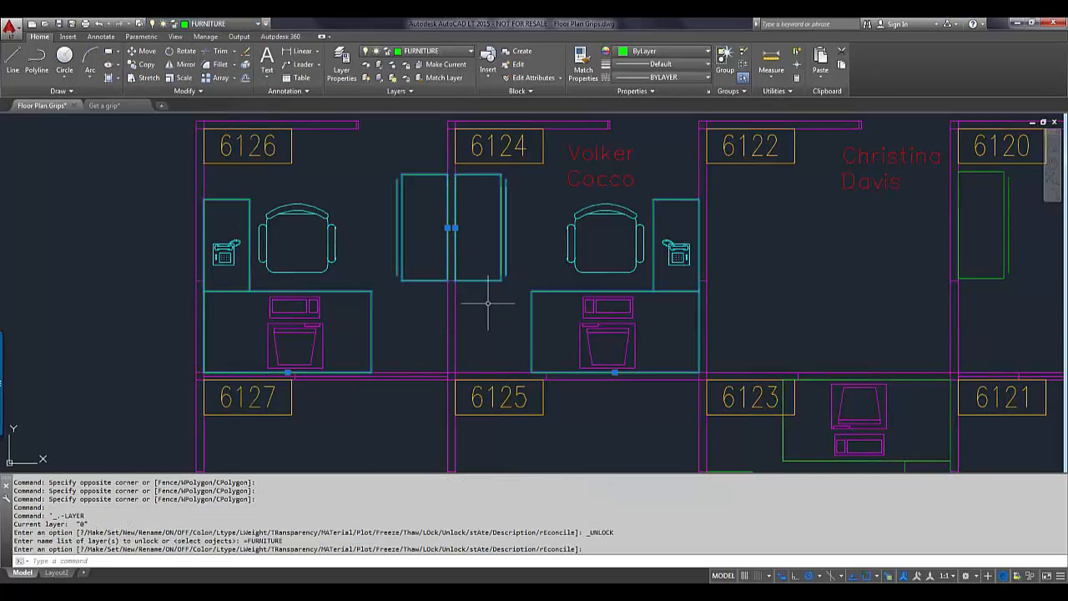
Step: Insert the Tag - Imperial sample block from the tool palettes in the empty area outside the building and select it
{"action": "scroll", "coordinate": [489, 303], "scroll_direction": "down", "scroll_amount": 2}
{"action": "scroll", "coordinate": [488, 304], "scroll_direction": "down", "scroll_amount": 3}
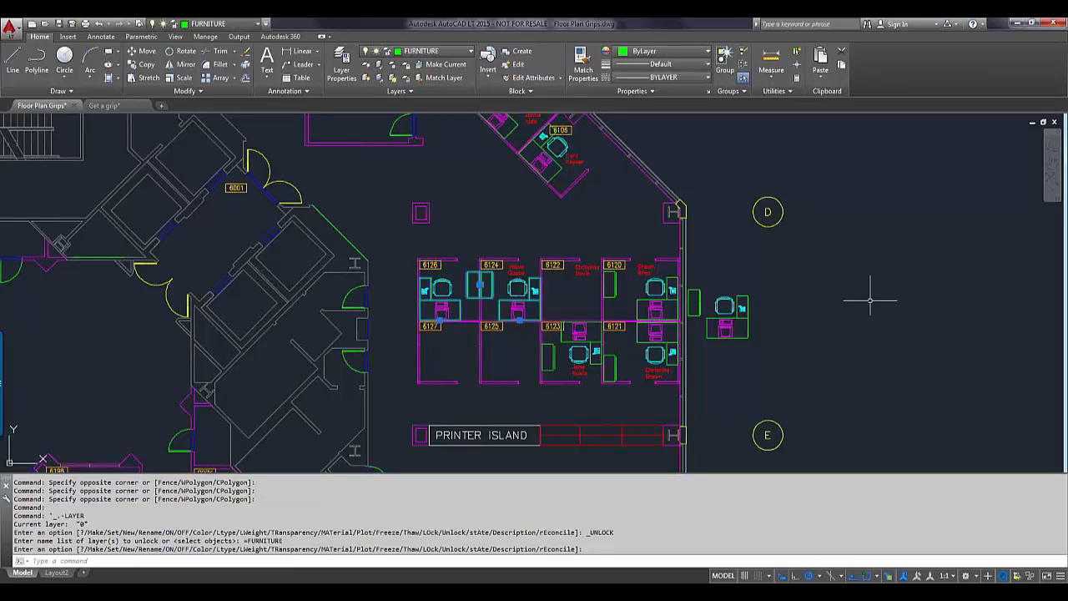
{"action": "key", "text": "ctrl+3"}
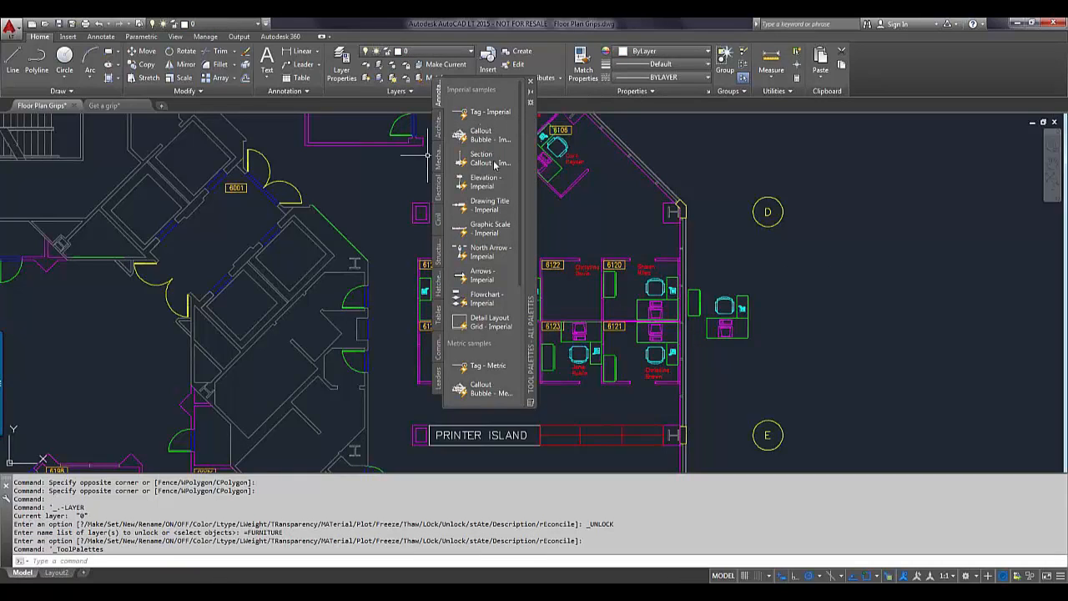
{"action": "left_click", "coordinate": [462, 116]}
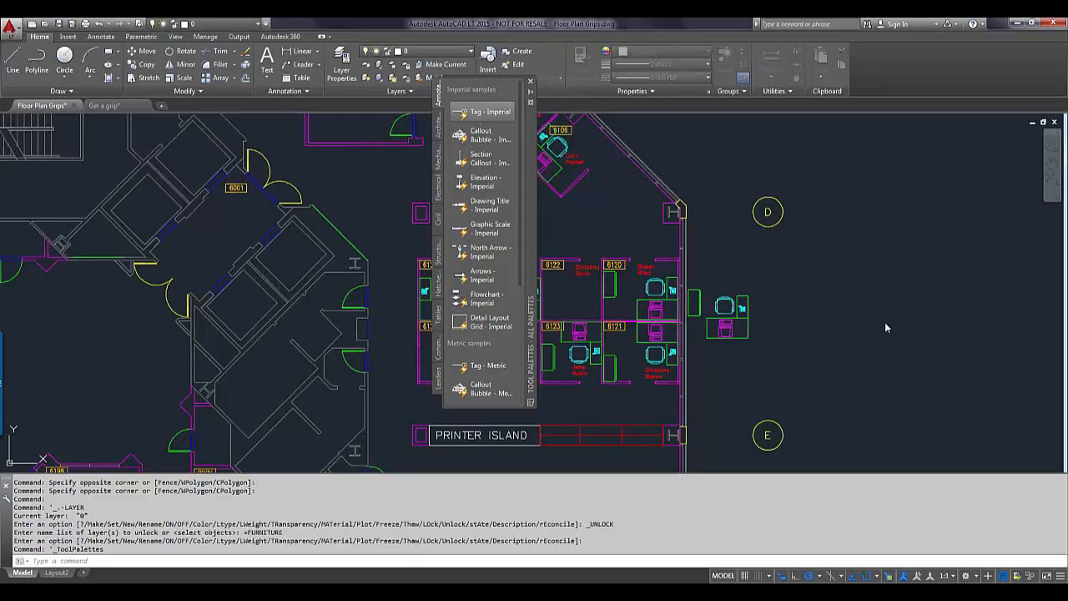
{"action": "left_click", "coordinate": [533, 345]}
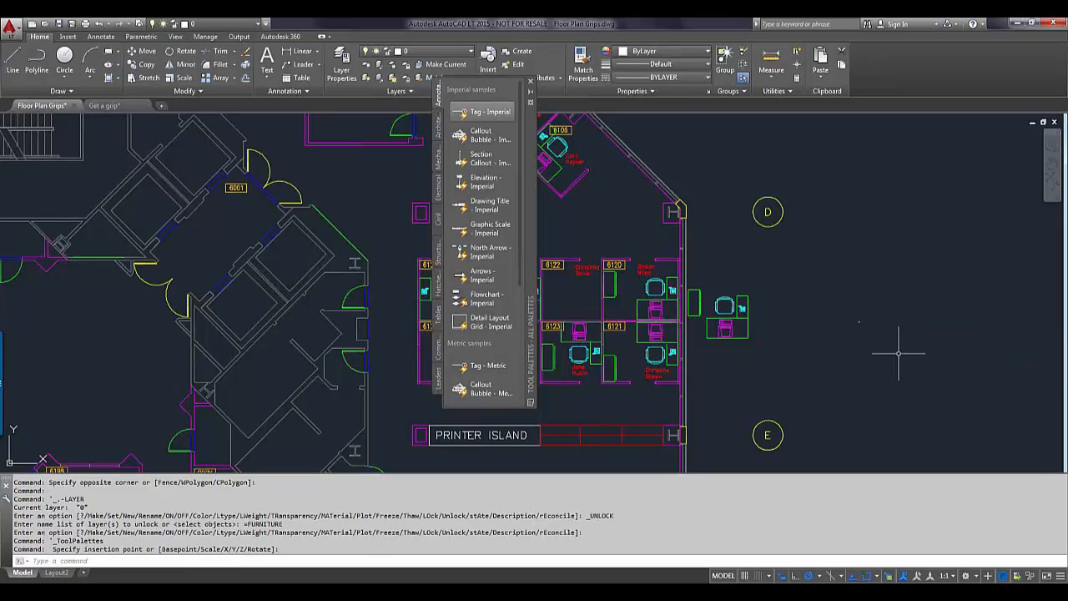
{"action": "scroll", "coordinate": [860, 324], "scroll_direction": "up", "scroll_amount": 2}
{"action": "scroll", "coordinate": [860, 324], "scroll_direction": "up", "scroll_amount": 5}
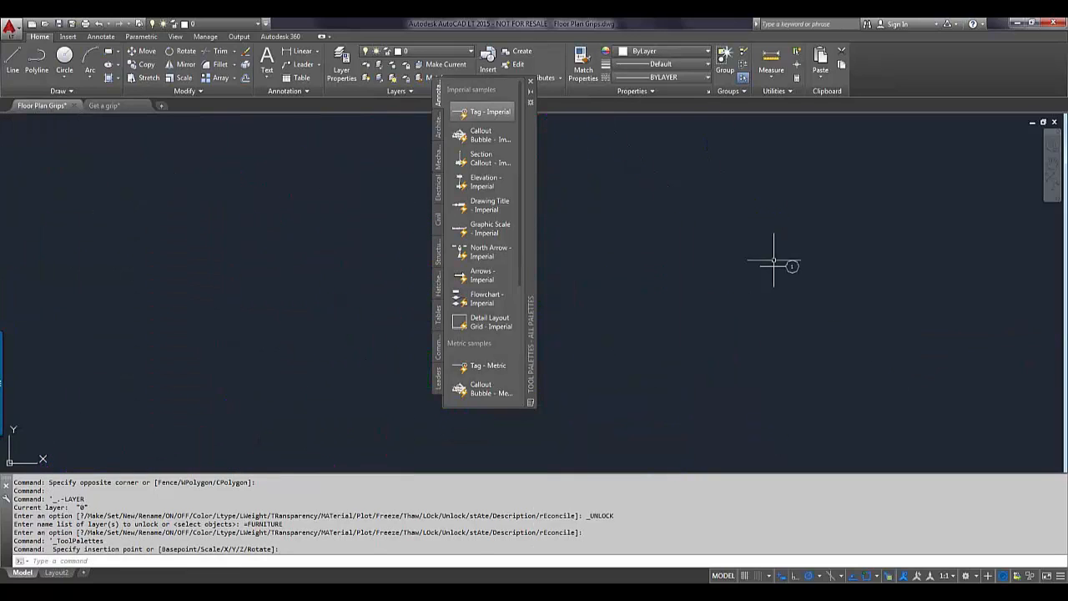
{"action": "left_click", "coordinate": [795, 332]}
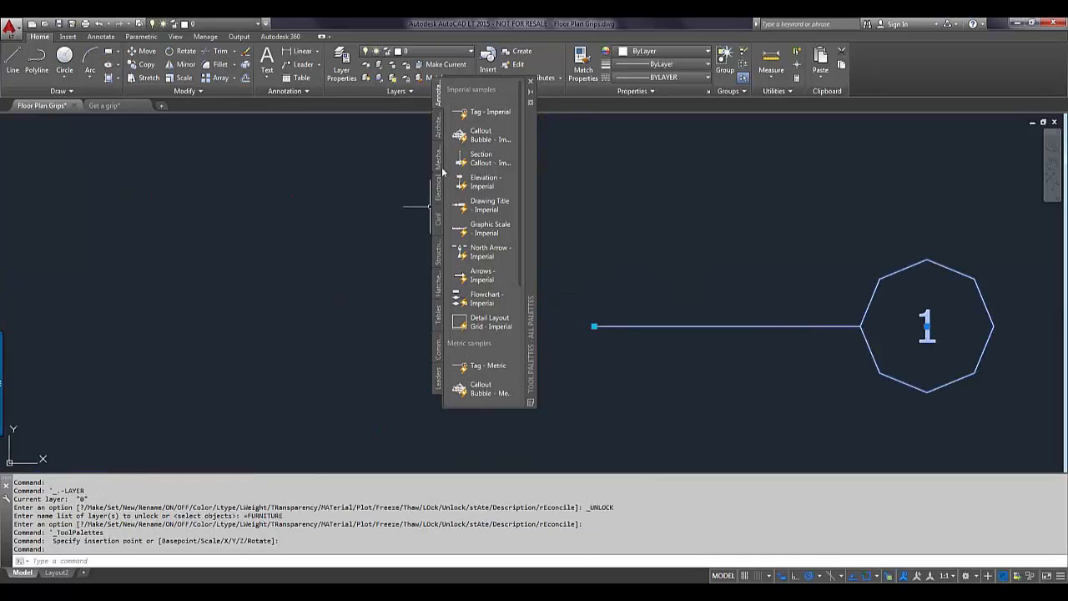
Step: Insert the architectural Door - Imperial sample block from the tool palettes beside the tag
{"action": "left_click", "coordinate": [438, 135]}
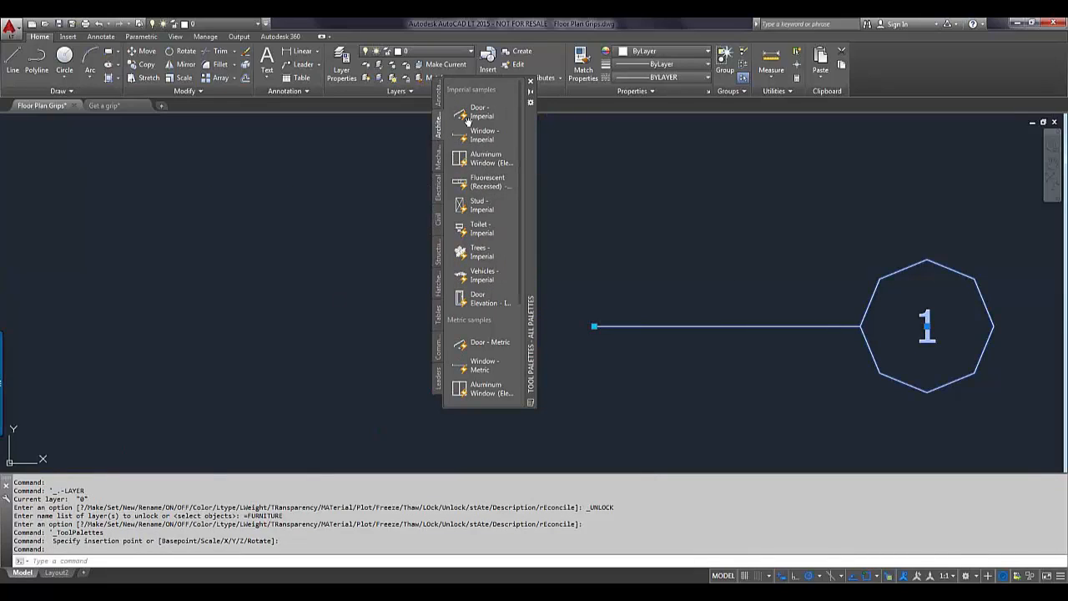
{"action": "left_click", "coordinate": [468, 119]}
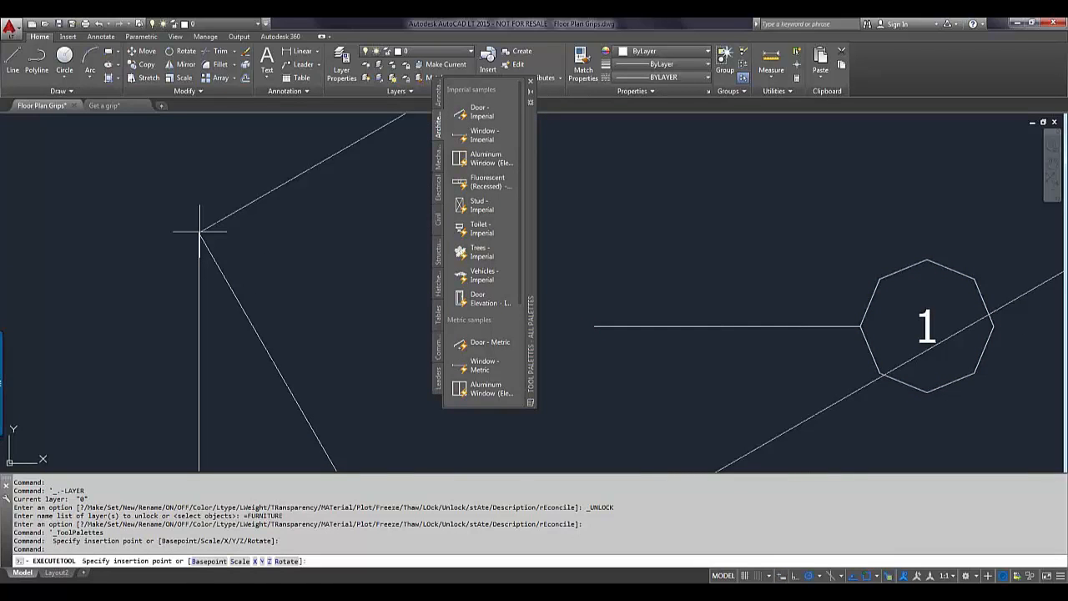
{"action": "left_click", "coordinate": [267, 226]}
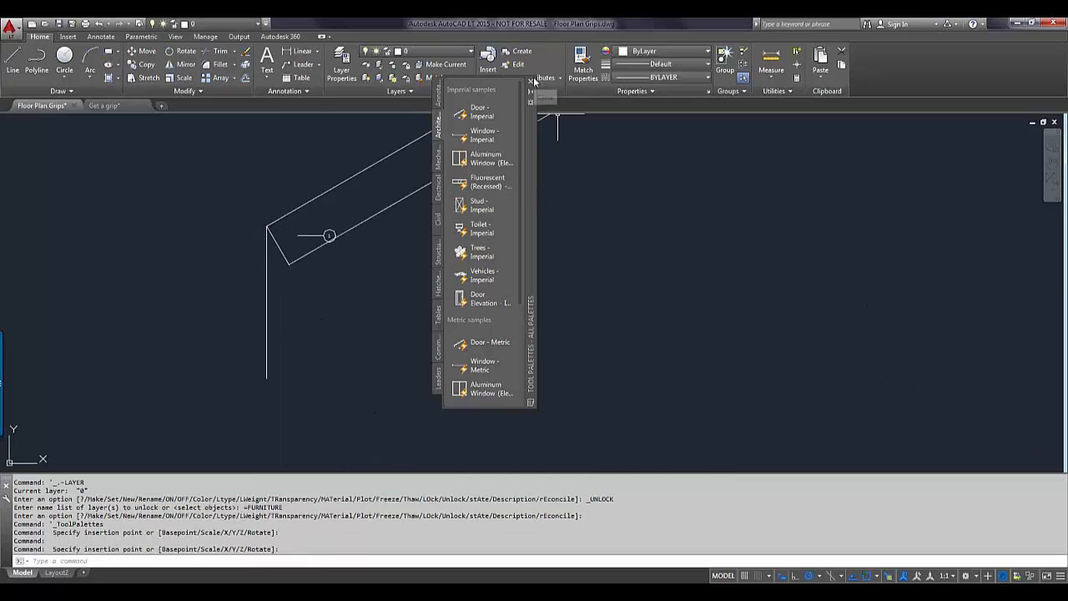
Step: Select the inserted door block with a crossing window and open the list of opening angles from its grip
{"action": "scroll", "coordinate": [508, 195], "scroll_direction": "down", "scroll_amount": 4}
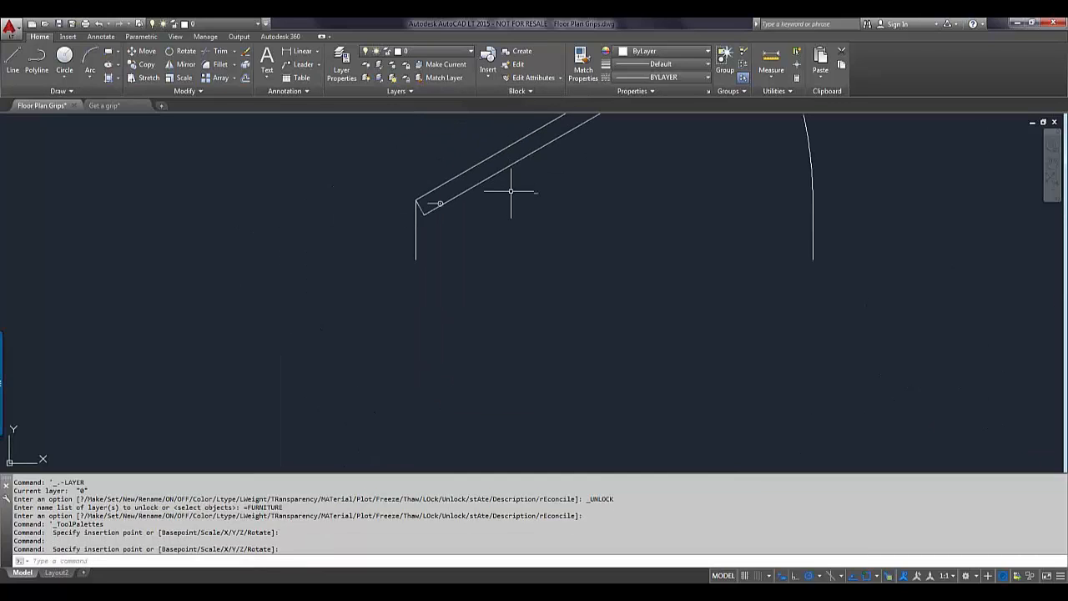
{"action": "middle_click_drag", "start_coordinate": [513, 195], "coordinate": [500, 338]}
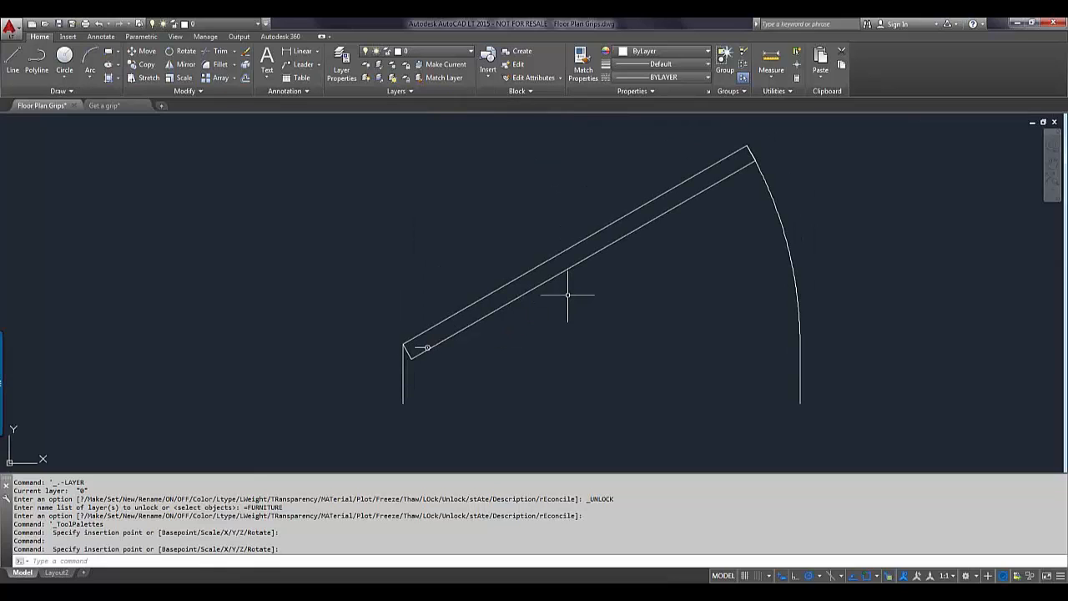
{"action": "left_click", "coordinate": [535, 293]}
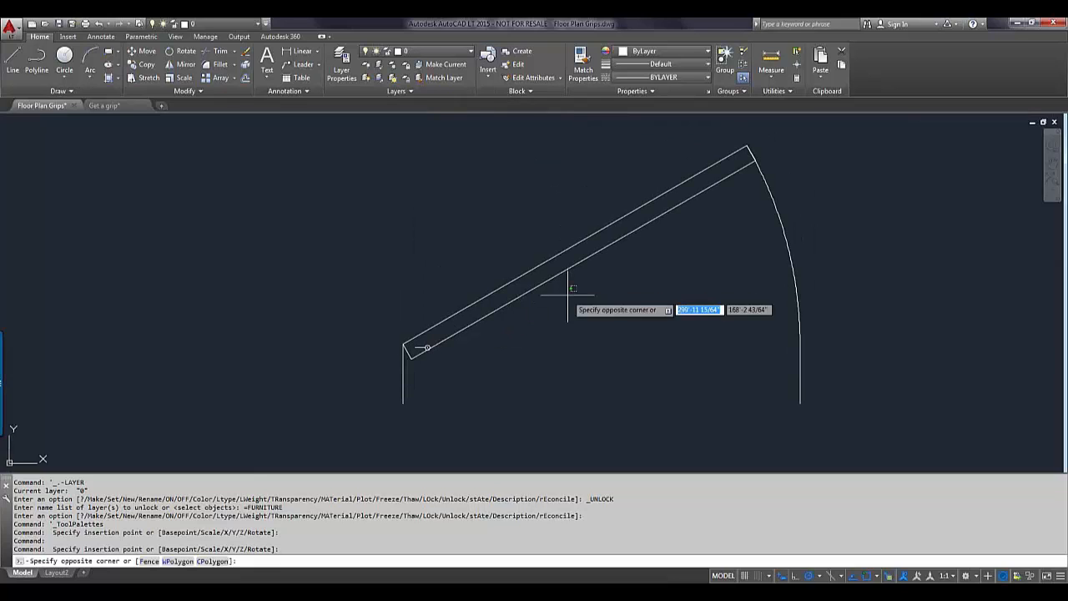
{"action": "left_click", "coordinate": [522, 272]}
{"action": "scroll", "coordinate": [584, 298], "scroll_direction": "down", "scroll_amount": 1}
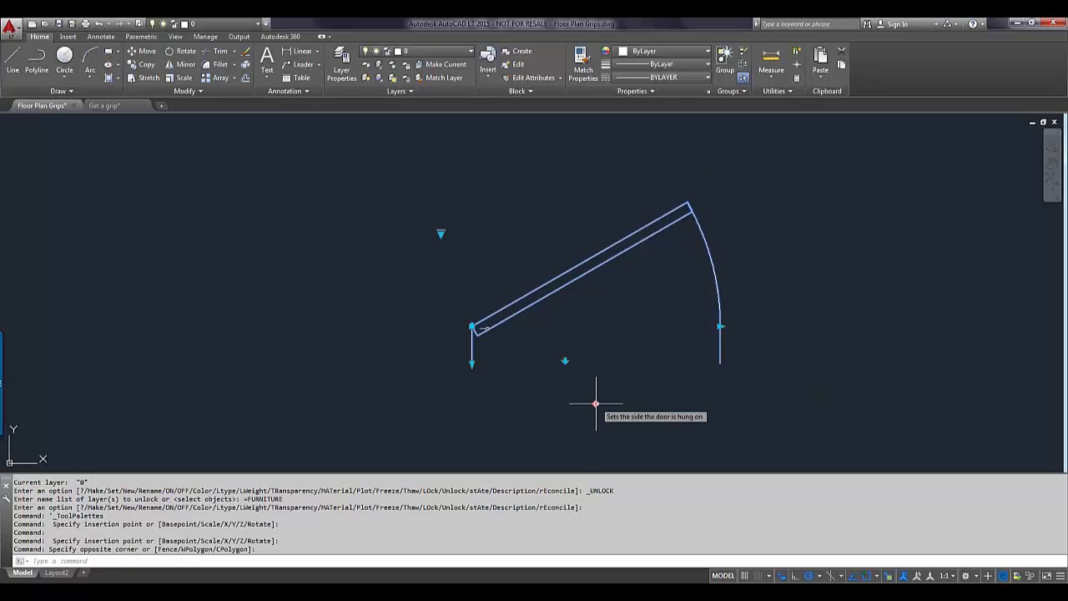
{"action": "left_click", "coordinate": [441, 234]}
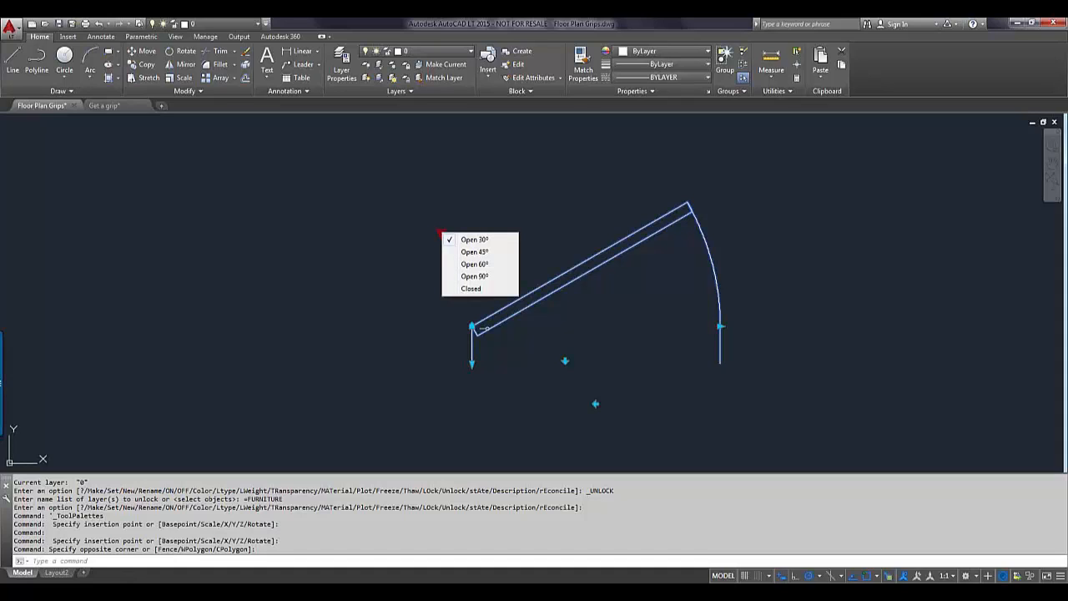
Step: Switch to the PowerPoint slide show and advance to the Additional Resources slide
{"action": "left_click", "coordinate": [275, 593]}
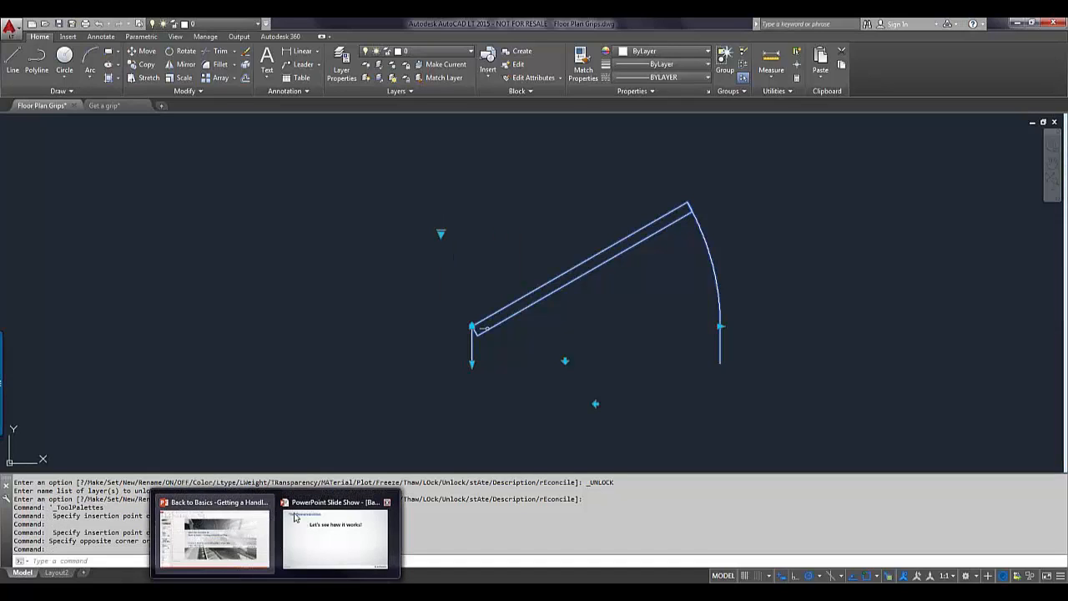
{"action": "left_click", "coordinate": [334, 538]}
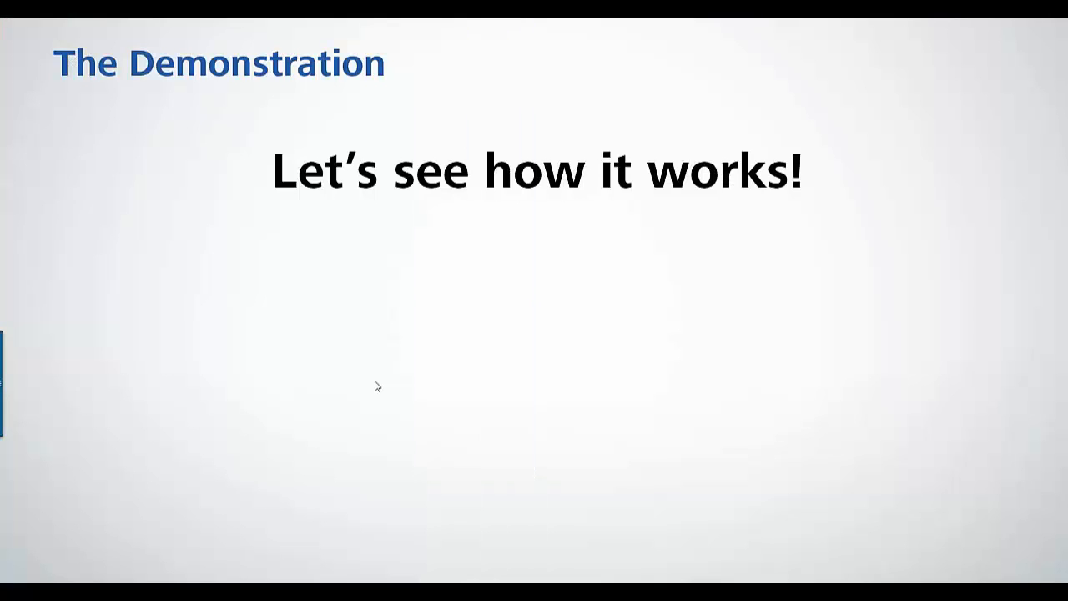
{"action": "left_click", "coordinate": [376, 382]}
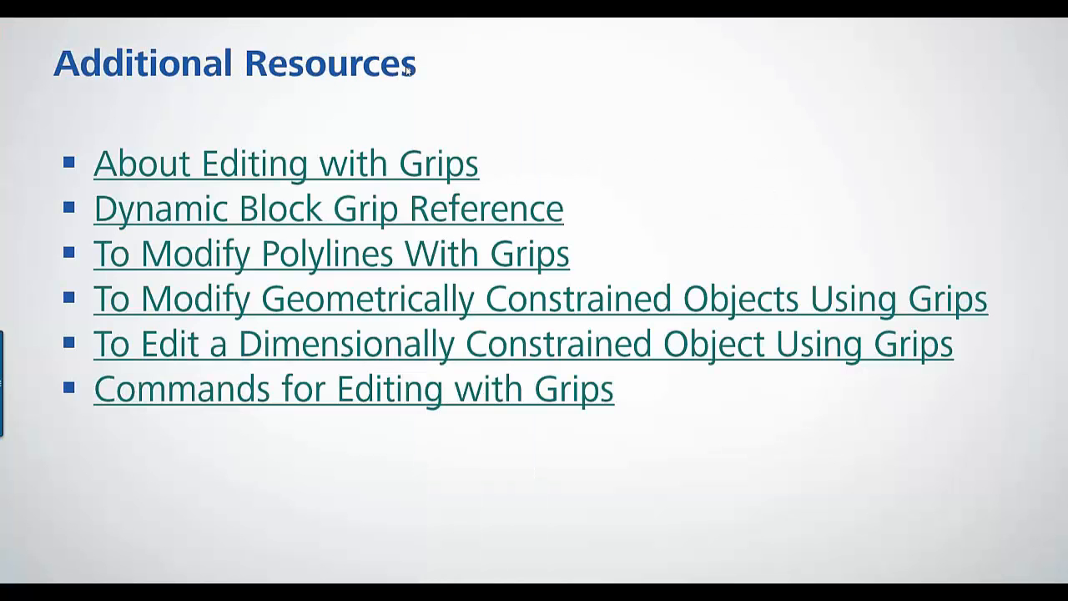
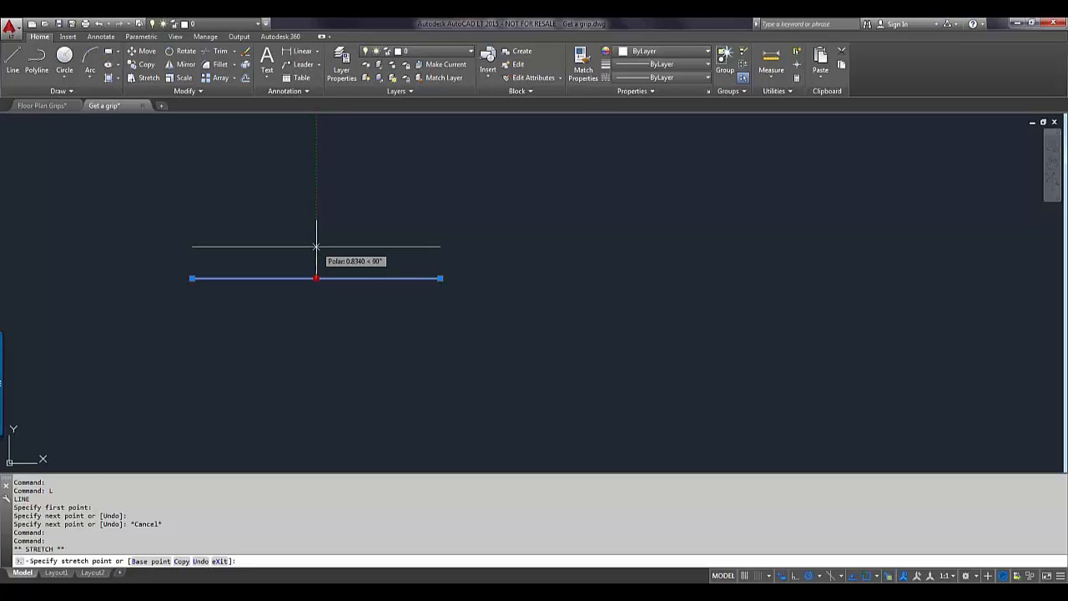
Step: Make four copies of the line above the original by stretching its midpoint grip in multiple mode, spaced about 0.83 units apart
{"action": "left_click", "coordinate": [317, 247], "text": "ctrl"}
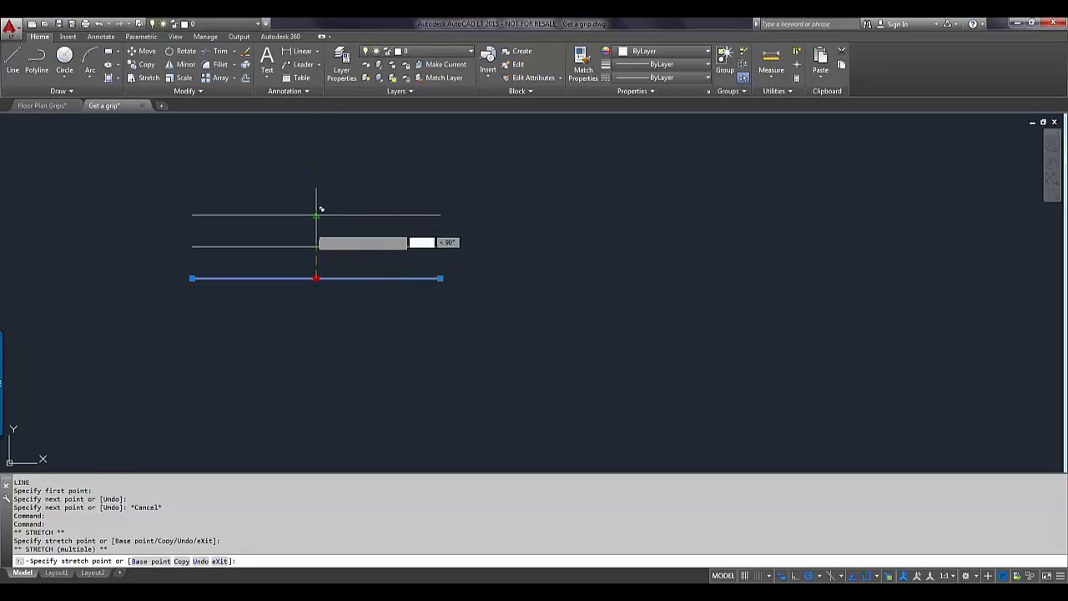
{"action": "left_click", "coordinate": [316, 214]}
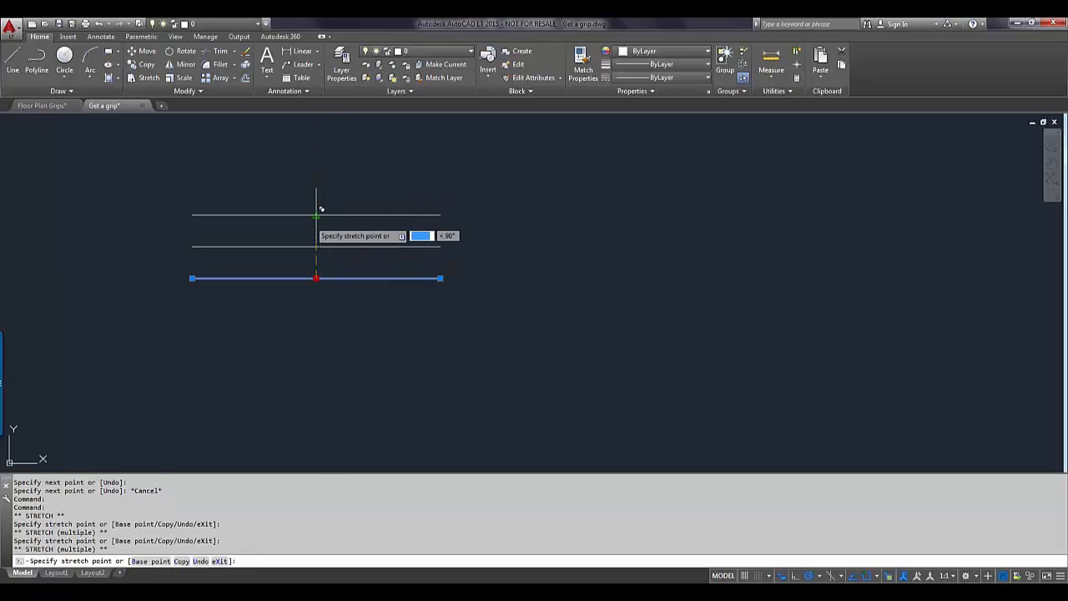
{"action": "left_click", "coordinate": [316, 151]}
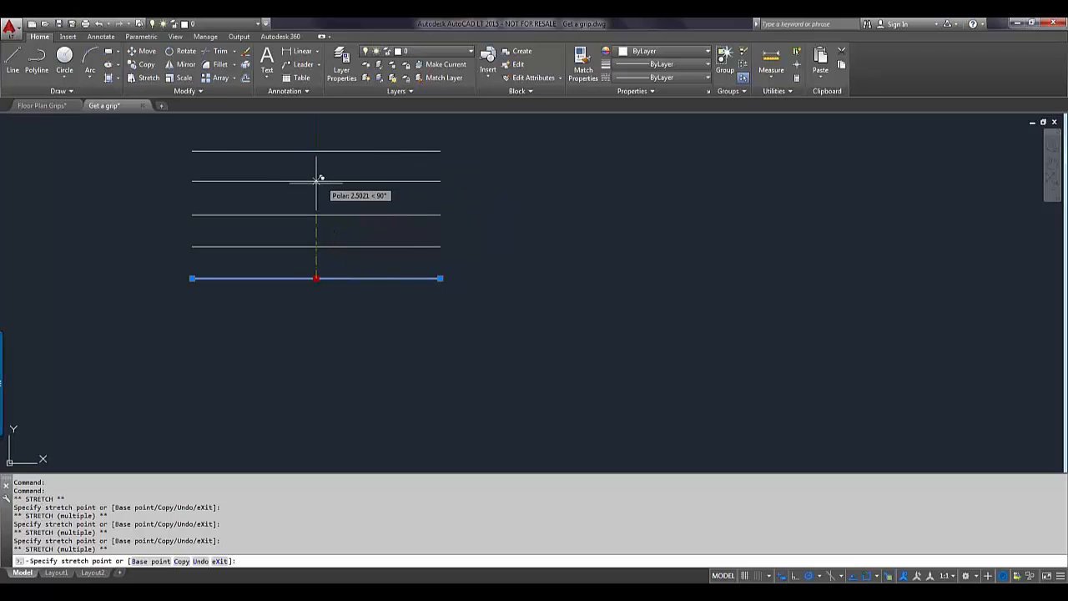
{"action": "left_click", "coordinate": [317, 179]}
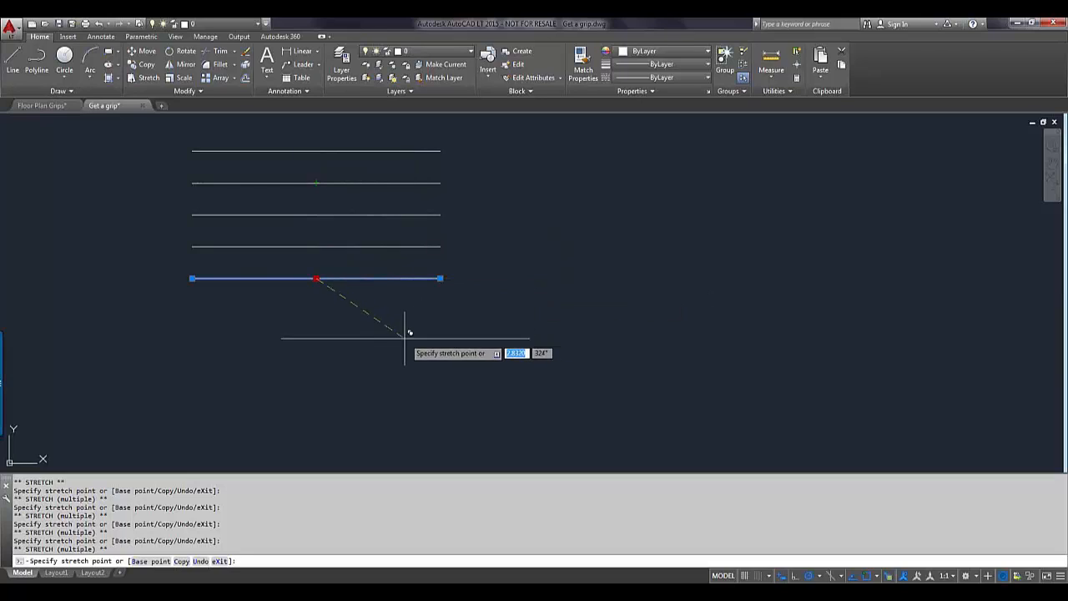
Step: Place three more line copies below the original at the same spacing and end the grip stretch
{"action": "left_click", "coordinate": [318, 307]}
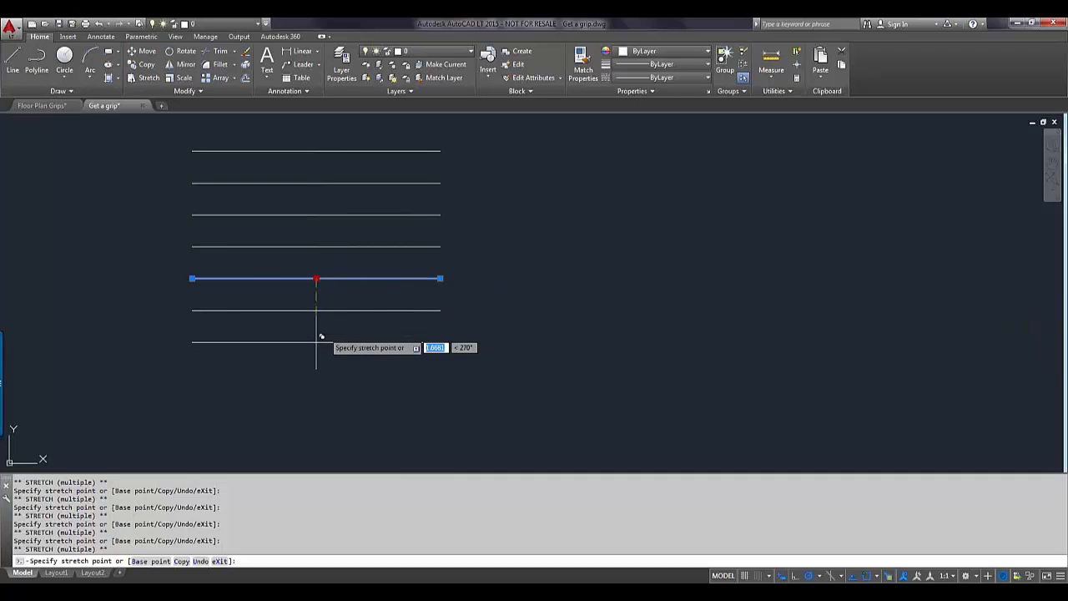
{"action": "left_click", "coordinate": [318, 340]}
{"action": "left_click", "coordinate": [319, 371]}
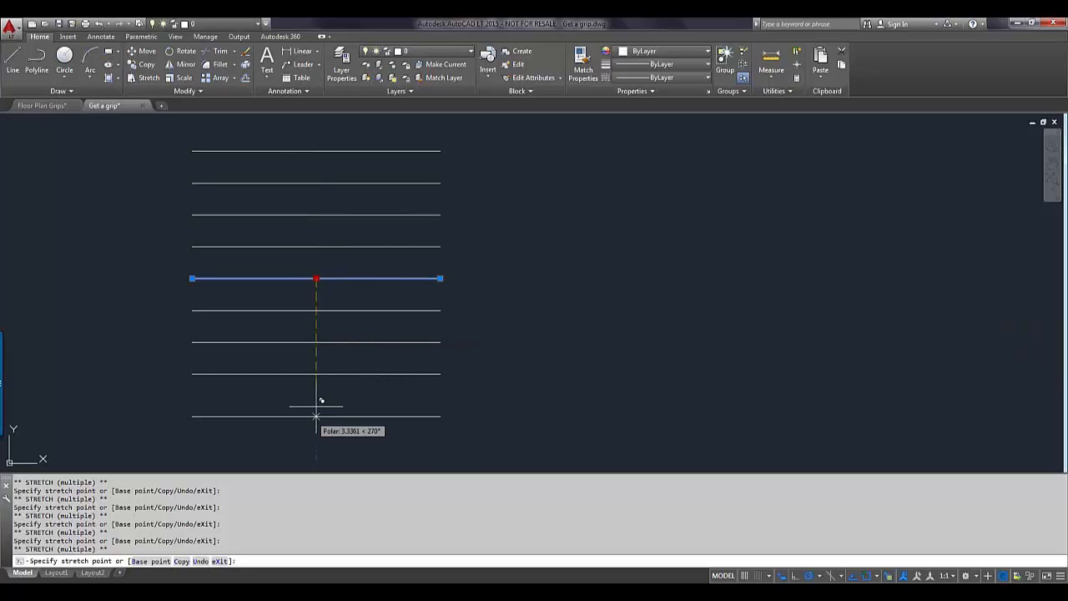
{"action": "key", "text": "Escape"}
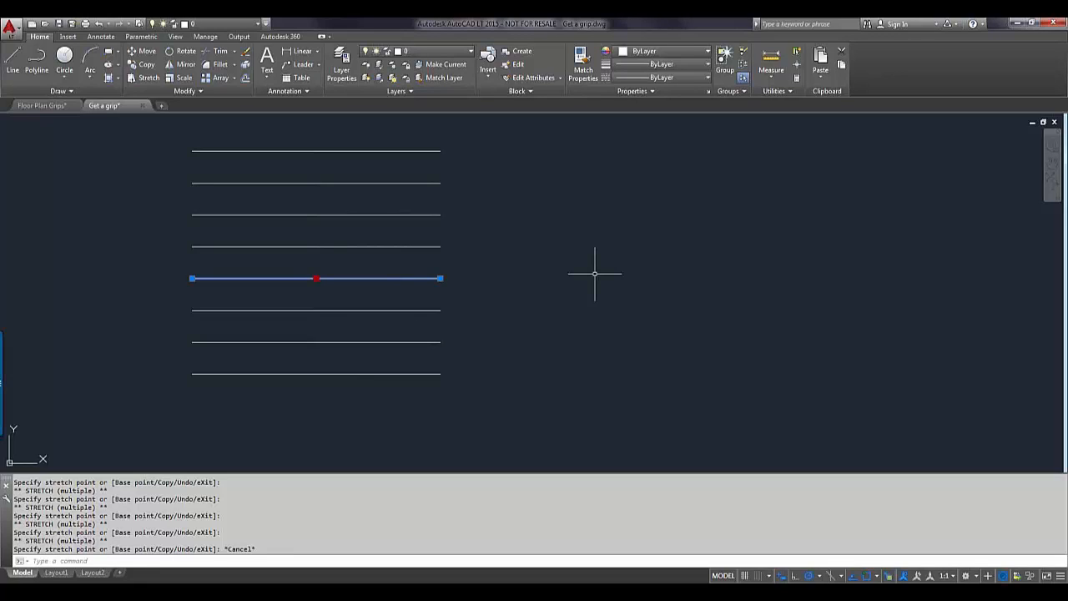
Step: Enable the hidden Add-ins tab in the ribbon and show its contents
{"action": "left_click", "coordinate": [270, 40]}
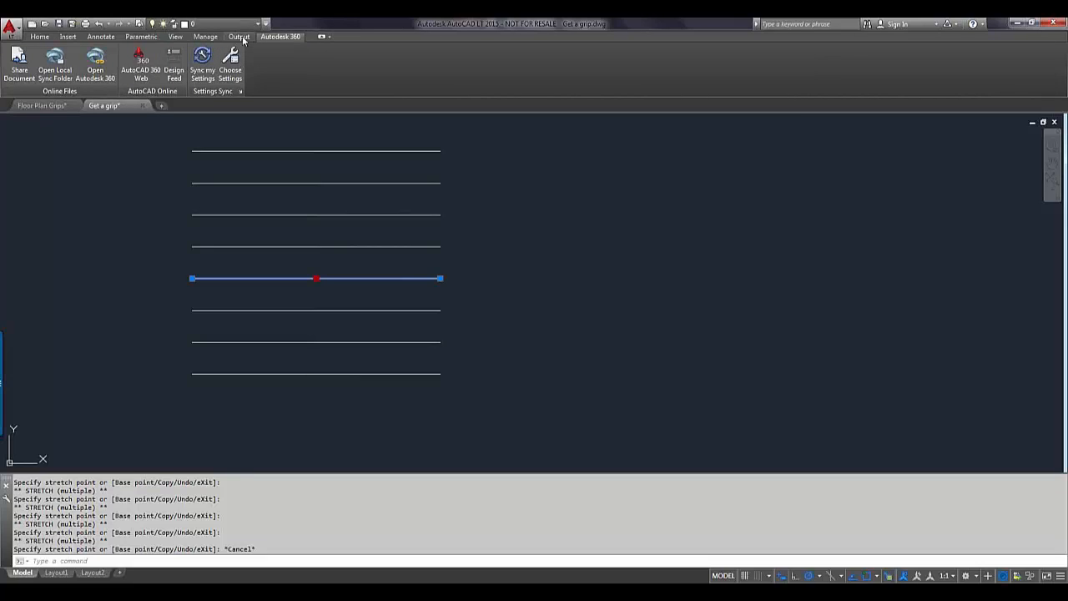
{"action": "left_click", "coordinate": [242, 36]}
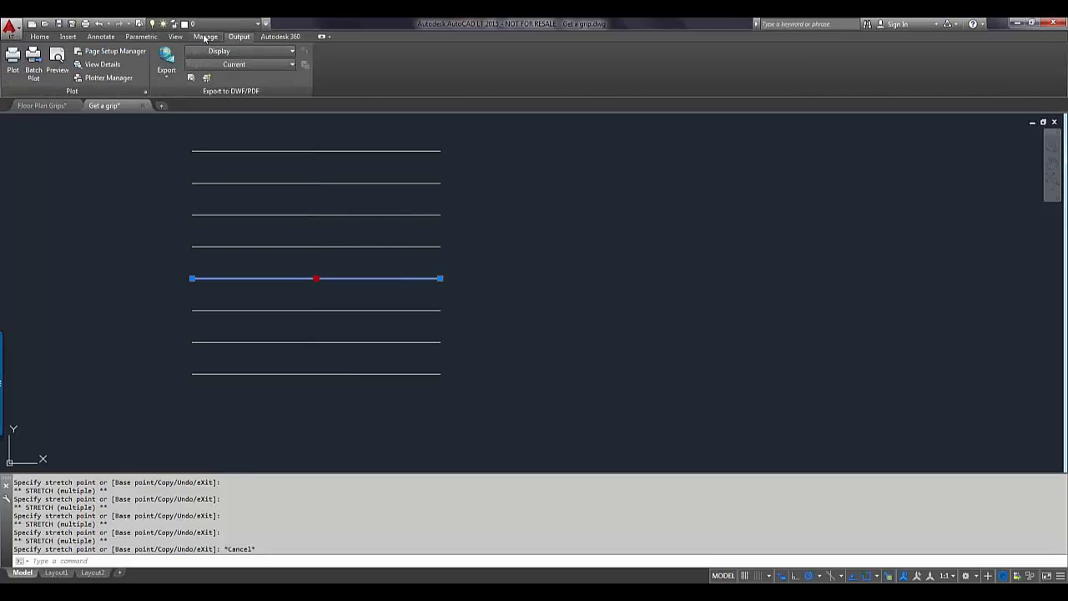
{"action": "left_click", "coordinate": [270, 38]}
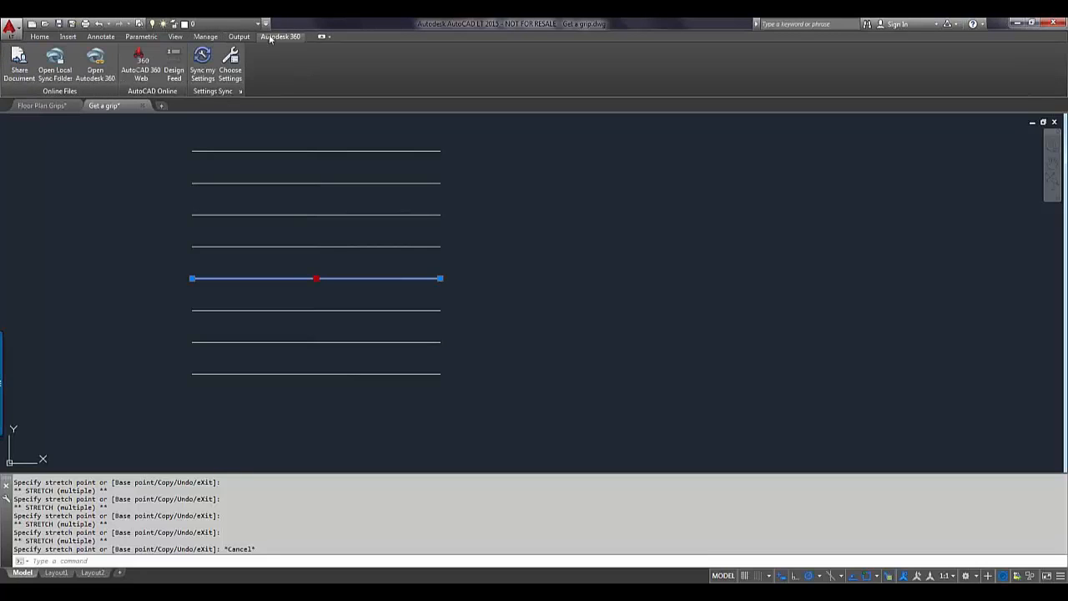
{"action": "right_click", "coordinate": [419, 86]}
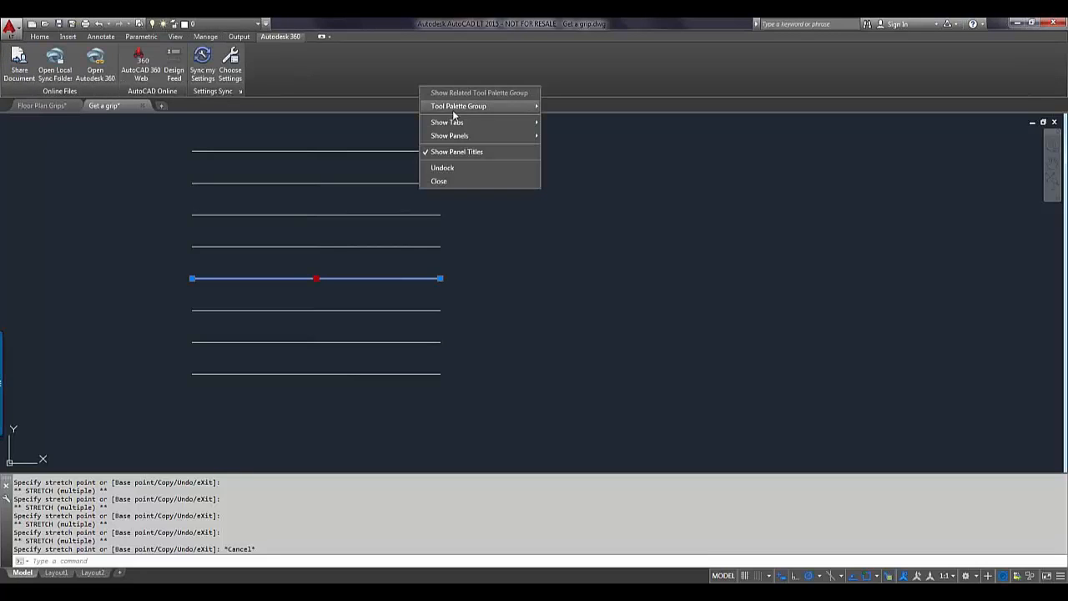
{"action": "mouse_move", "coordinate": [455, 122]}
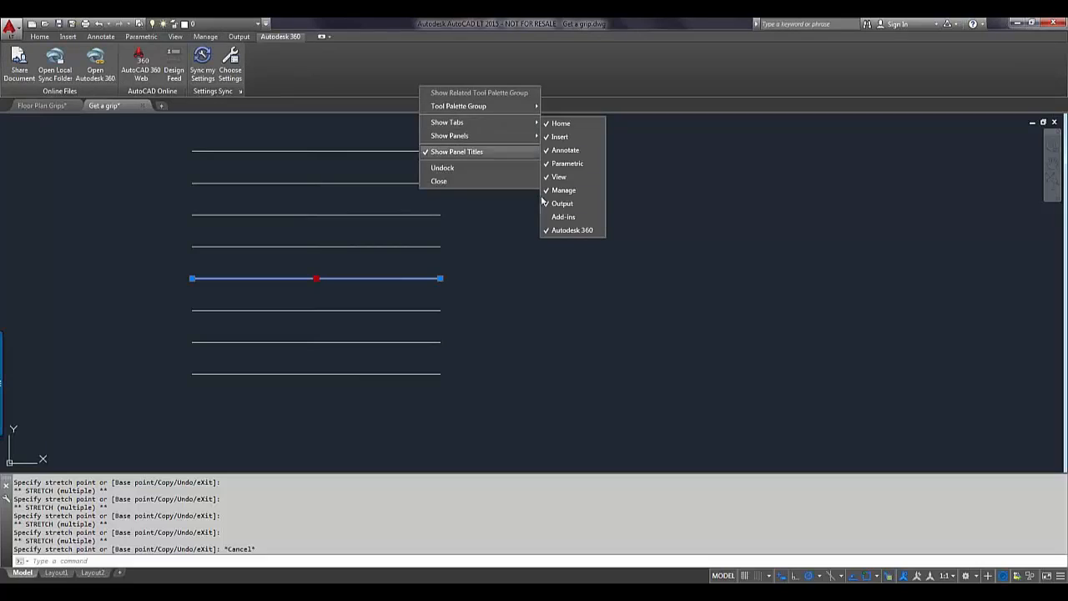
{"action": "left_click", "coordinate": [562, 219]}
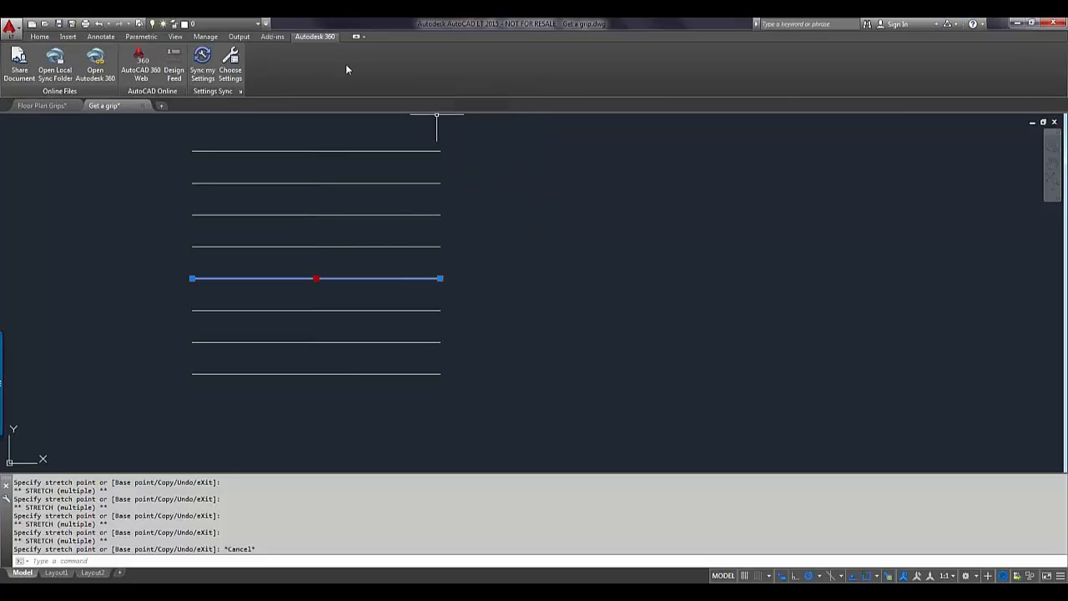
{"action": "left_click", "coordinate": [274, 37]}
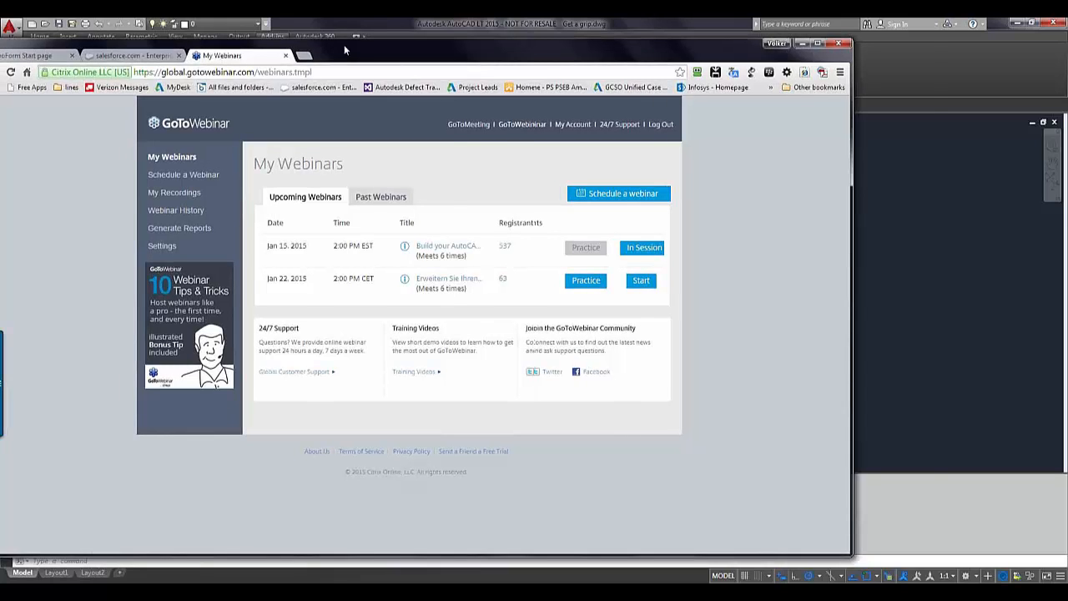
Step: Switch to Chrome, search the web for "autocad exchange app store" and open the Autodesk Exchange Apps result
{"action": "left_click_drag", "start_coordinate": [344, 49], "coordinate": [414, 22]}
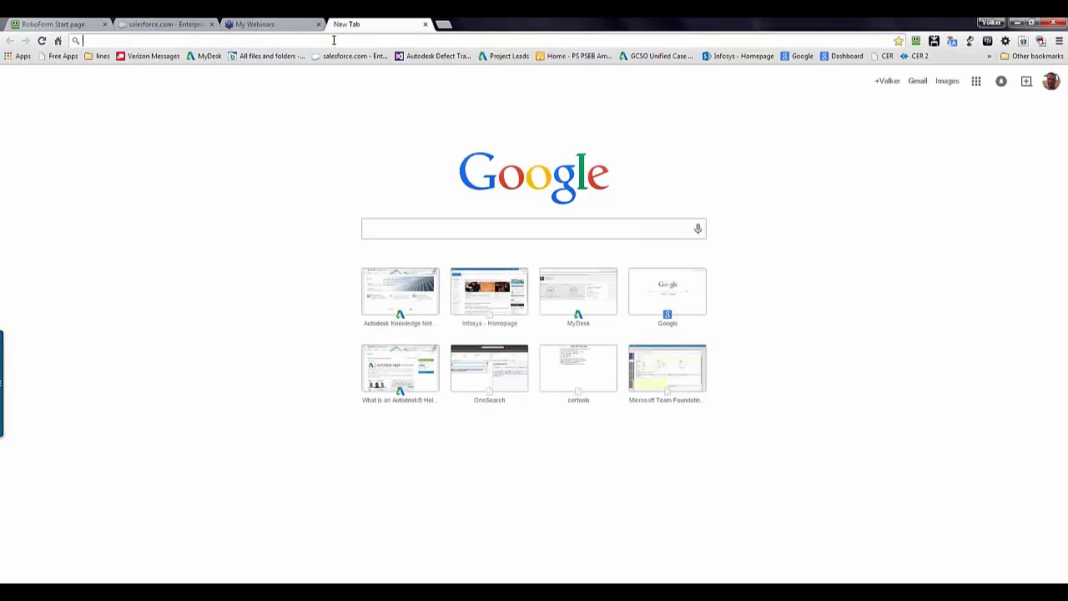
{"action": "type", "text": "a"}
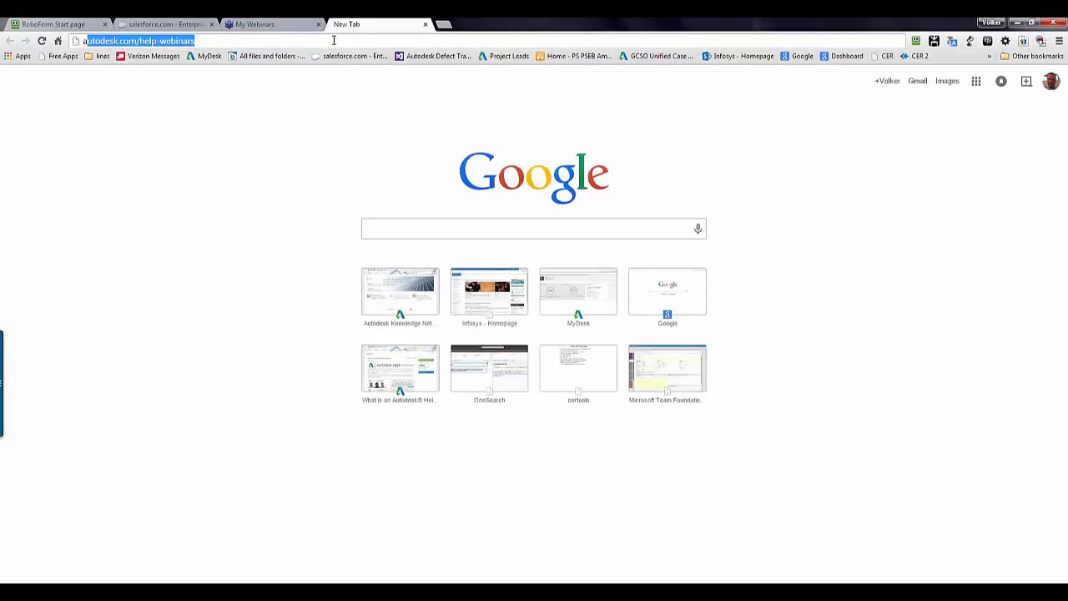
{"action": "type", "text": "auto"}
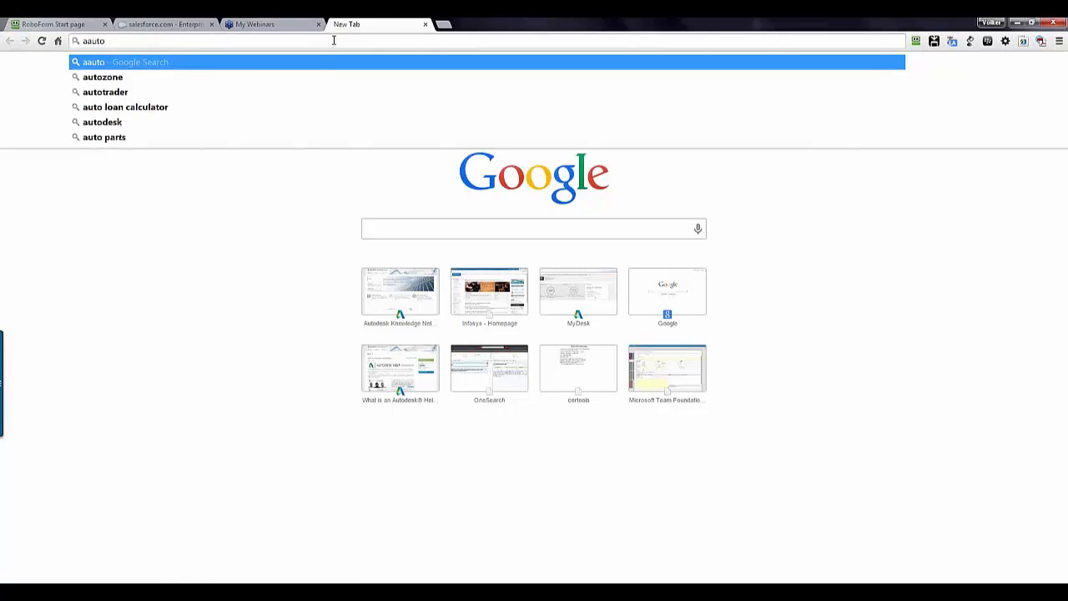
{"action": "key", "text": "BackSpace"}
{"action": "key", "text": "BackSpace"}
{"action": "key", "text": "BackSpace"}
{"action": "key", "text": "BackSpace"}
{"action": "type", "text": "ut"}
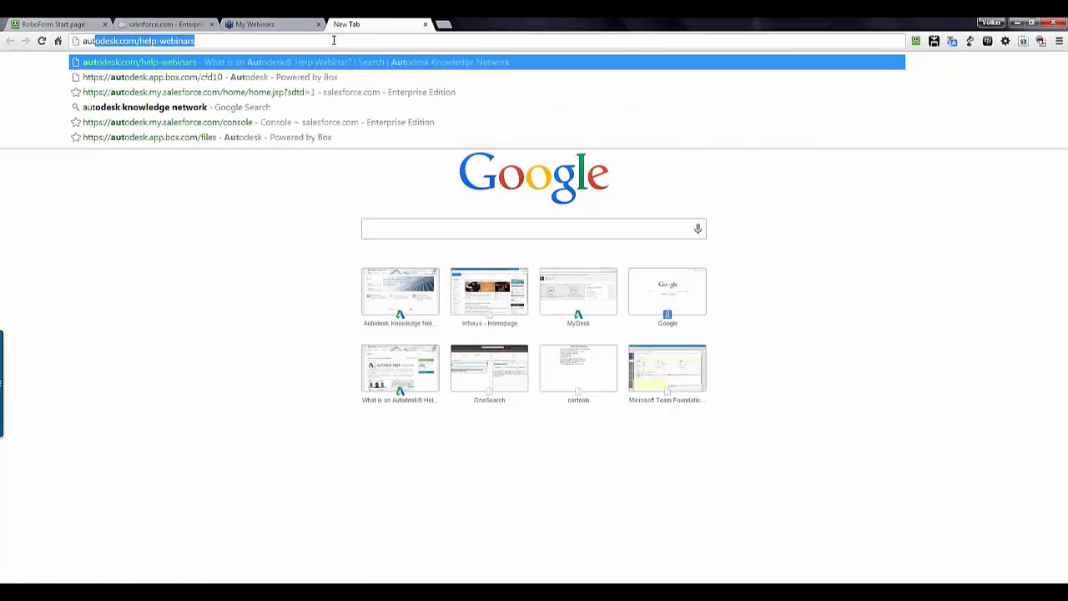
{"action": "type", "text": "ocad"}
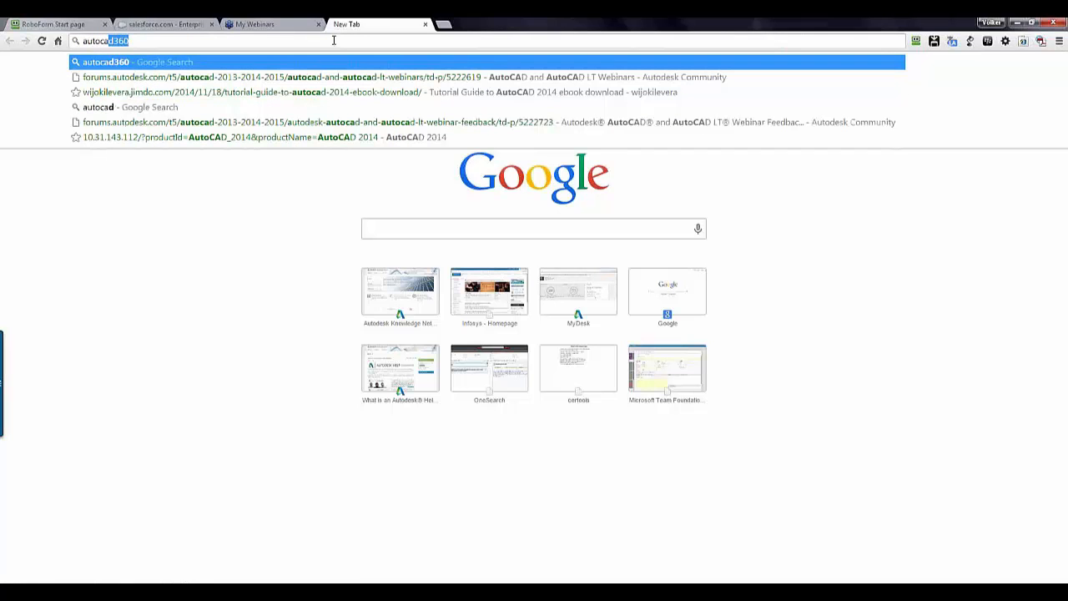
{"action": "type", "text": "d"}
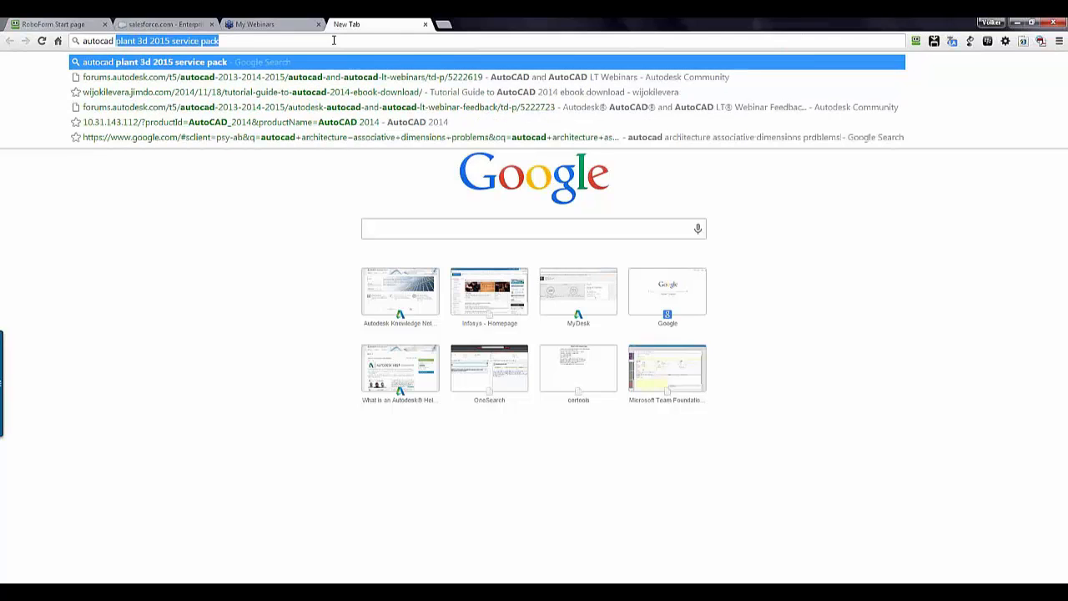
{"action": "type", "text": " e"}
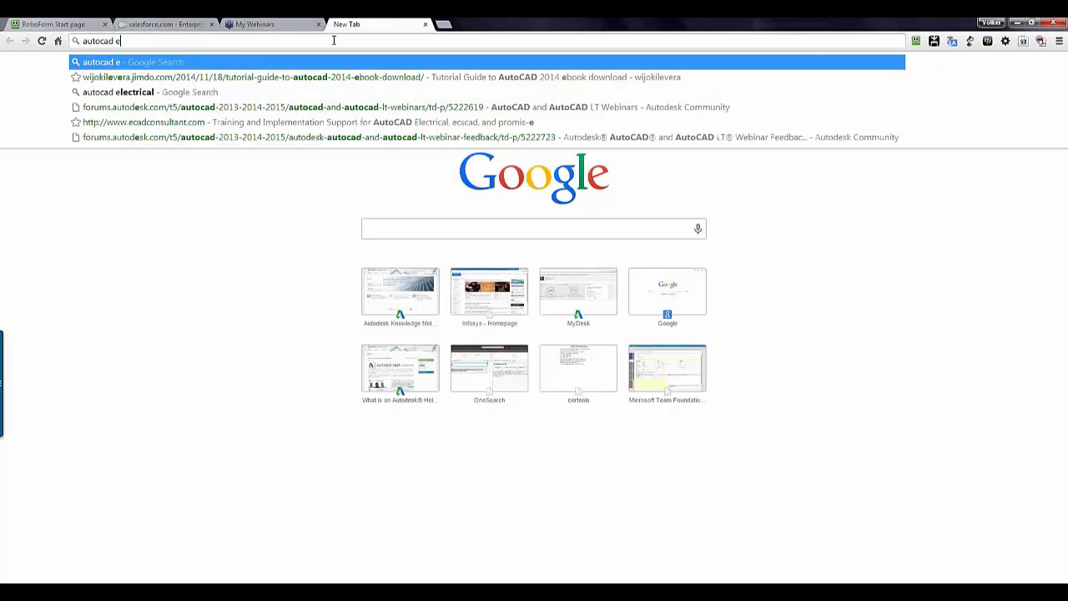
{"action": "type", "text": "x"}
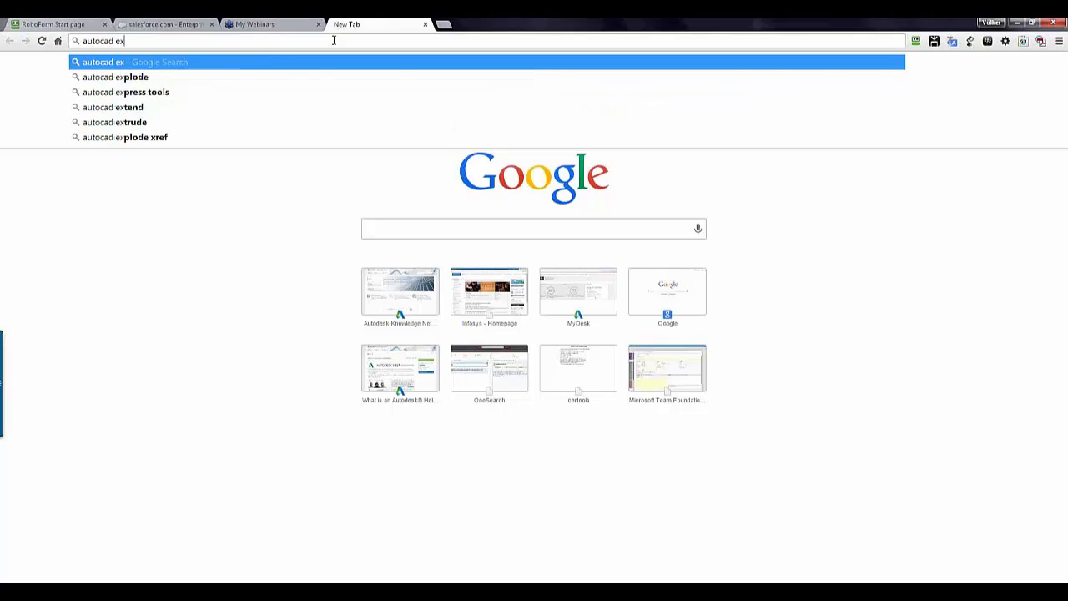
{"action": "type", "text": "chan"}
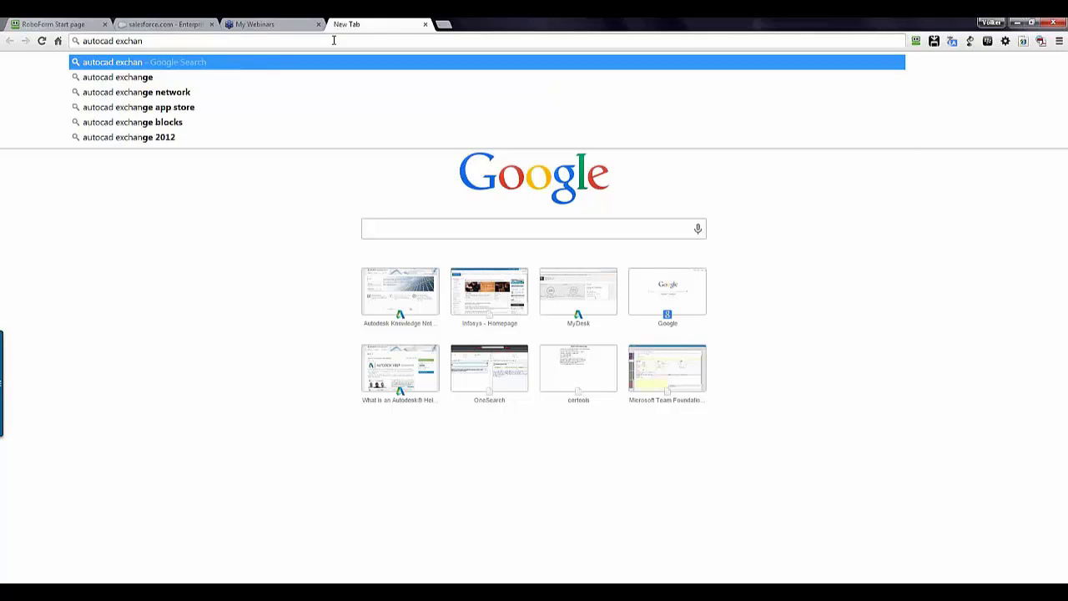
{"action": "left_click", "coordinate": [201, 108]}
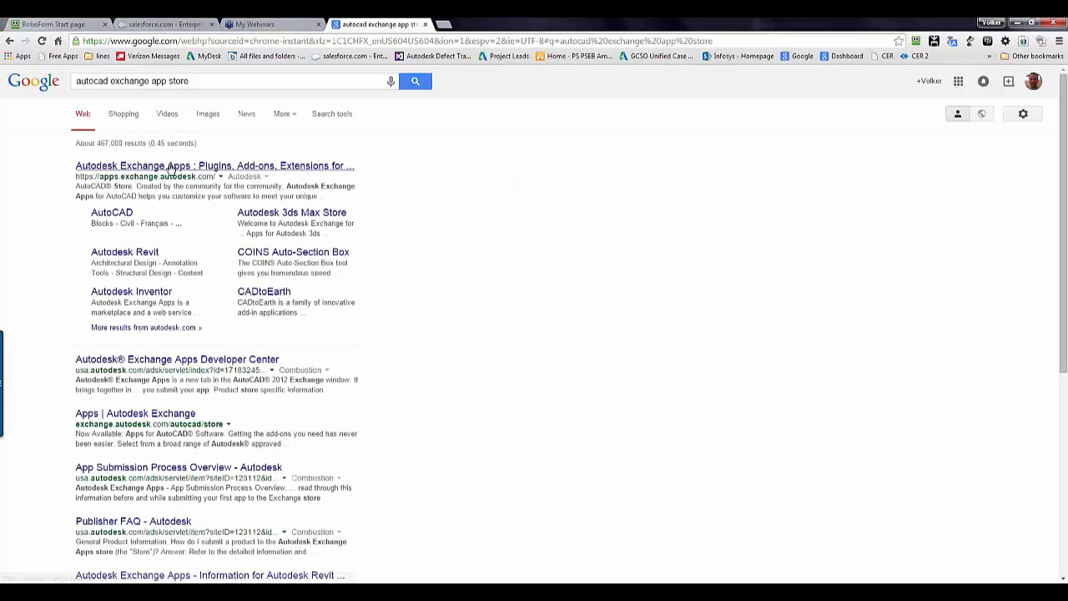
{"action": "left_click", "coordinate": [178, 167]}
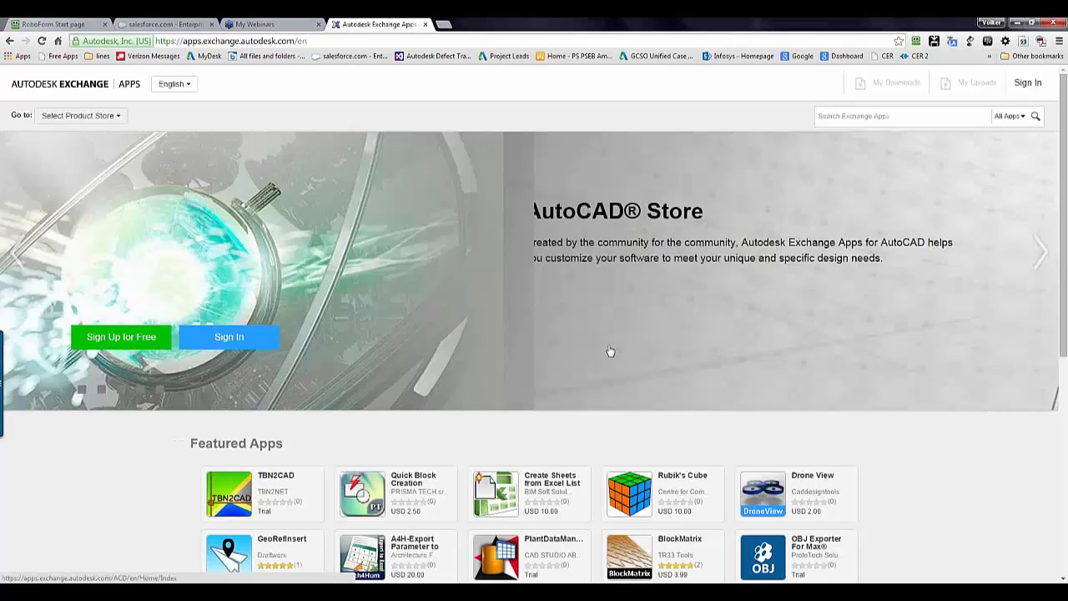
Step: Sign in to Autodesk Exchange Apps with the saved Autodesk ID and password, enabling Keep me signed in
{"action": "scroll", "coordinate": [610, 352], "scroll_direction": "down", "scroll_amount": 2}
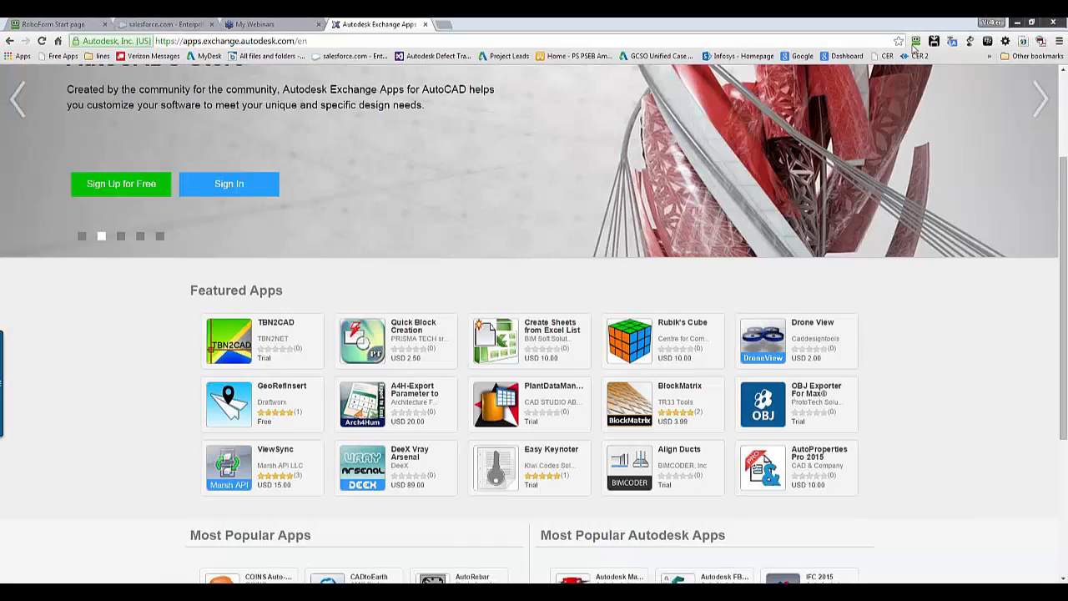
{"action": "left_click", "coordinate": [233, 194]}
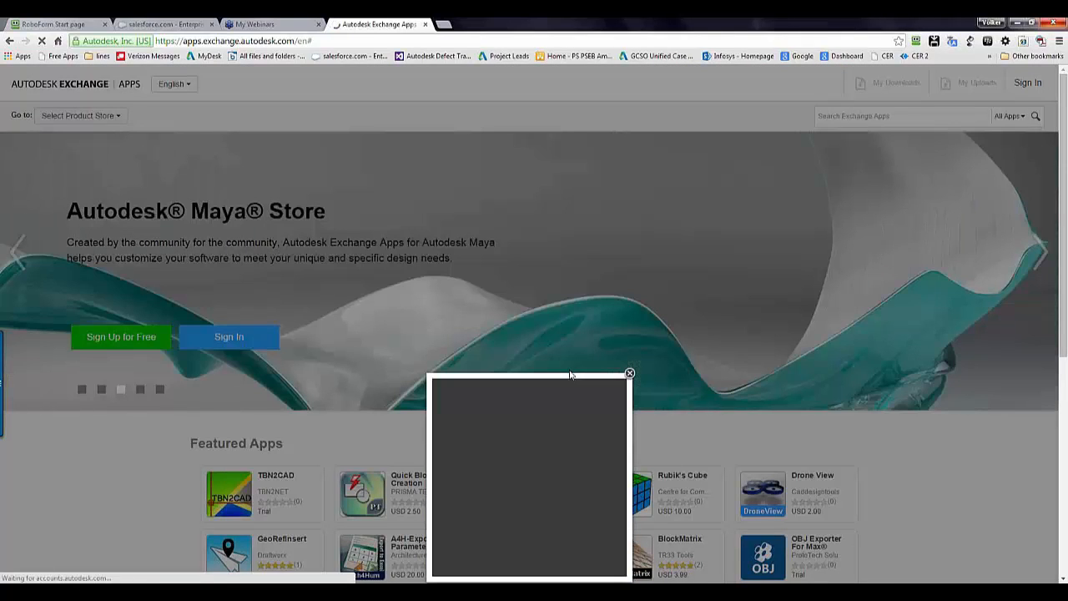
{"action": "left_click", "coordinate": [505, 297]}
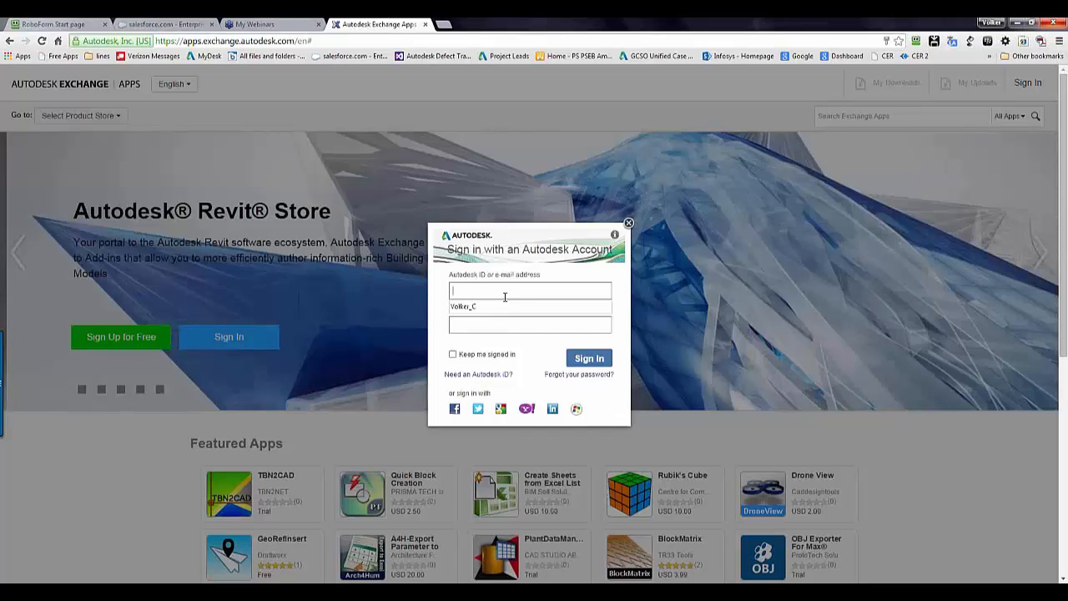
{"action": "left_click", "coordinate": [488, 307]}
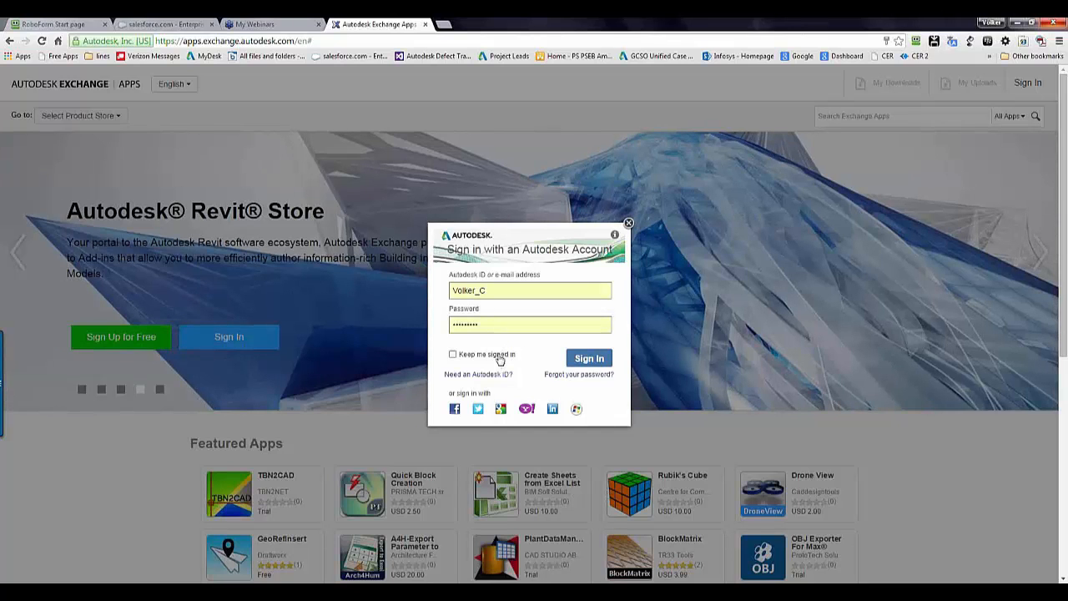
{"action": "left_click", "coordinate": [497, 358]}
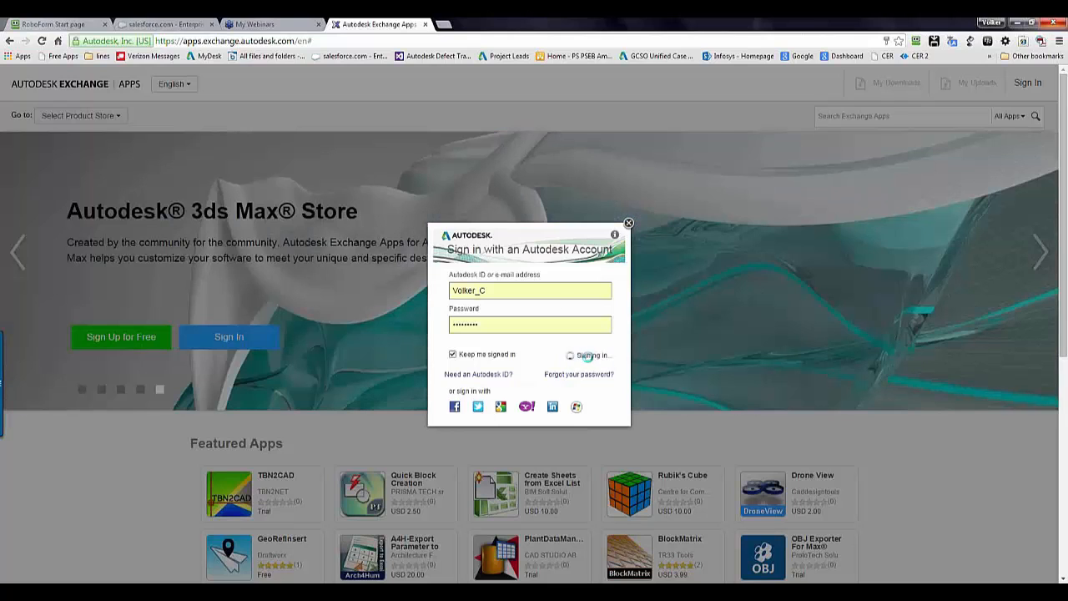
{"action": "left_click", "coordinate": [587, 359]}
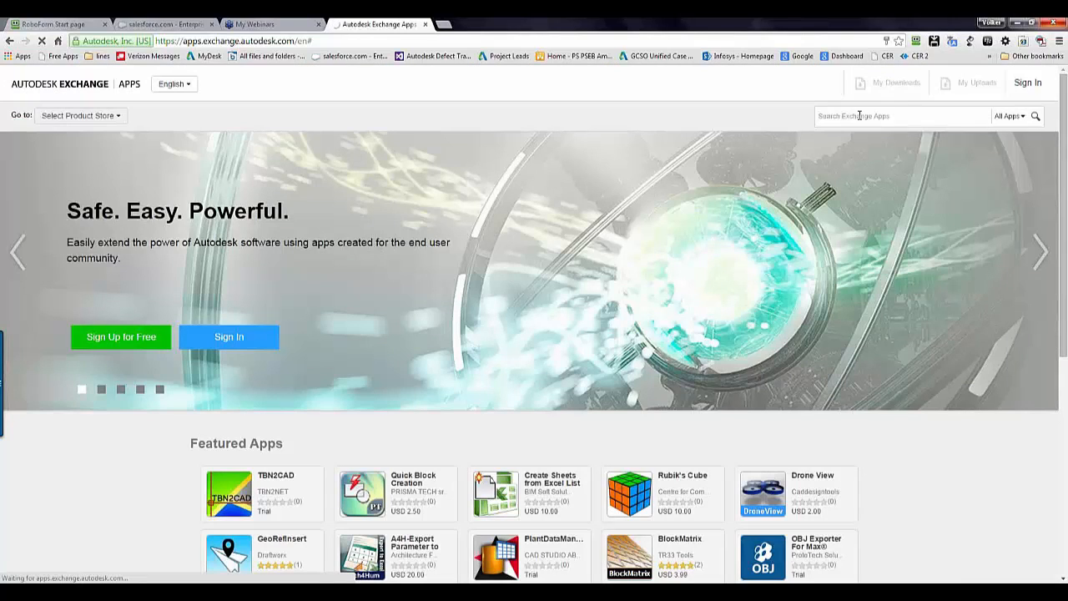
{"action": "left_click", "coordinate": [860, 115]}
{"action": "type", "text": "dwg"}
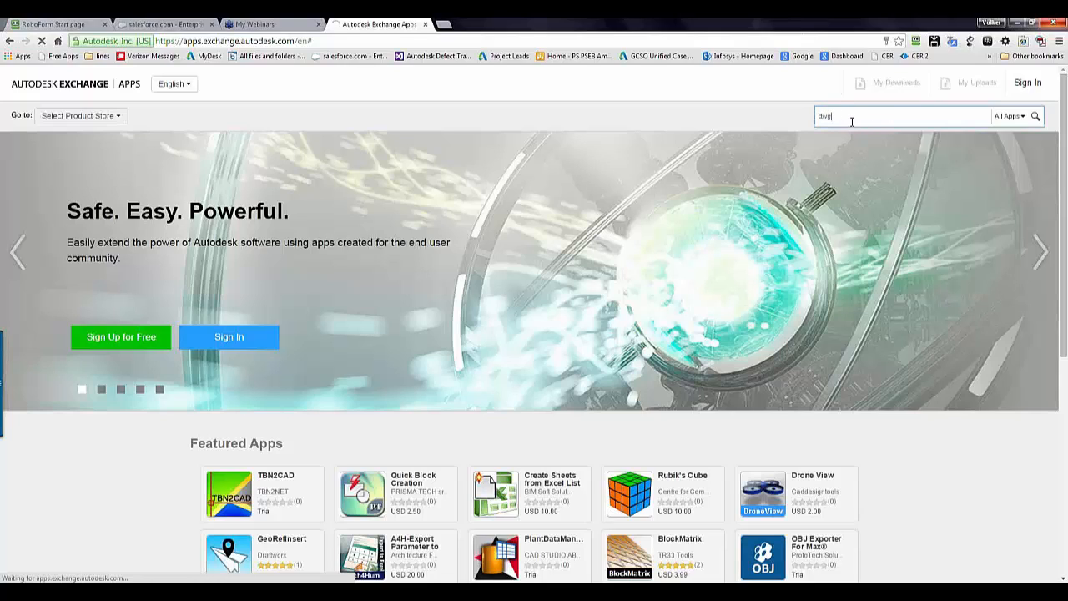
{"action": "type", "text": " to"}
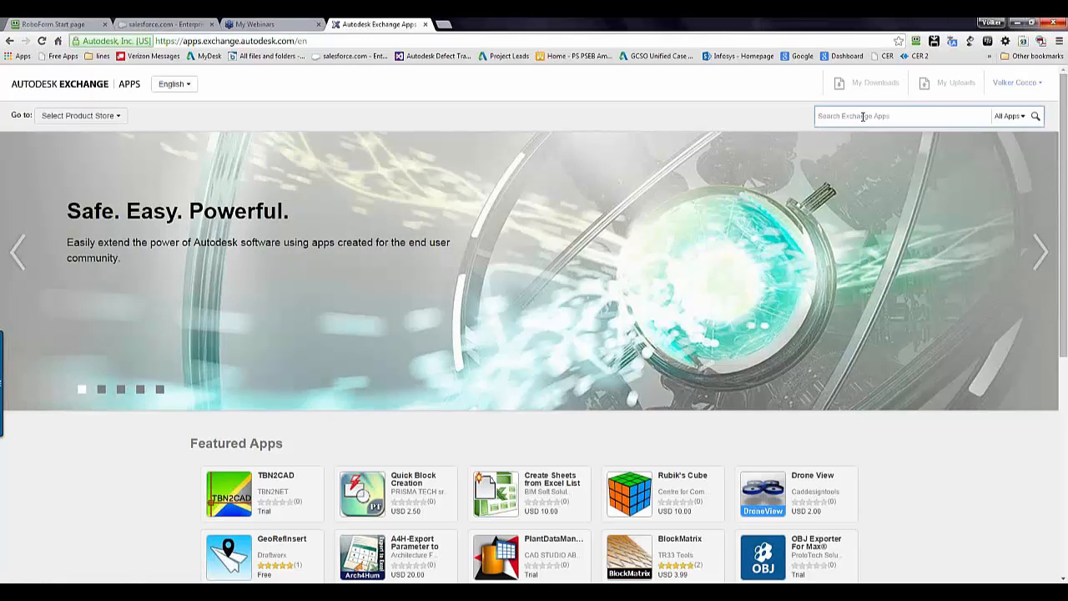
Step: Search all Exchange apps for "pdf to dwg"
{"action": "type", "text": "pdf to d"}
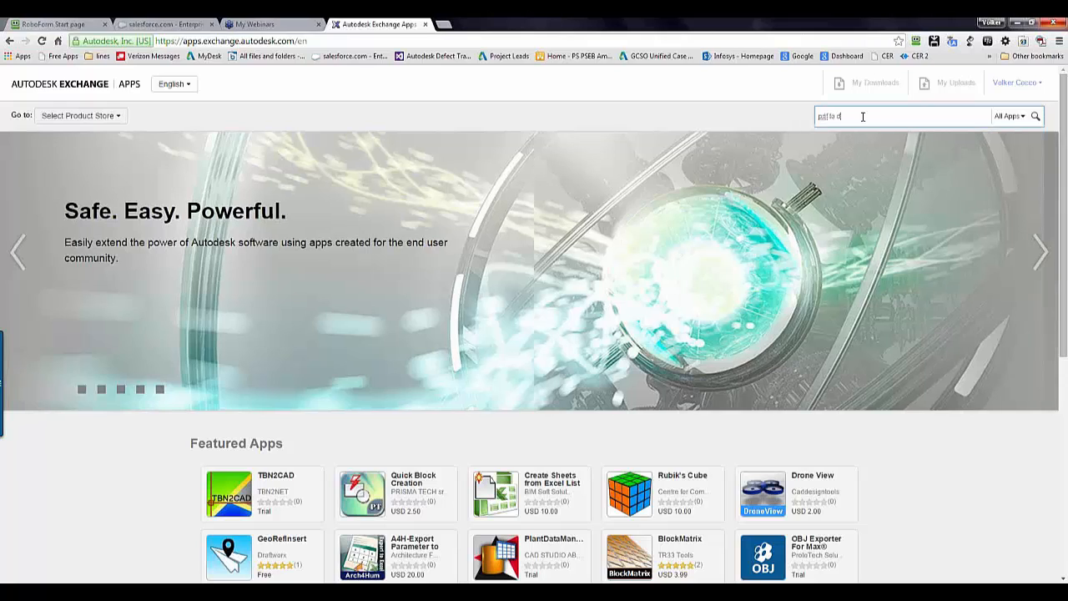
{"action": "type", "text": "w"}
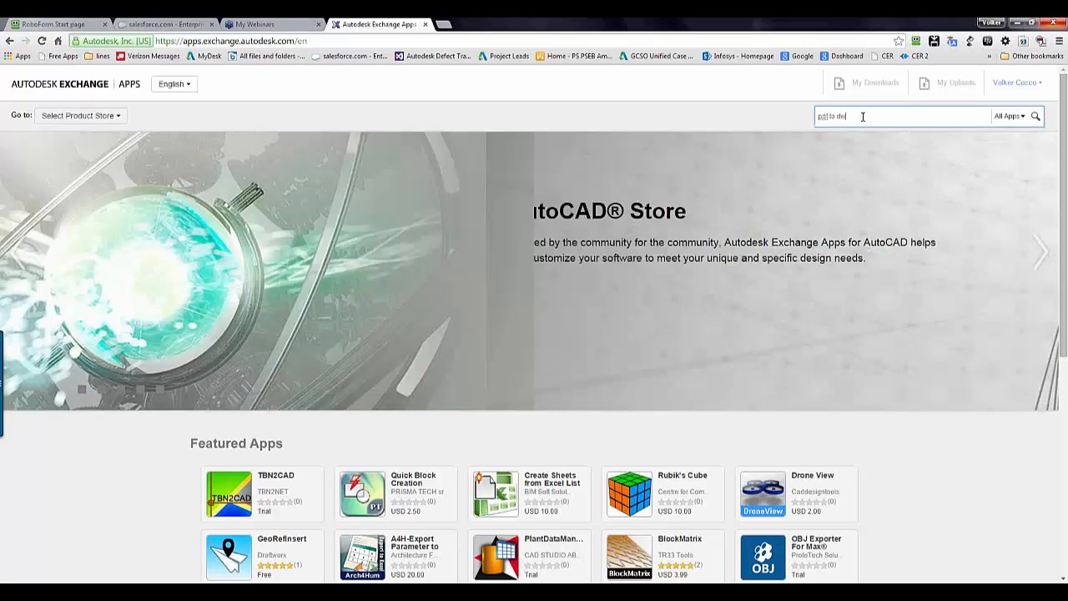
{"action": "type", "text": "g"}
{"action": "key", "text": "Return"}
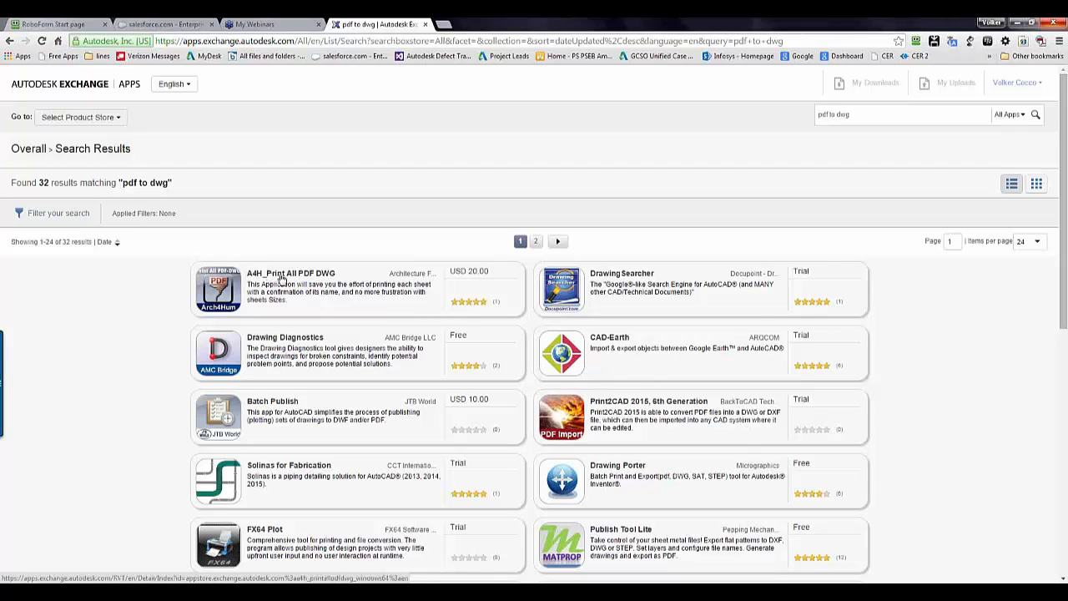
Step: Open the detail page of the A4H_Print All PDF DWG app, postponing the BitLocker encryption request
{"action": "left_click", "coordinate": [340, 296]}
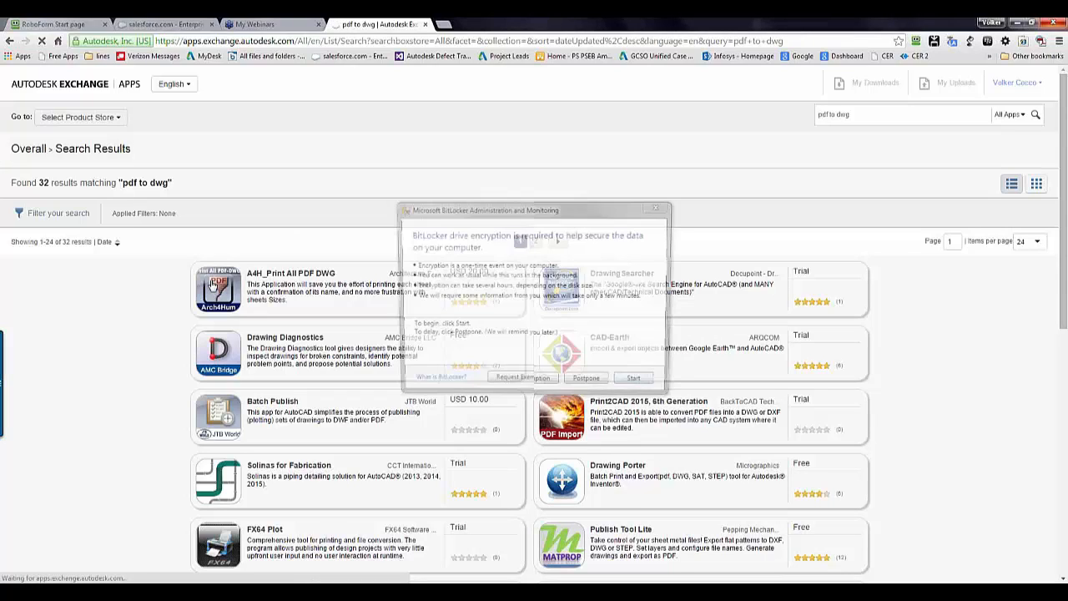
{"action": "left_click", "coordinate": [587, 383]}
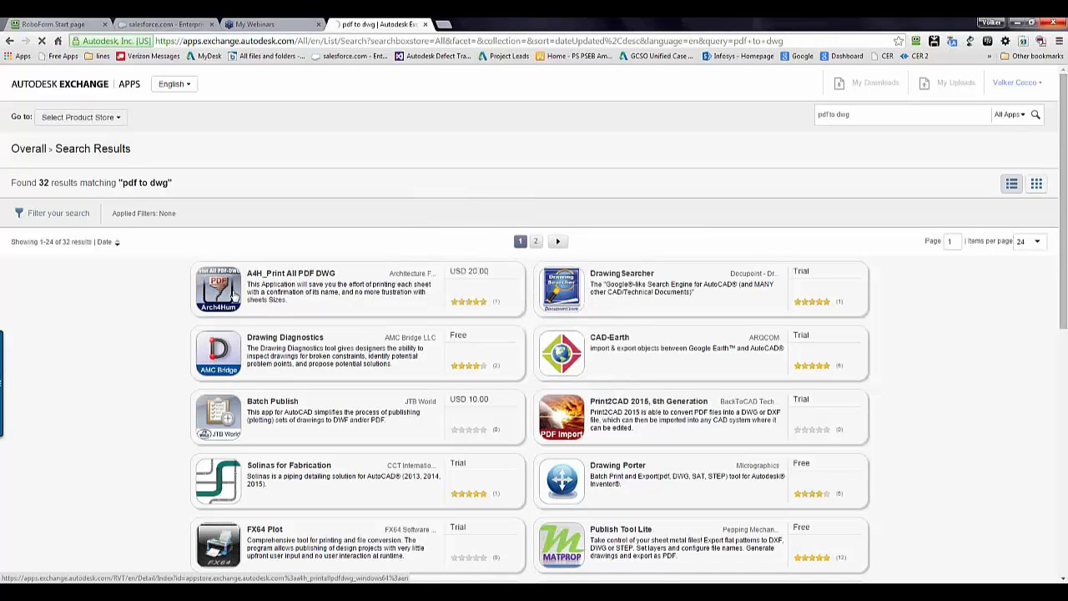
{"action": "left_click", "coordinate": [365, 309]}
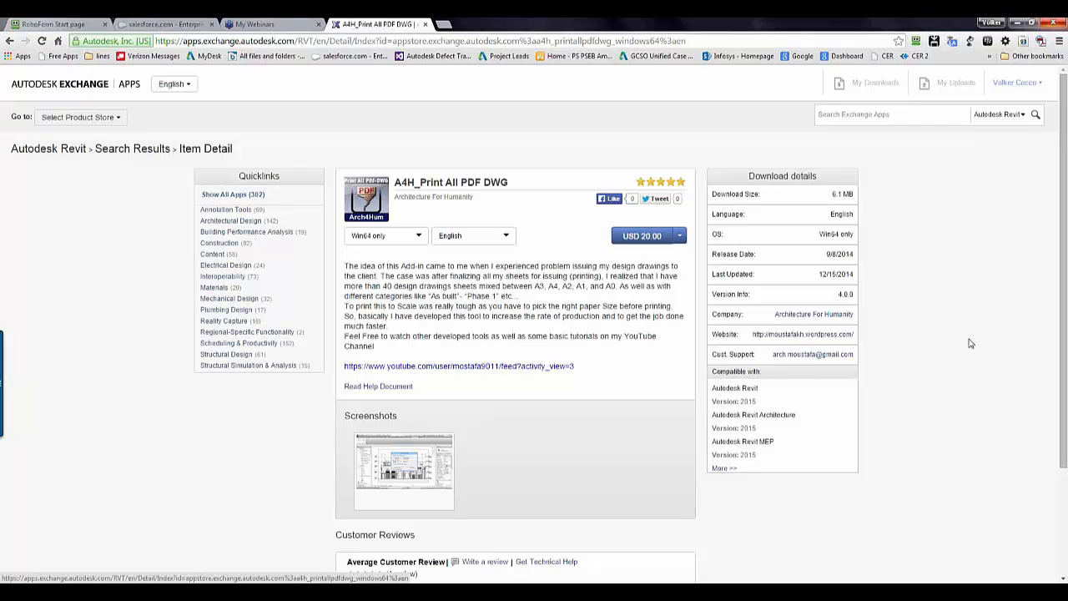
Step: Return to AutoCAD LT and switch to the Floor Plan Grips drawing to show the door block
{"action": "left_click", "coordinate": [1021, 25]}
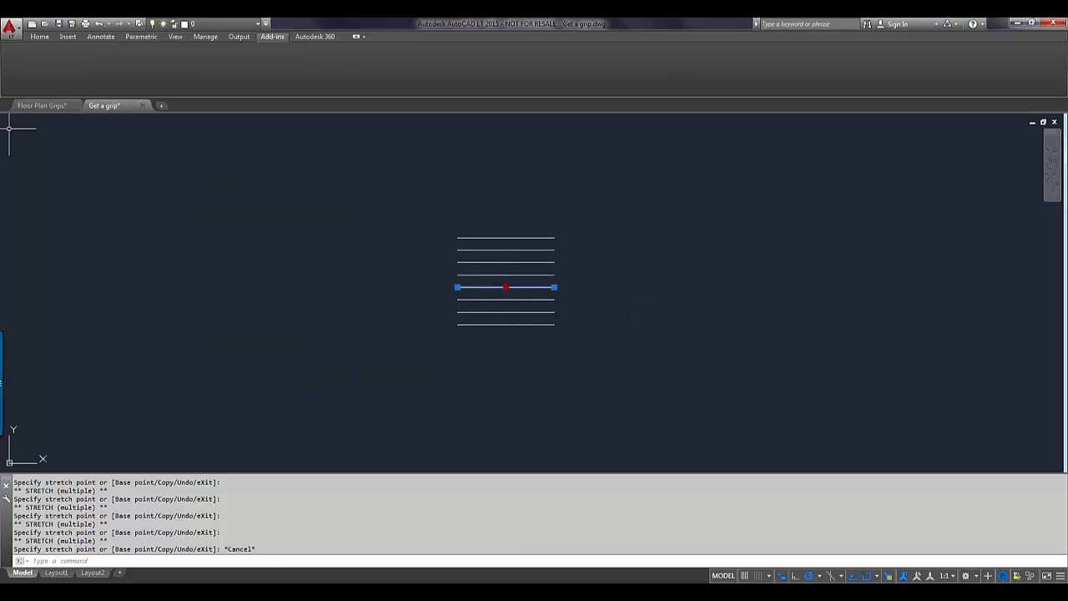
{"action": "left_click", "coordinate": [38, 106]}
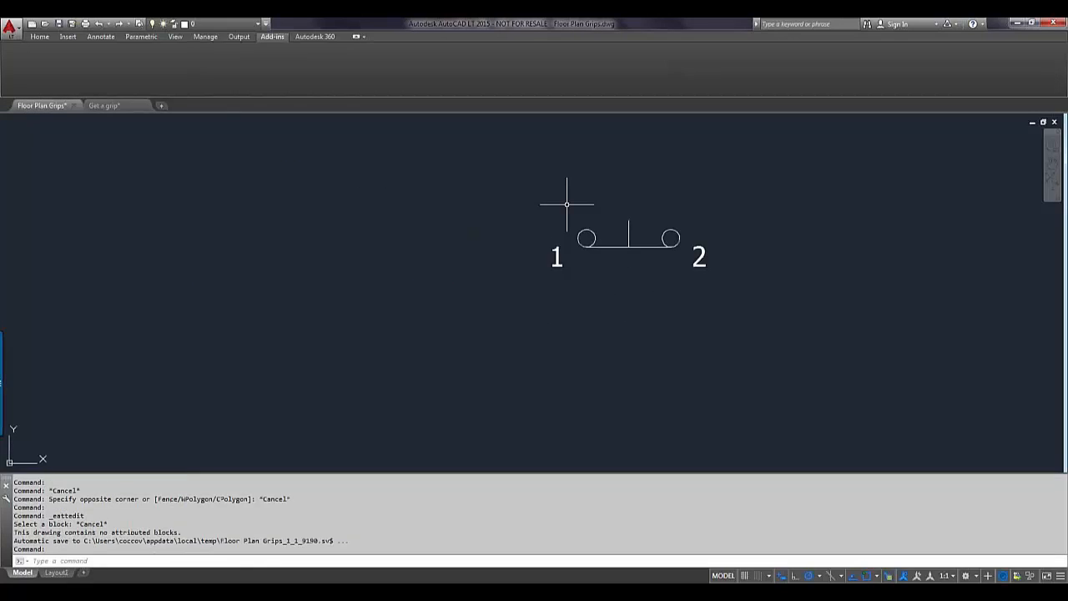
{"action": "scroll", "coordinate": [566, 204], "scroll_direction": "down", "scroll_amount": 14}
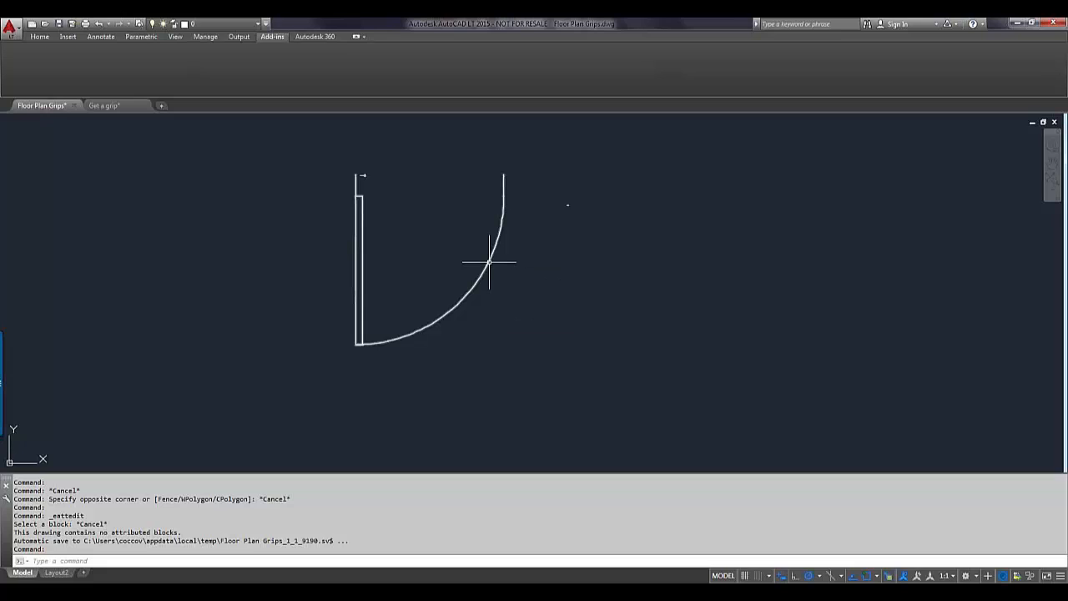
Step: Try to open the drawing's Door - Imperial block definition for editing, starting from the door itself, and cancel
{"action": "left_click", "coordinate": [489, 262]}
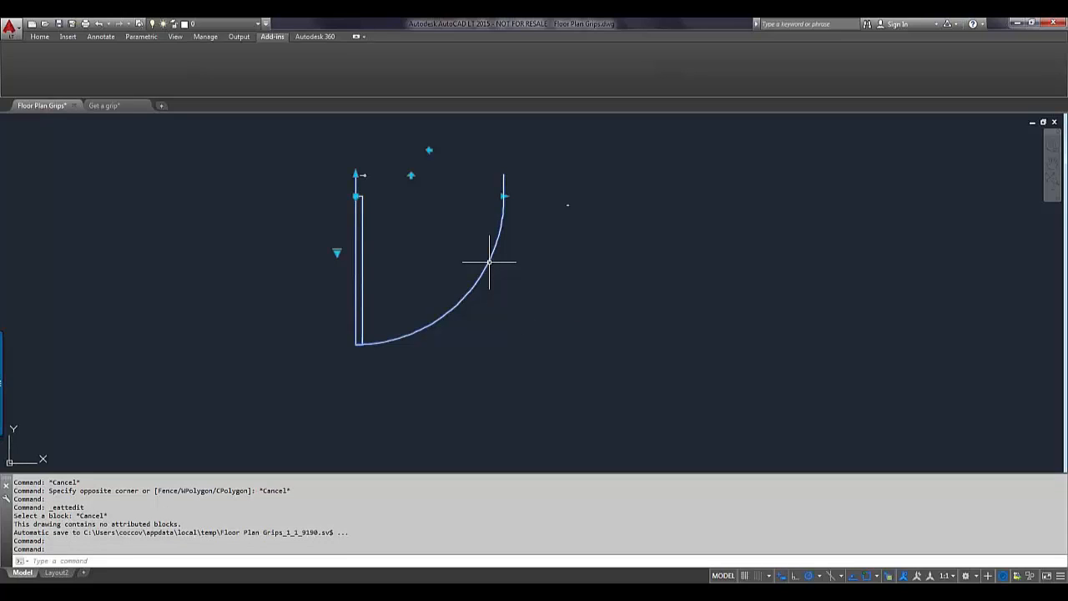
{"action": "double_click", "coordinate": [489, 262]}
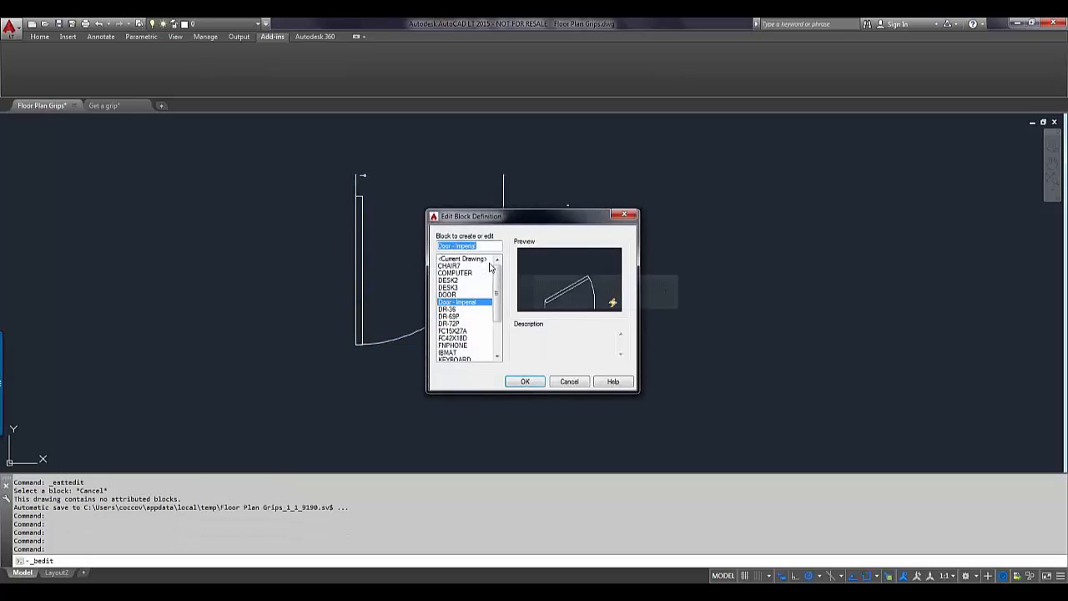
{"action": "left_click", "coordinate": [526, 383]}
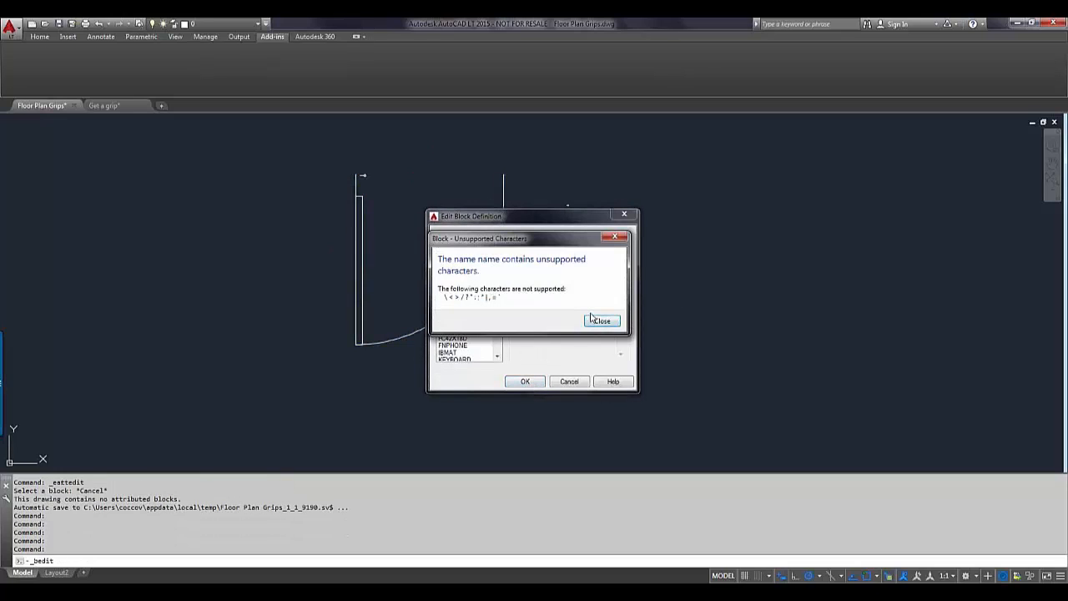
{"action": "left_click", "coordinate": [598, 320]}
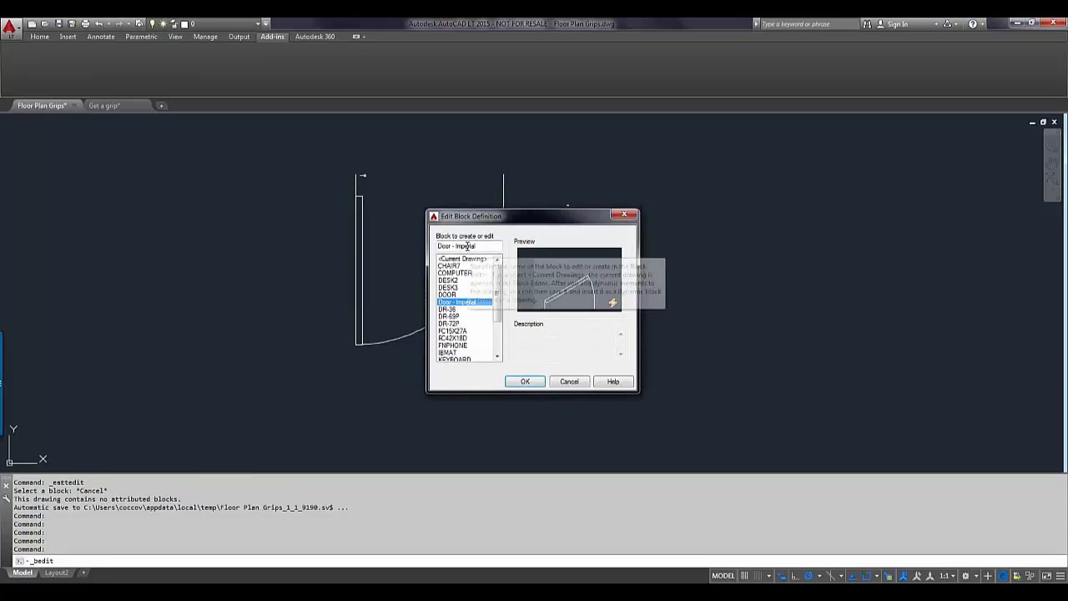
{"action": "left_click", "coordinate": [526, 382]}
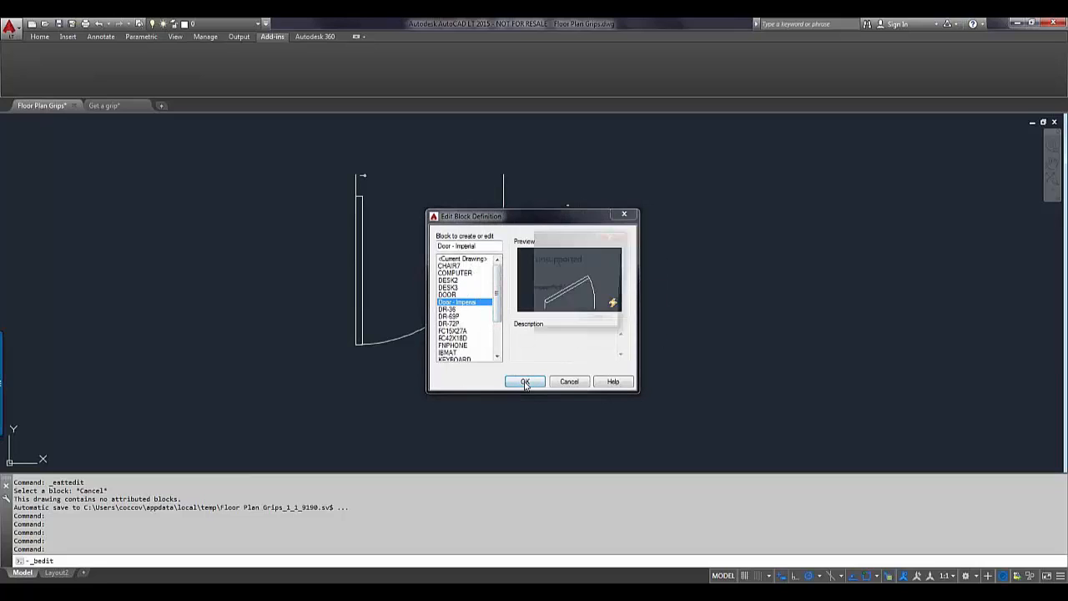
{"action": "left_click", "coordinate": [601, 320]}
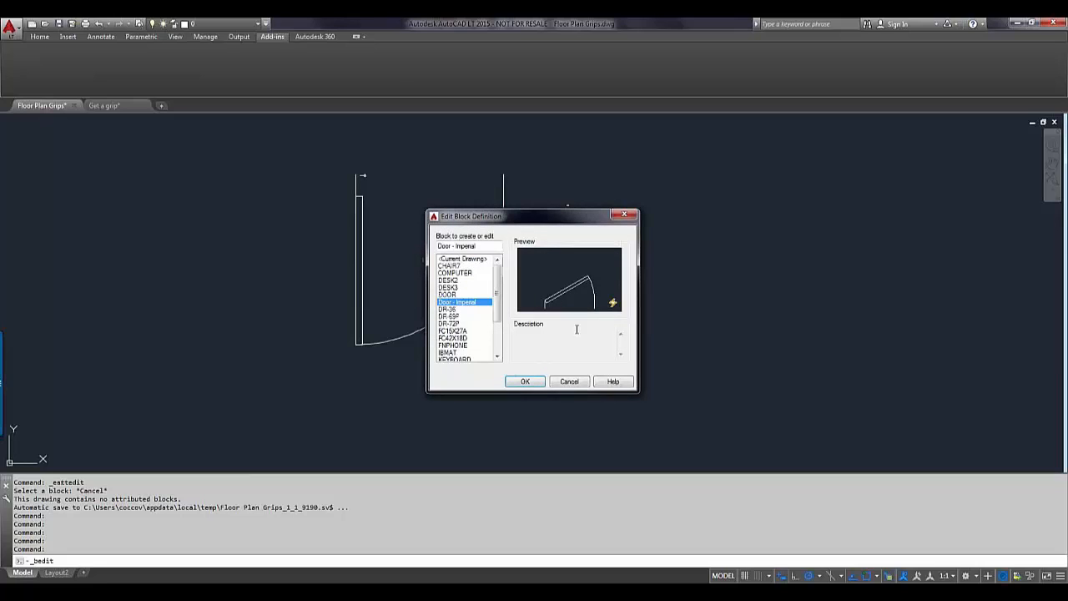
{"action": "left_click", "coordinate": [570, 381]}
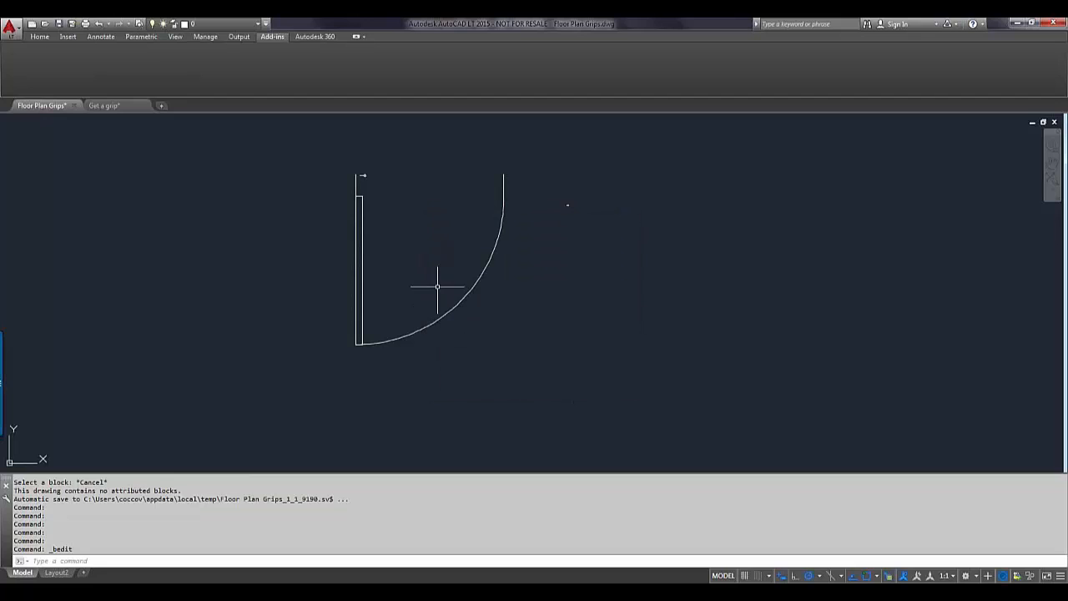
Step: Run the BE command, try to open Door - Imperial from the list of block definitions, and cancel
{"action": "type", "text": "be"}
{"action": "key", "text": "Return"}
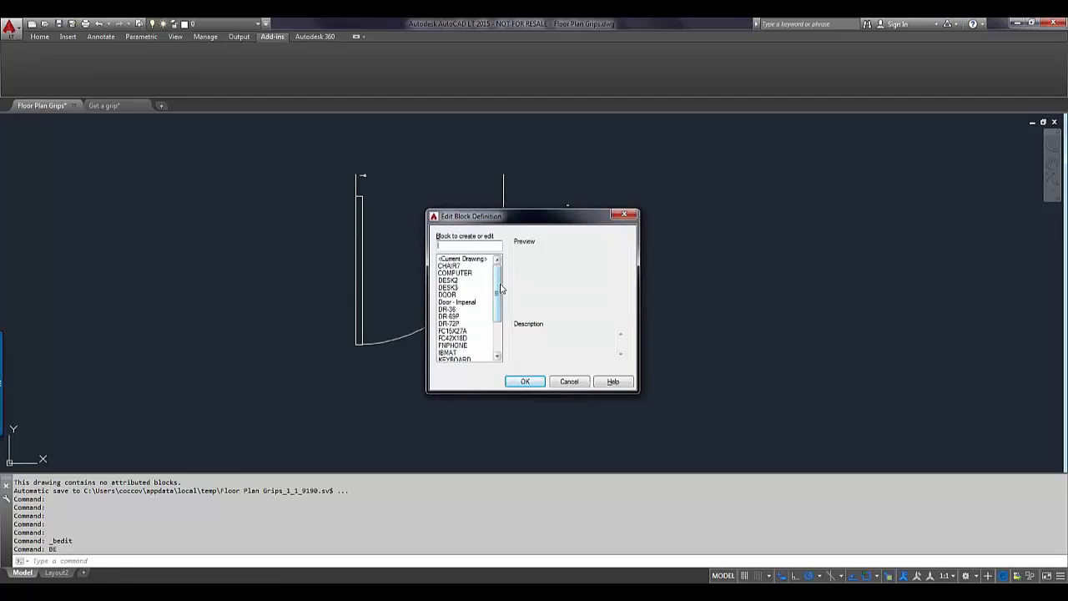
{"action": "scroll", "coordinate": [499, 305], "scroll_direction": "down", "scroll_amount": 2}
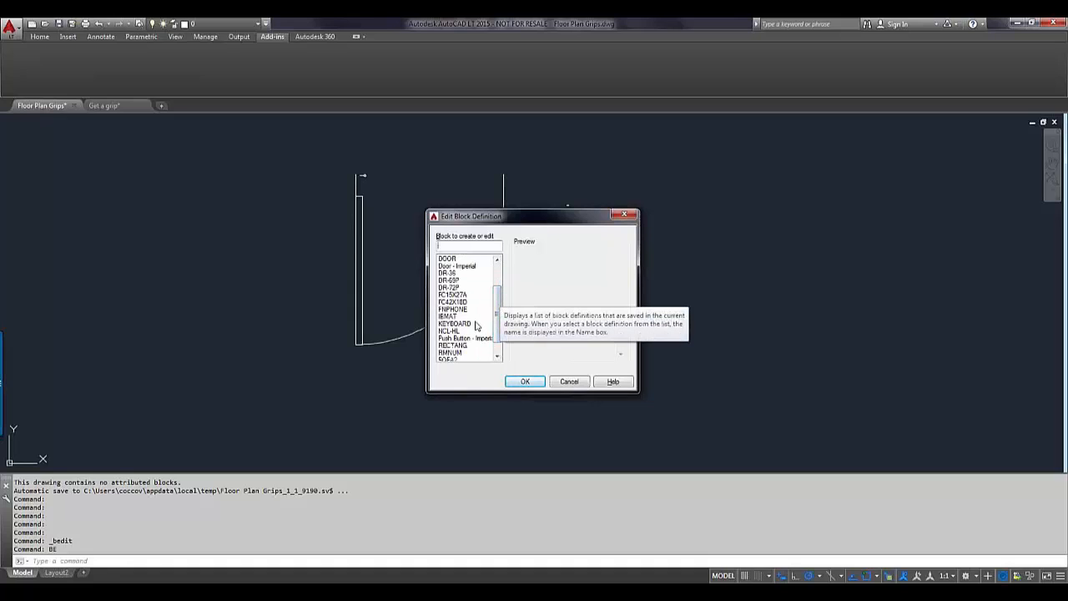
{"action": "scroll", "coordinate": [502, 313], "scroll_direction": "down", "scroll_amount": 1}
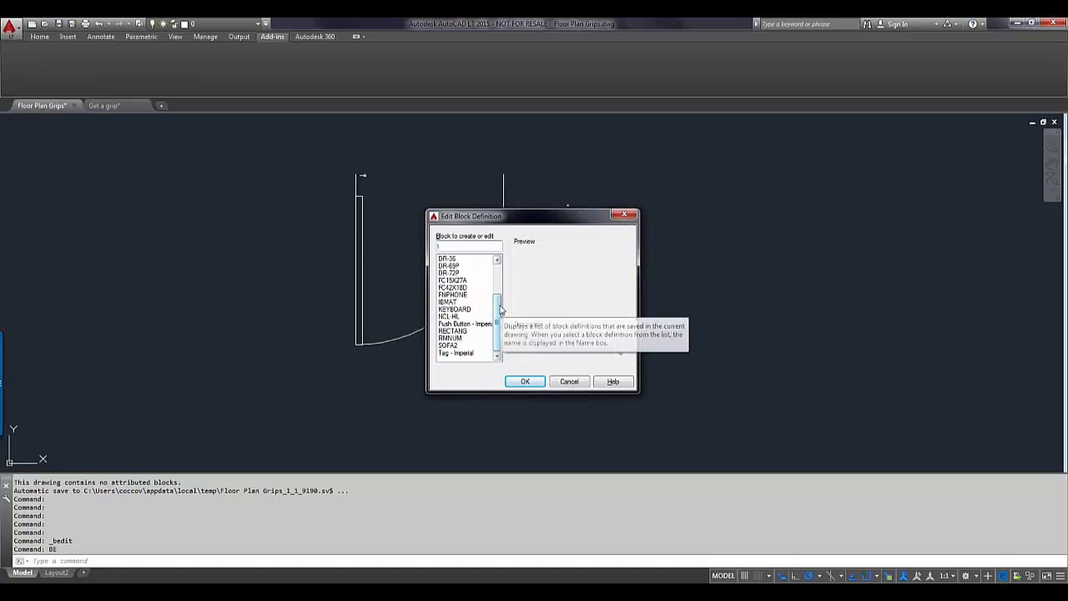
{"action": "scroll", "coordinate": [501, 309], "scroll_direction": "up", "scroll_amount": 1}
{"action": "scroll", "coordinate": [501, 309], "scroll_direction": "up", "scroll_amount": 1}
{"action": "left_click", "coordinate": [465, 266]}
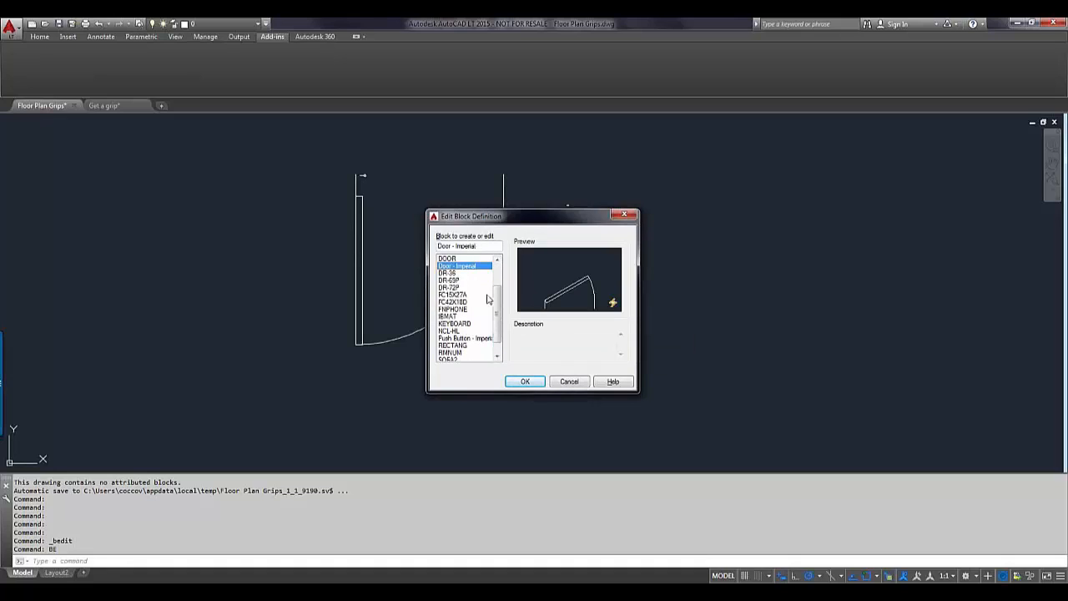
{"action": "left_click", "coordinate": [533, 386]}
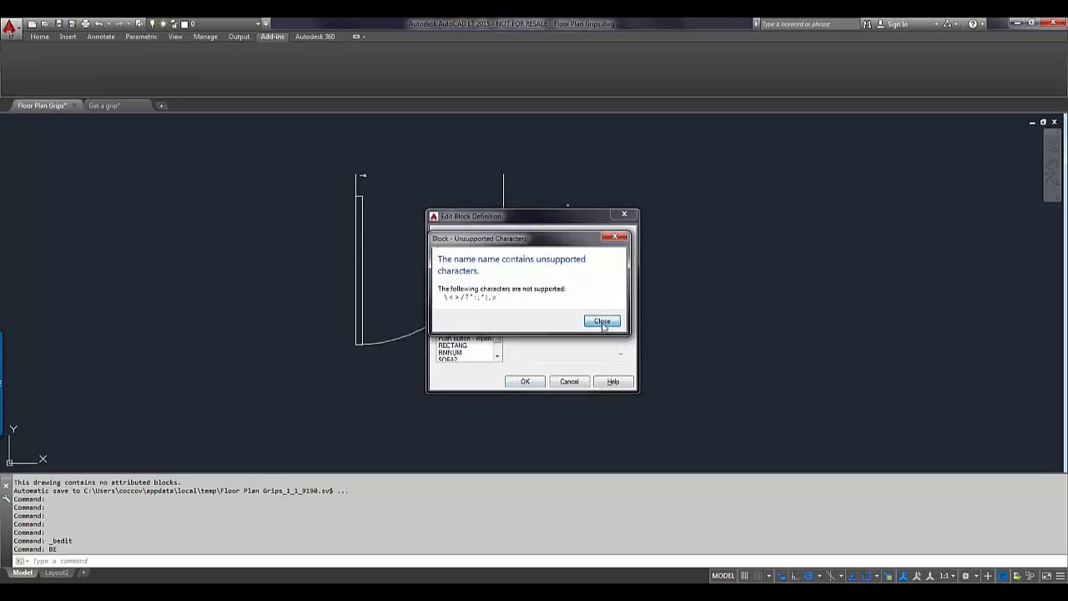
{"action": "left_click", "coordinate": [601, 320]}
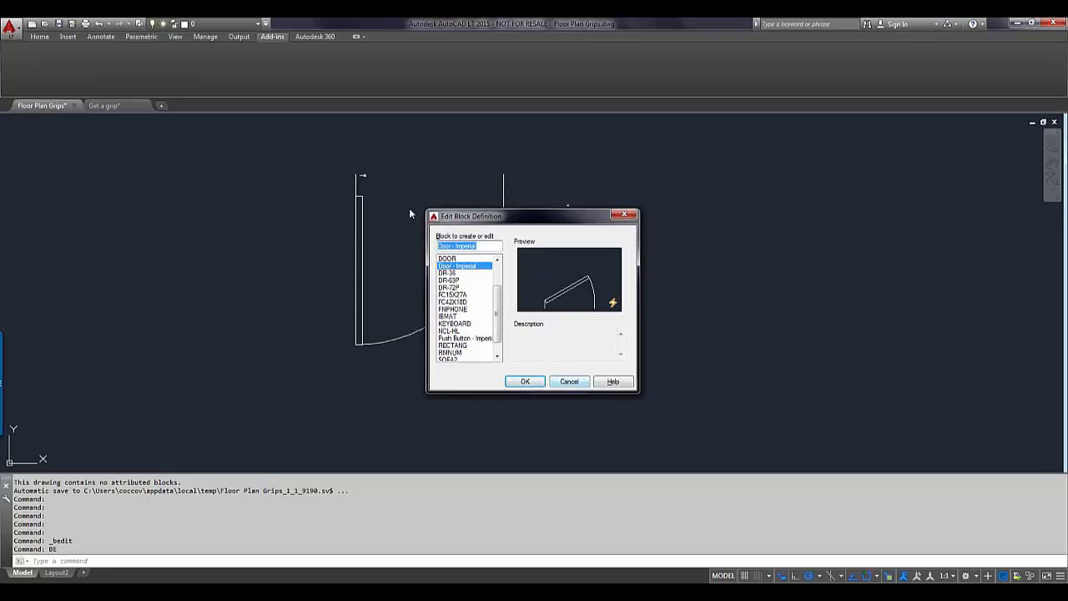
{"action": "left_click", "coordinate": [571, 380]}
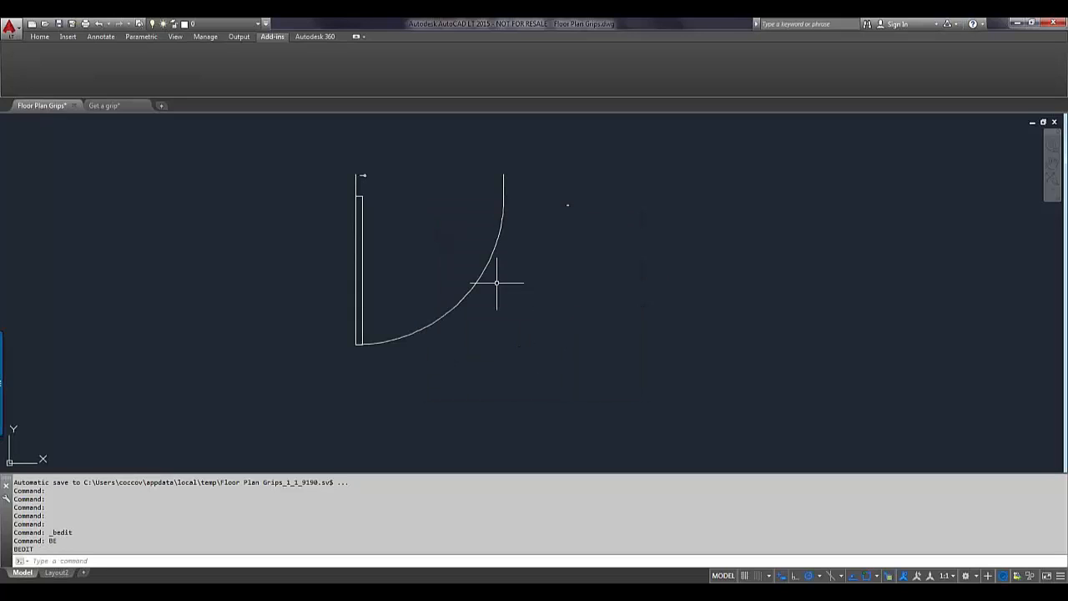
Step: Switch to AutoCAD 2015, start a new drawing and insert the Door - Imperial block from the architectural imperial samples
{"action": "left_click", "coordinate": [481, 280]}
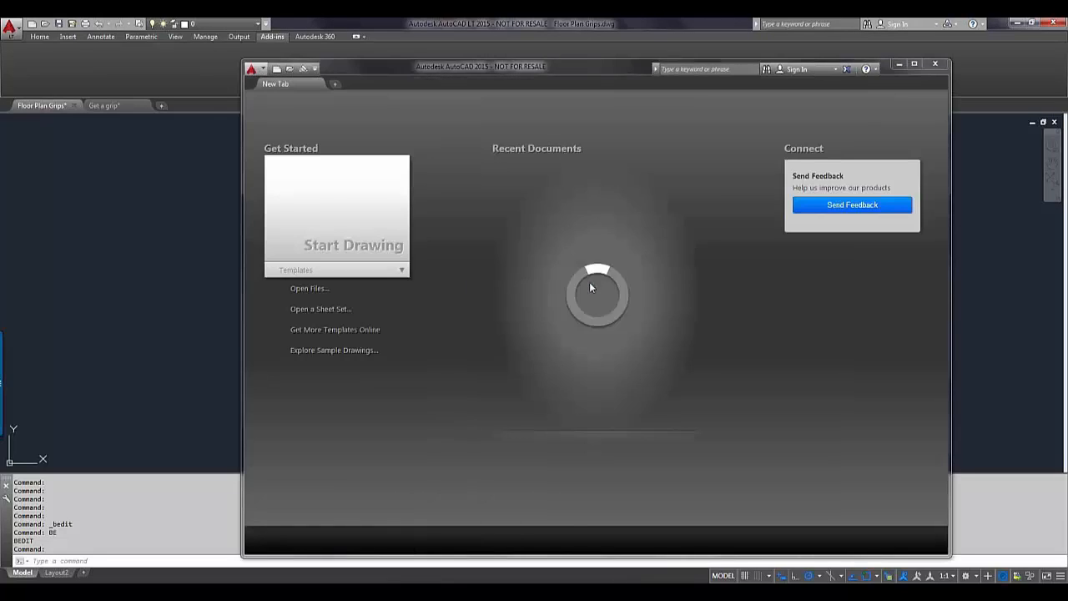
{"action": "left_click", "coordinate": [317, 212]}
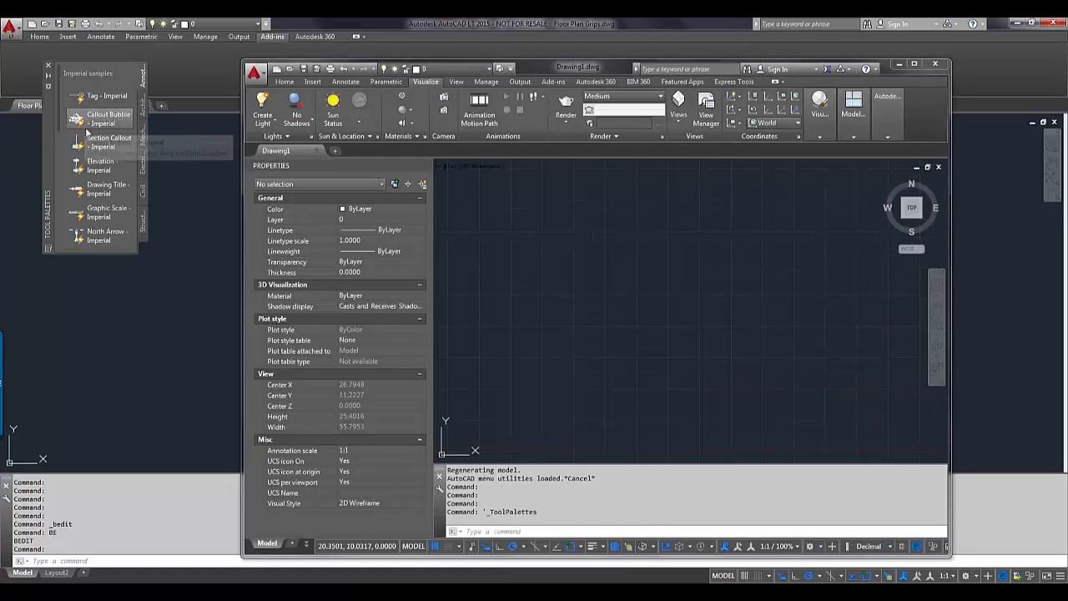
{"action": "left_click", "coordinate": [143, 110]}
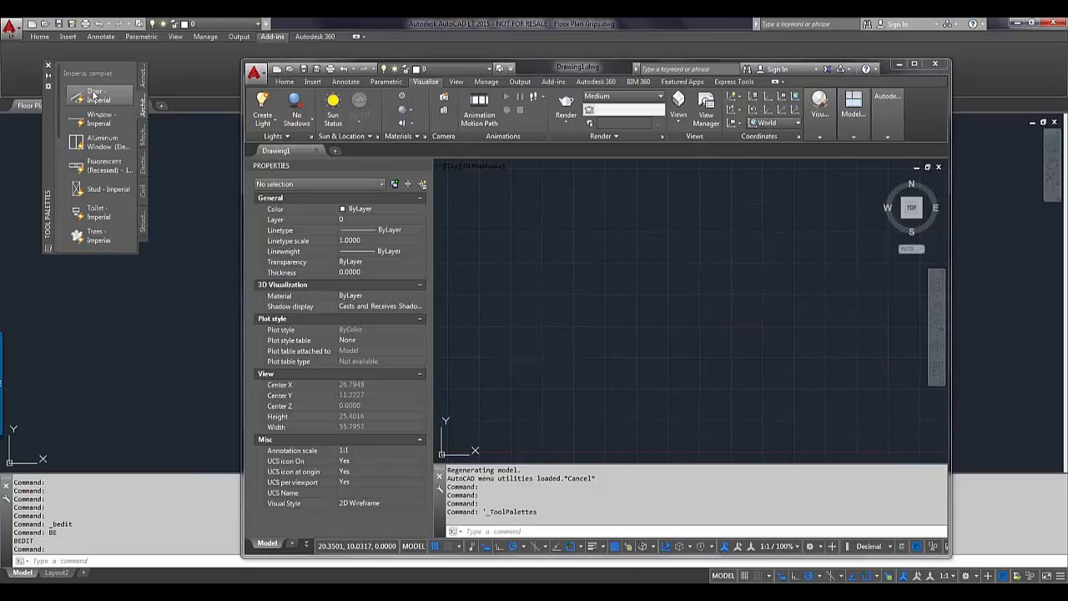
{"action": "left_click", "coordinate": [94, 96]}
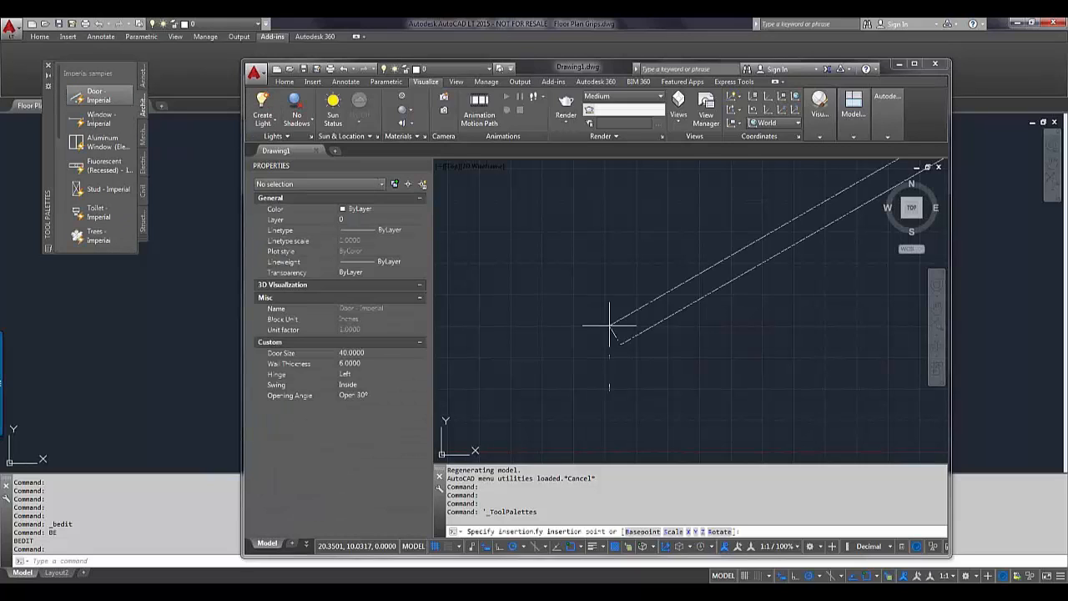
{"action": "left_click", "coordinate": [561, 328]}
Step: Open the inserted door in the Block Editor, select its Door Size linear parameter and maximize the AutoCAD 2015 window
{"action": "right_click", "coordinate": [591, 317]}
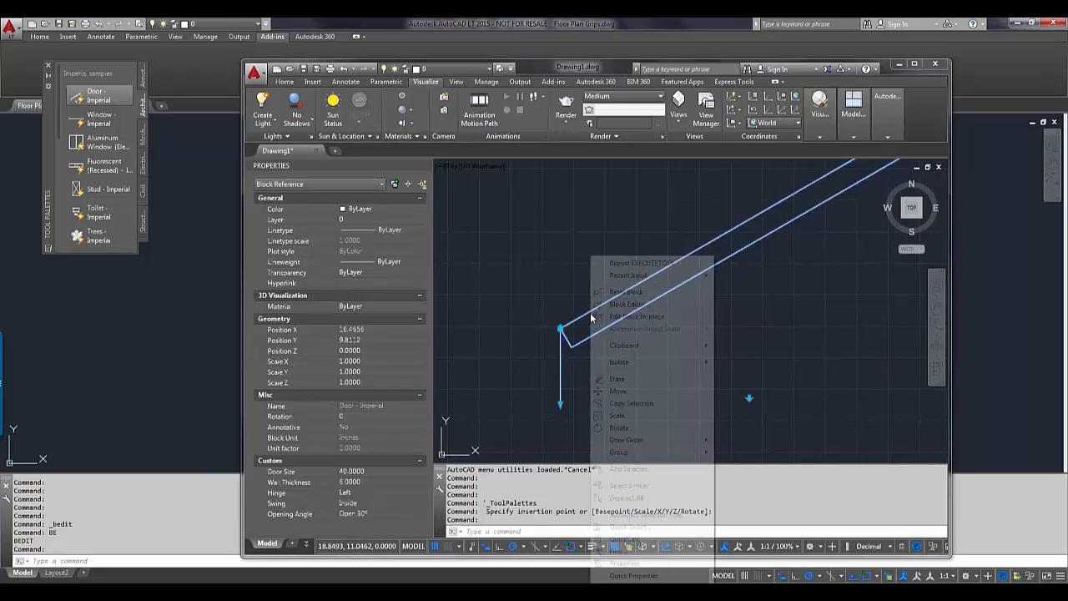
{"action": "key", "text": "Escape"}
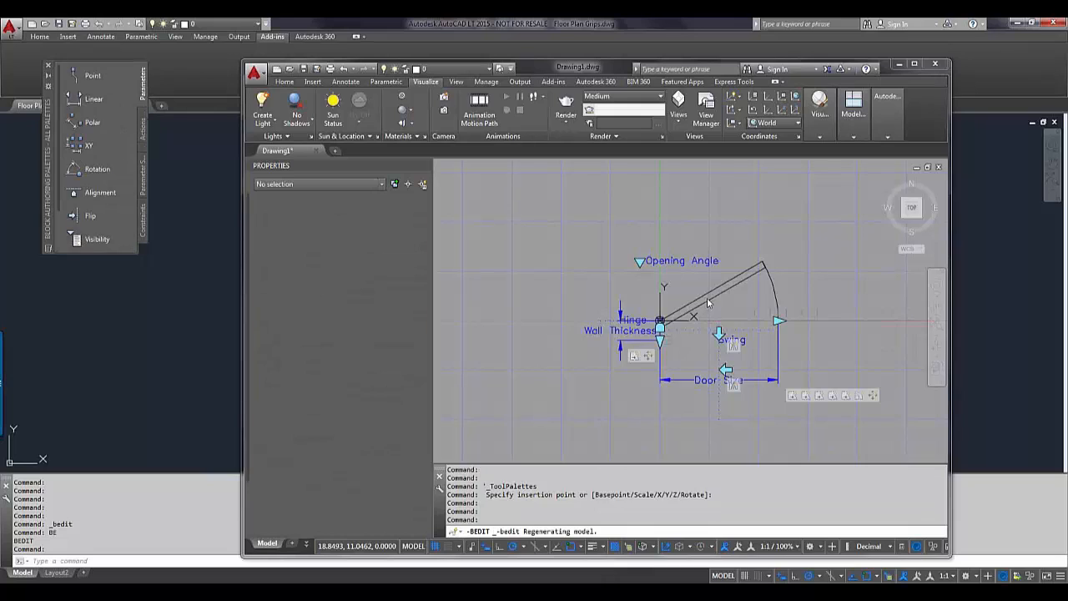
{"action": "left_click", "coordinate": [694, 380]}
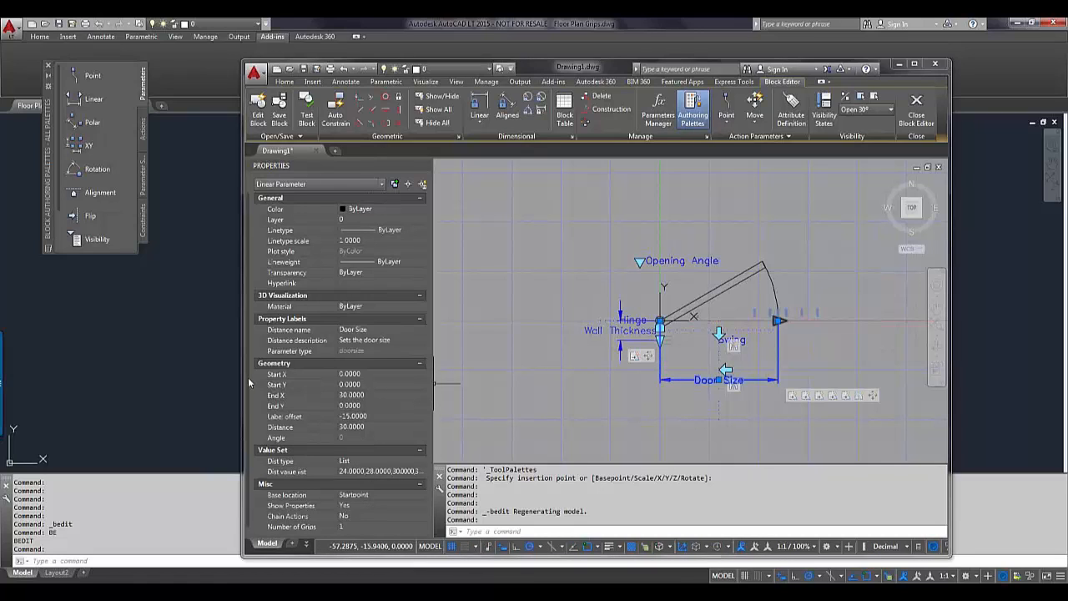
{"action": "scroll", "coordinate": [251, 404], "scroll_direction": "down", "scroll_amount": 1}
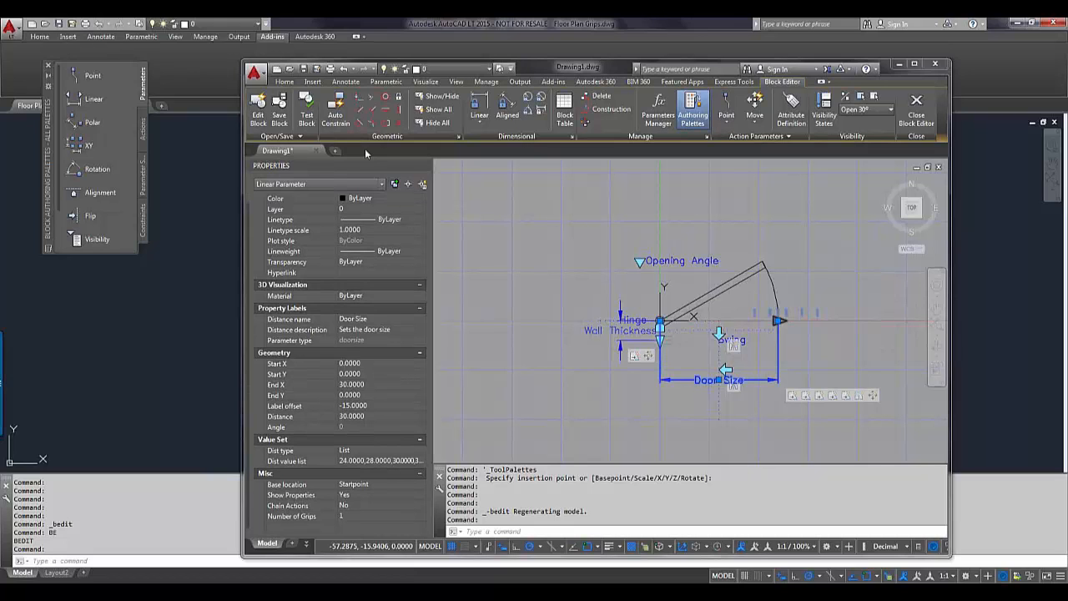
{"action": "double_click", "coordinate": [593, 71]}
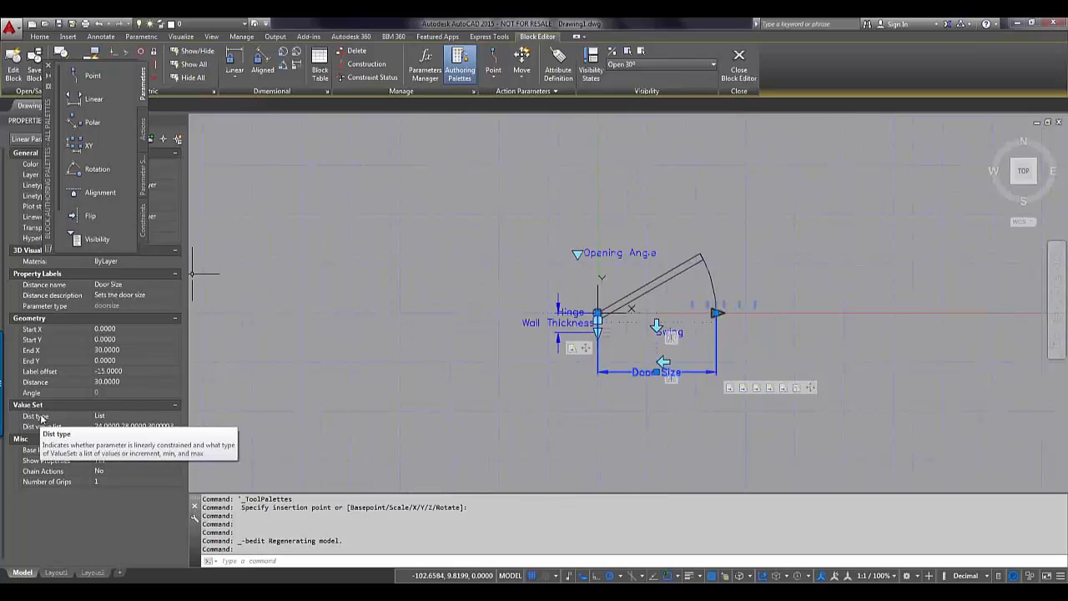
Step: Examine the list of distances defined for the Door Size parameter and close it without adding any
{"action": "left_click", "coordinate": [138, 416]}
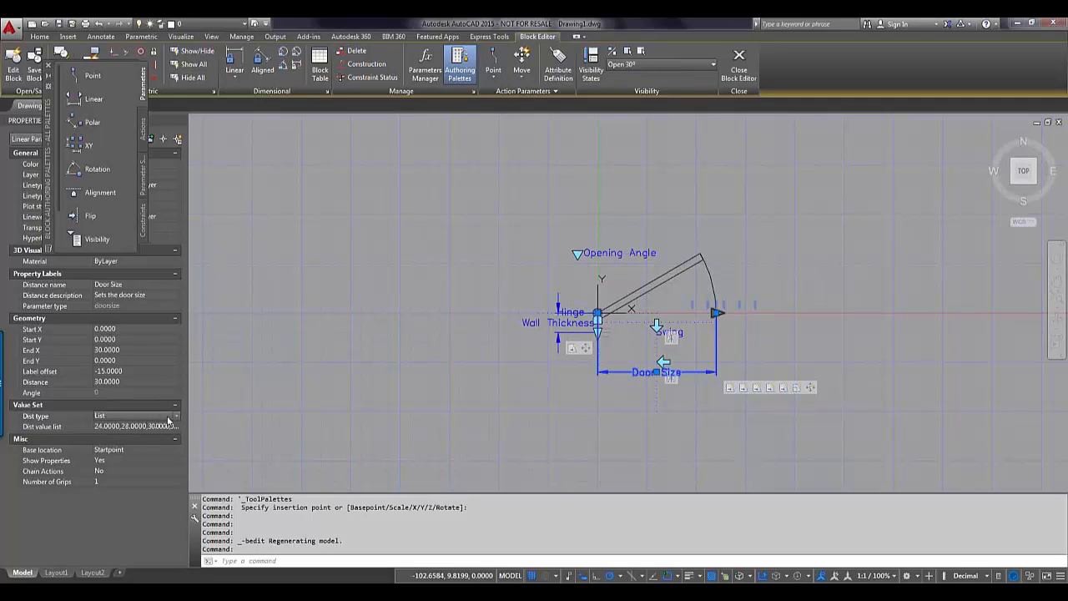
{"action": "left_click", "coordinate": [175, 428]}
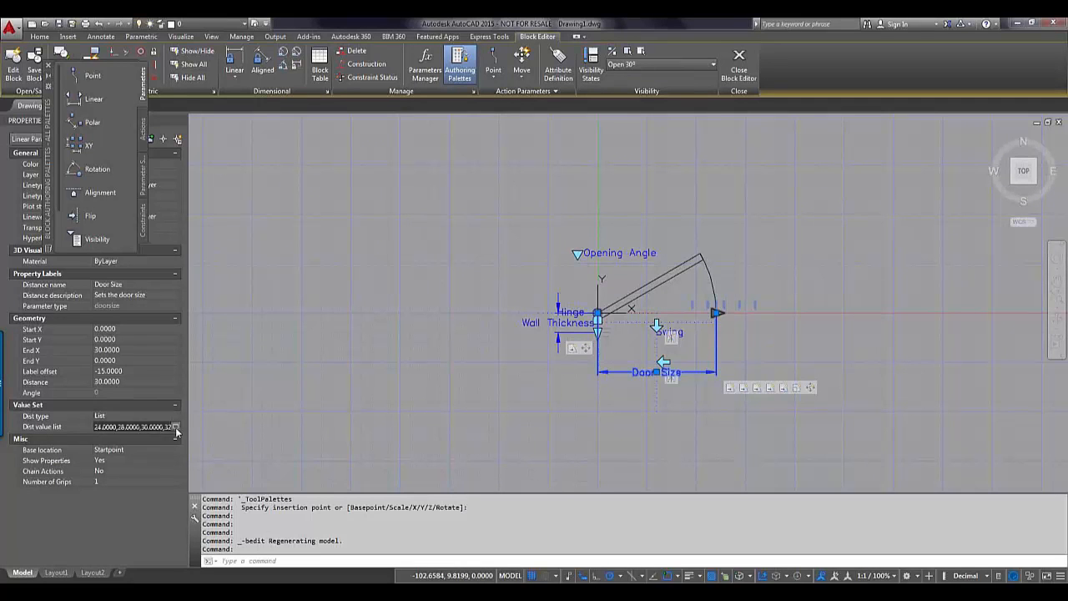
{"action": "left_click", "coordinate": [176, 428]}
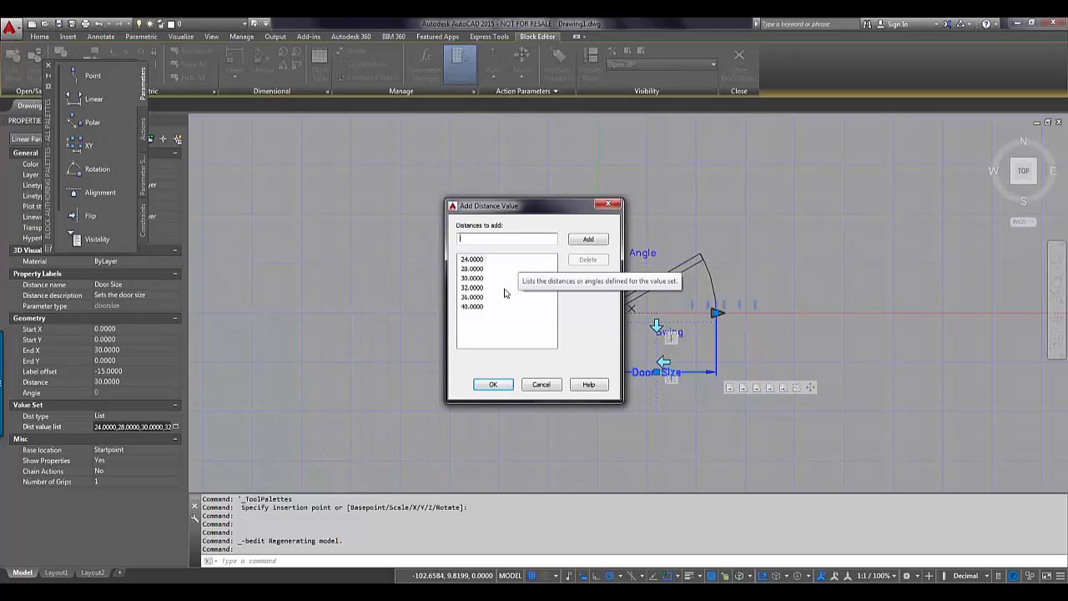
{"action": "left_click", "coordinate": [541, 385]}
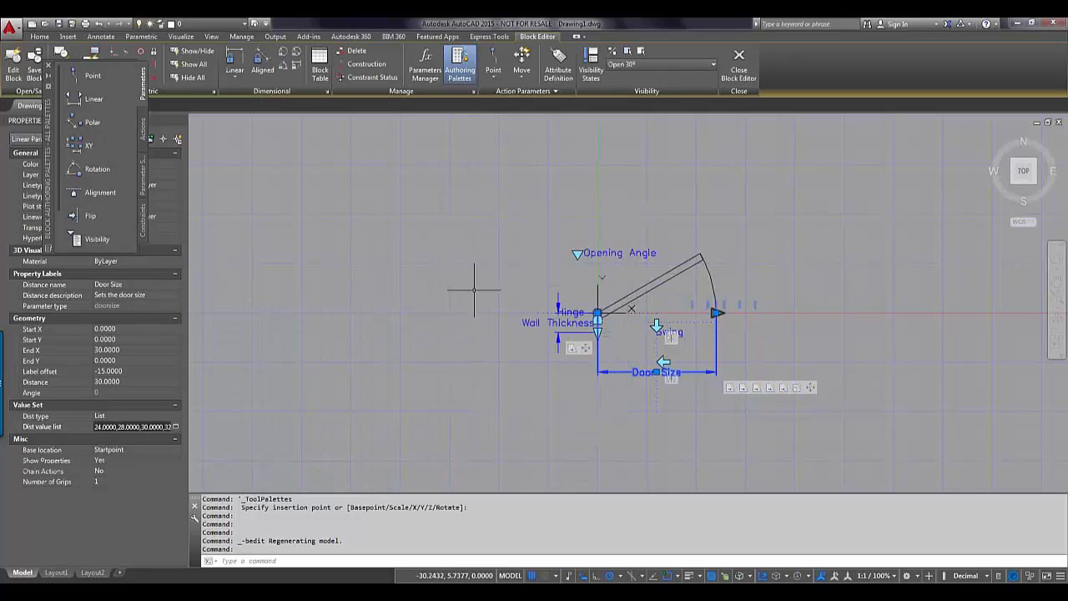
Step: Look at the distance type options of the Door Size parameter, keeping List, and regenerate the block view
{"action": "left_click", "coordinate": [151, 414]}
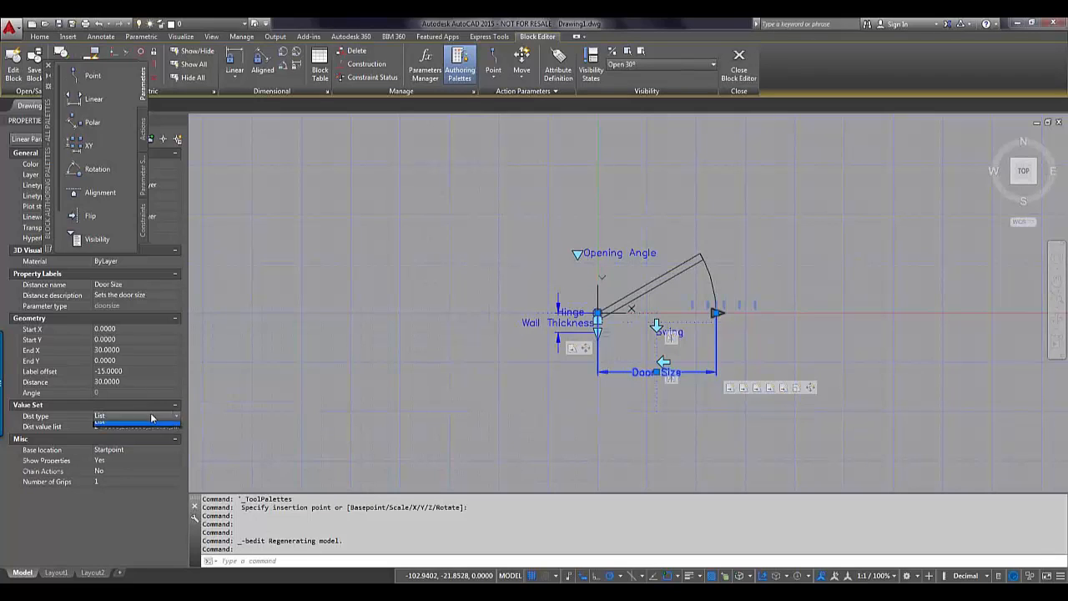
{"action": "left_click", "coordinate": [151, 414]}
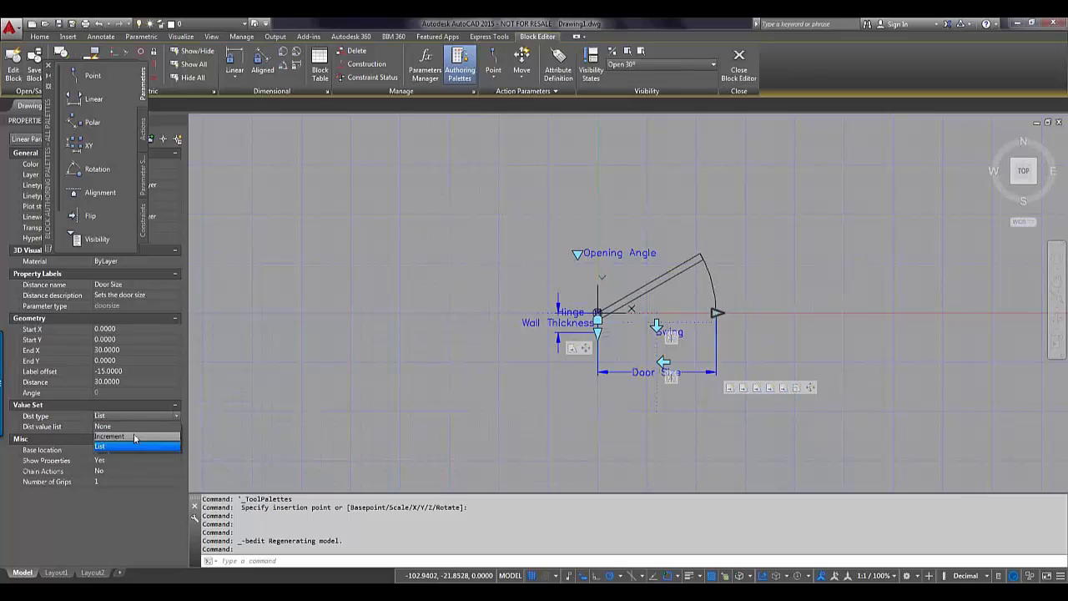
{"action": "left_click", "coordinate": [186, 390]}
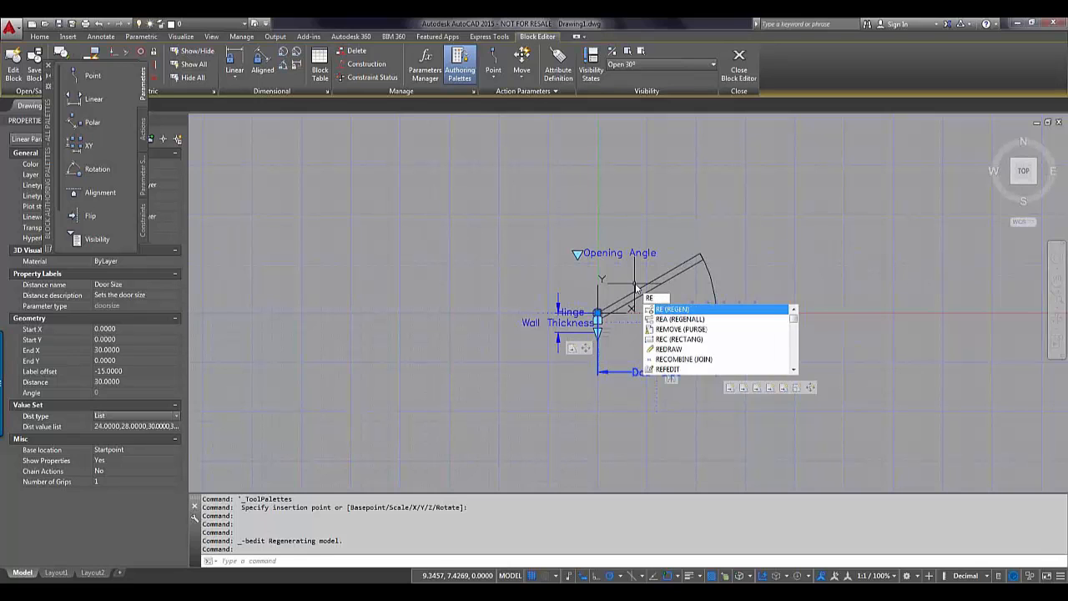
{"action": "key", "text": "Return"}
{"action": "scroll", "coordinate": [658, 298], "scroll_direction": "up", "scroll_amount": 4}
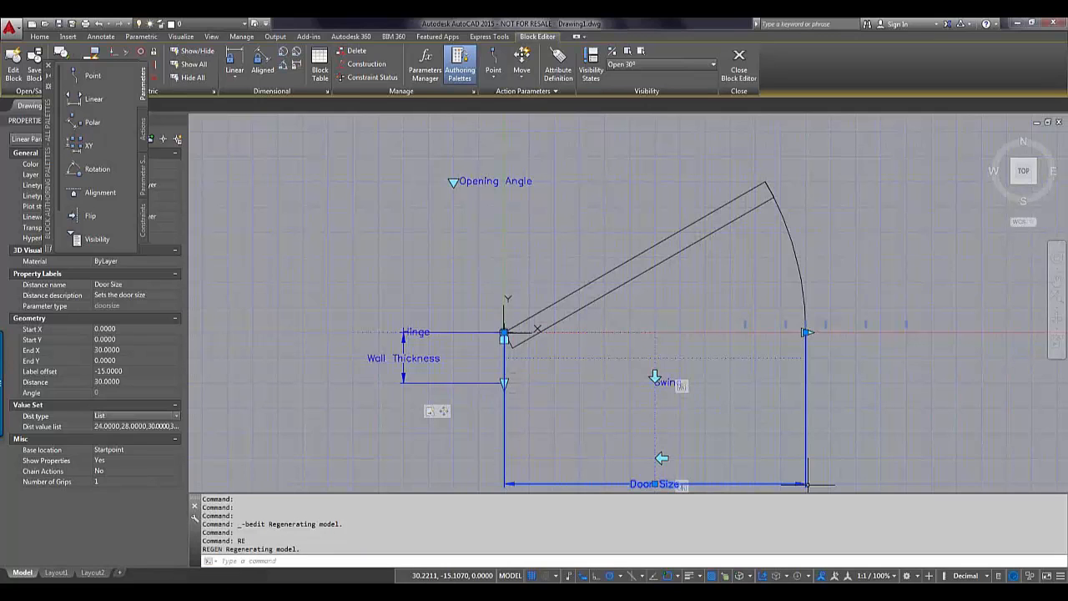
Step: Switch to the Chrome browser, look up "autocad webinars" and open the AutoCAD and AutoCAD LT Webinars topic on the Autodesk Community forum
{"action": "mouse_move", "coordinate": [125, 584]}
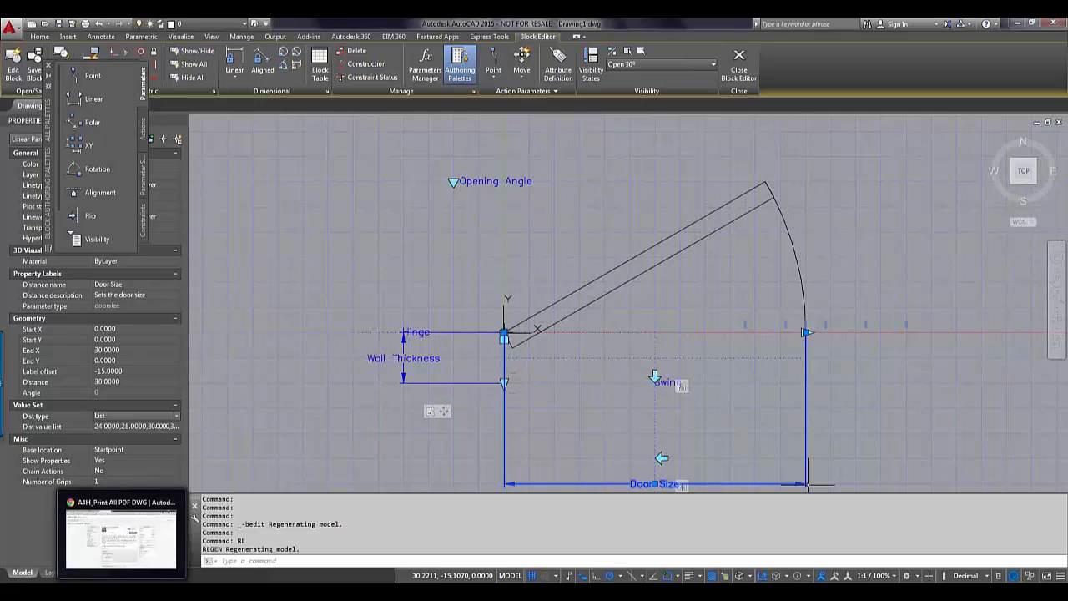
{"action": "left_click", "coordinate": [122, 546]}
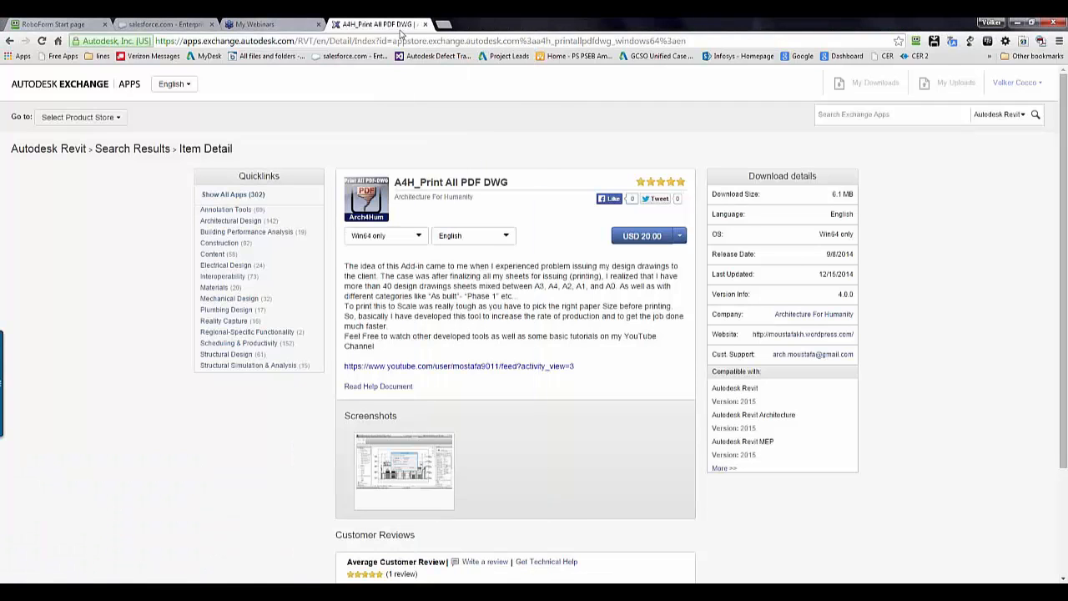
{"action": "double_click", "coordinate": [399, 41]}
{"action": "left_click_drag", "start_coordinate": [693, 40], "coordinate": [156, 41]}
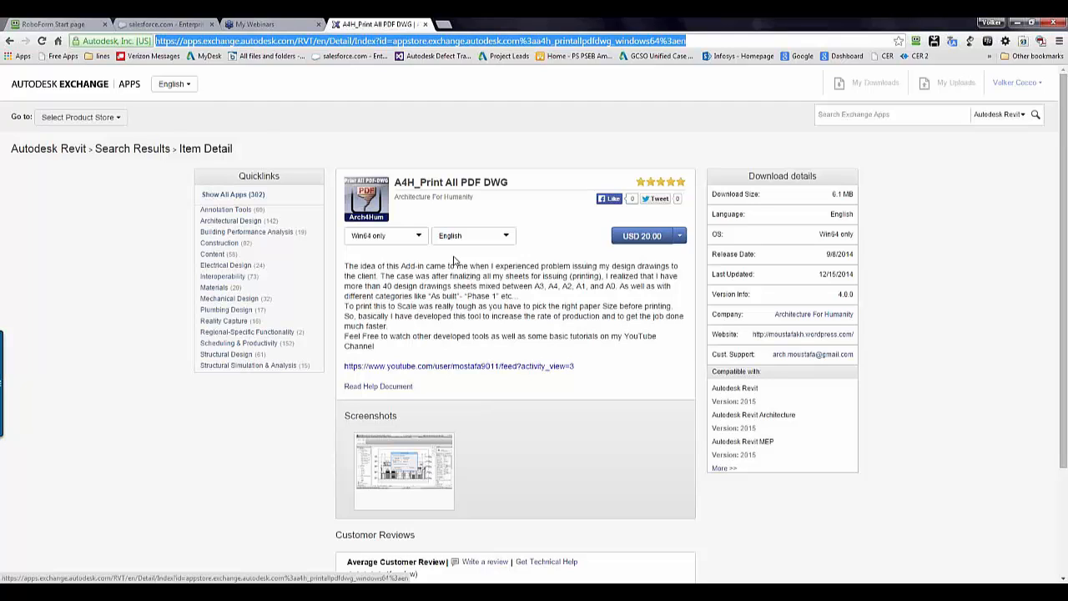
{"action": "type", "text": "autoc"}
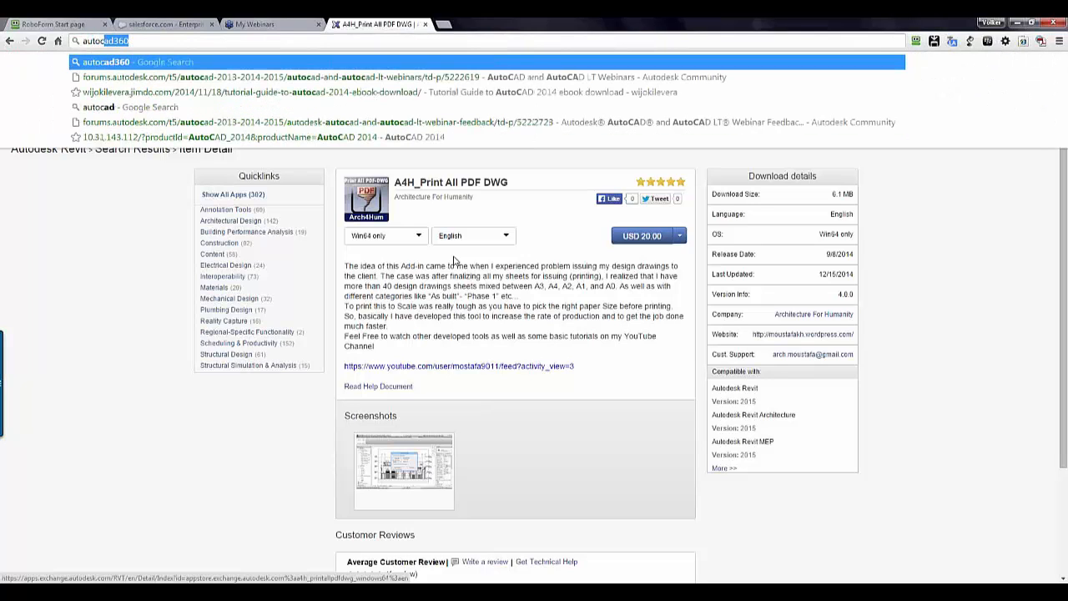
{"action": "type", "text": "ad w"}
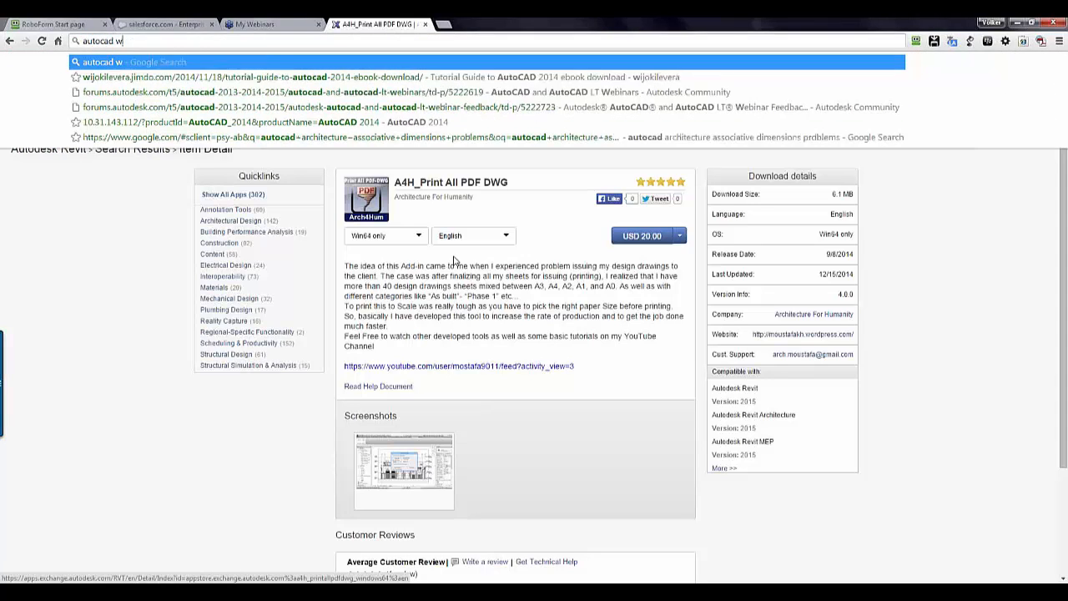
{"action": "type", "text": "ebinar"}
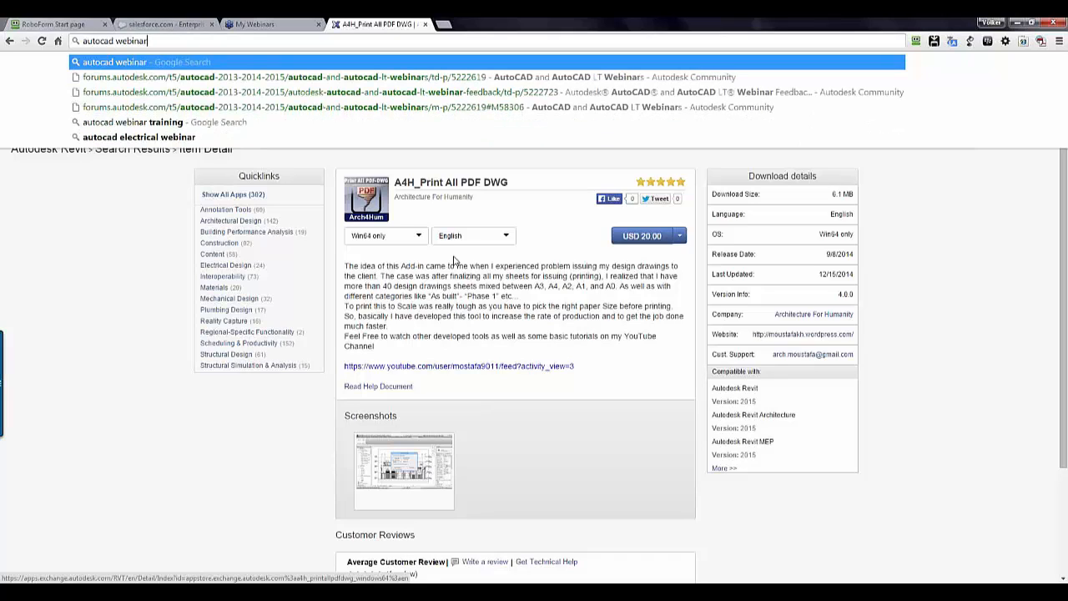
{"action": "type", "text": "s"}
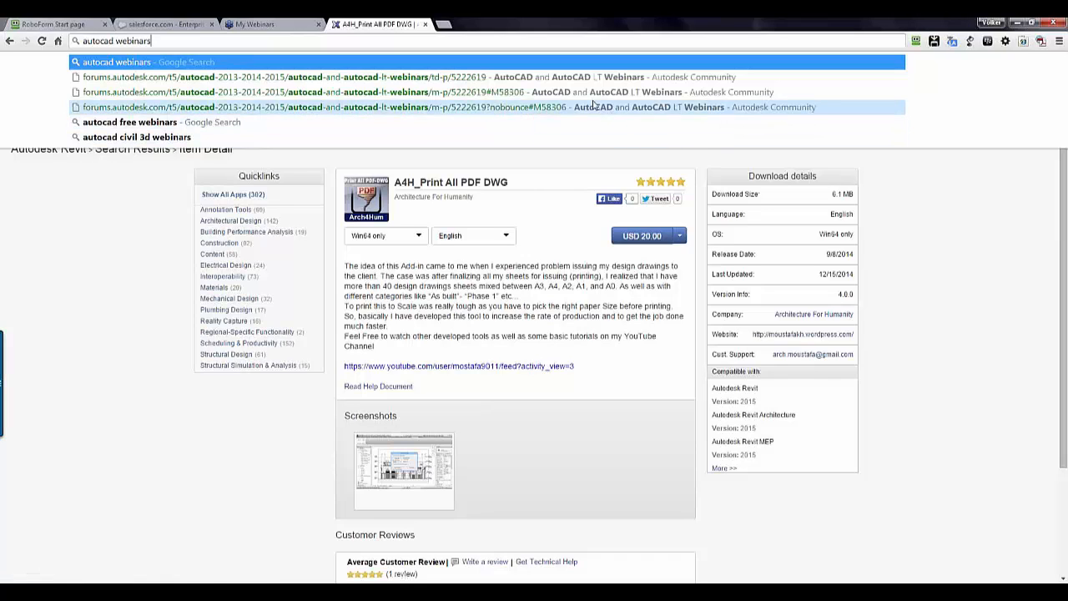
{"action": "left_click", "coordinate": [565, 81]}
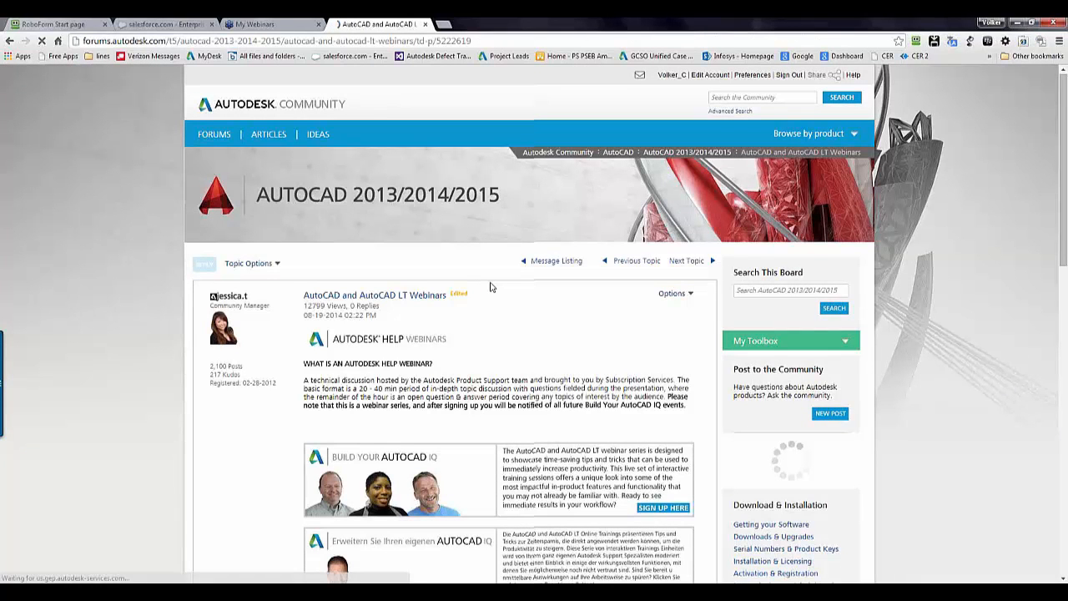
Step: Examine the webinar topic's sign-up banners, scheduled webinars and previous recordings, and highlight the page's web address
{"action": "scroll", "coordinate": [491, 287], "scroll_direction": "down", "scroll_amount": 2}
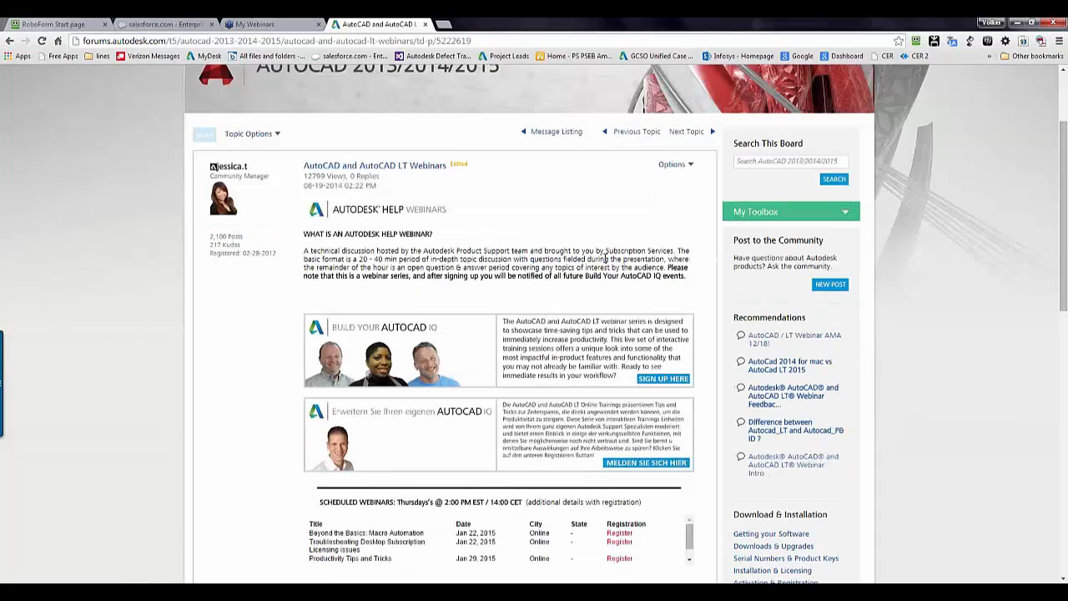
{"action": "scroll", "coordinate": [606, 261], "scroll_direction": "down", "scroll_amount": 1}
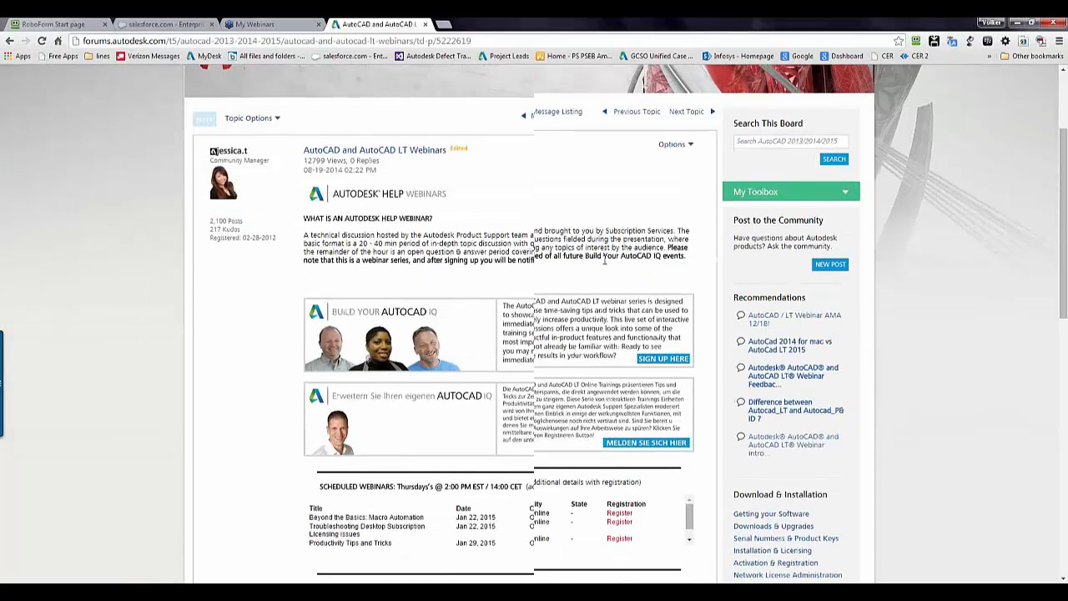
{"action": "scroll", "coordinate": [604, 262], "scroll_direction": "down", "scroll_amount": 5}
{"action": "scroll", "coordinate": [604, 264], "scroll_direction": "down", "scroll_amount": 1}
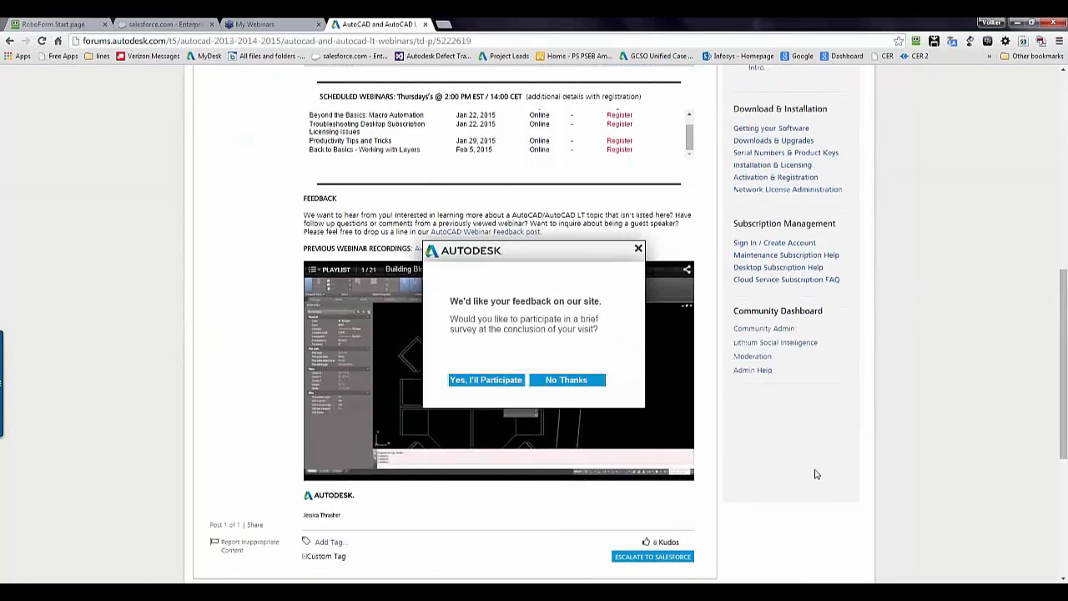
{"action": "scroll", "coordinate": [795, 474], "scroll_direction": "down", "scroll_amount": 1}
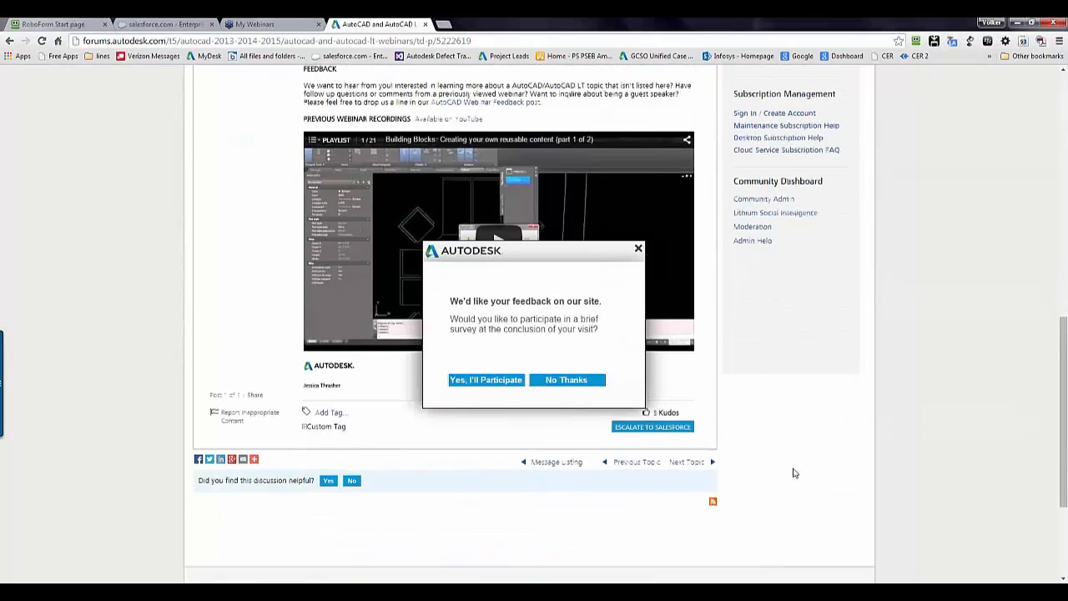
{"action": "scroll", "coordinate": [795, 473], "scroll_direction": "up", "scroll_amount": 1}
{"action": "scroll", "coordinate": [794, 473], "scroll_direction": "up", "scroll_amount": 3}
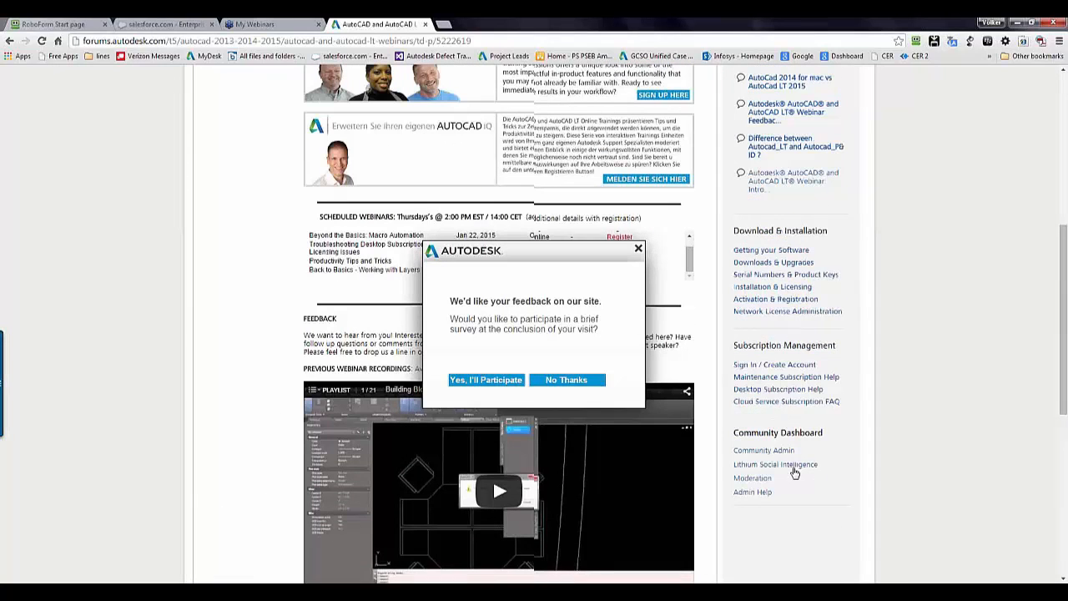
{"action": "scroll", "coordinate": [795, 473], "scroll_direction": "up", "scroll_amount": 2}
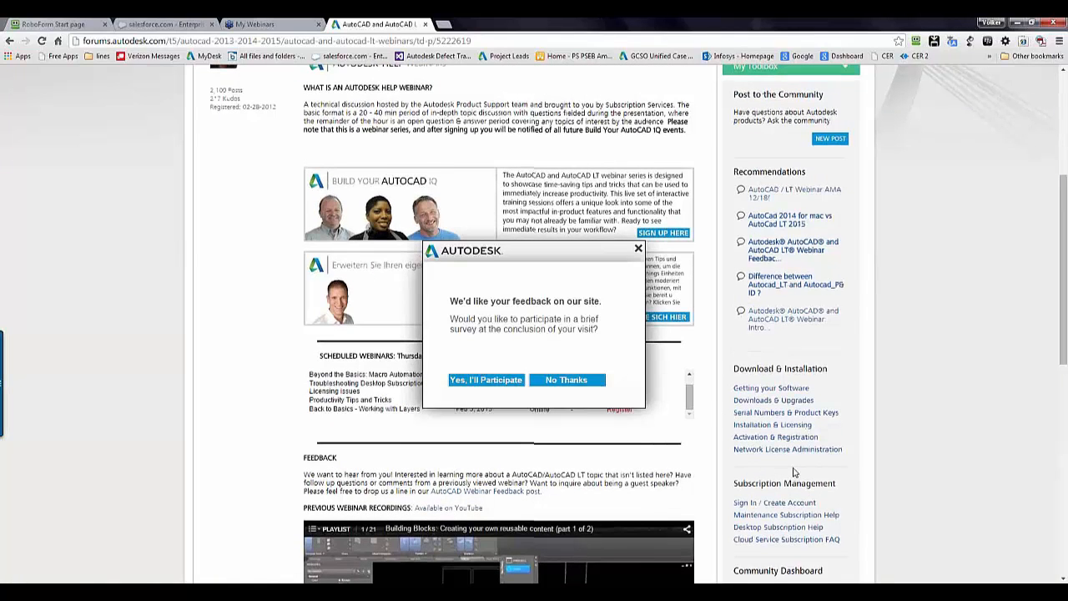
{"action": "scroll", "coordinate": [795, 473], "scroll_direction": "up", "scroll_amount": 3}
{"action": "left_click", "coordinate": [247, 43]}
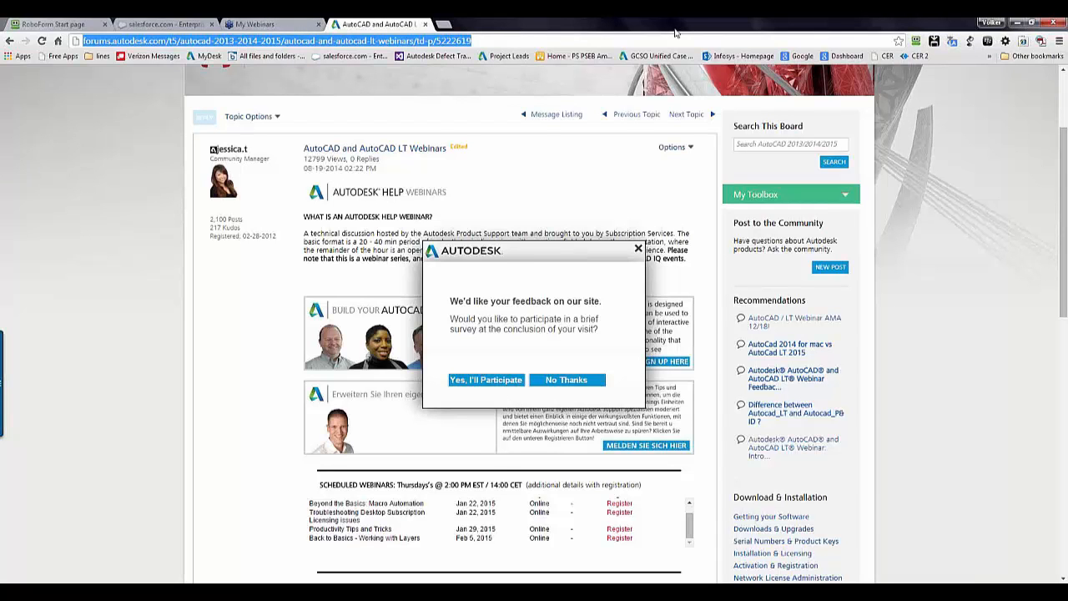
Step: Minimize the browser, close the door block's editor discarding the parameter changes, and close AutoCAD 2015
{"action": "left_click_drag", "start_coordinate": [676, 33], "coordinate": [600, 72]}
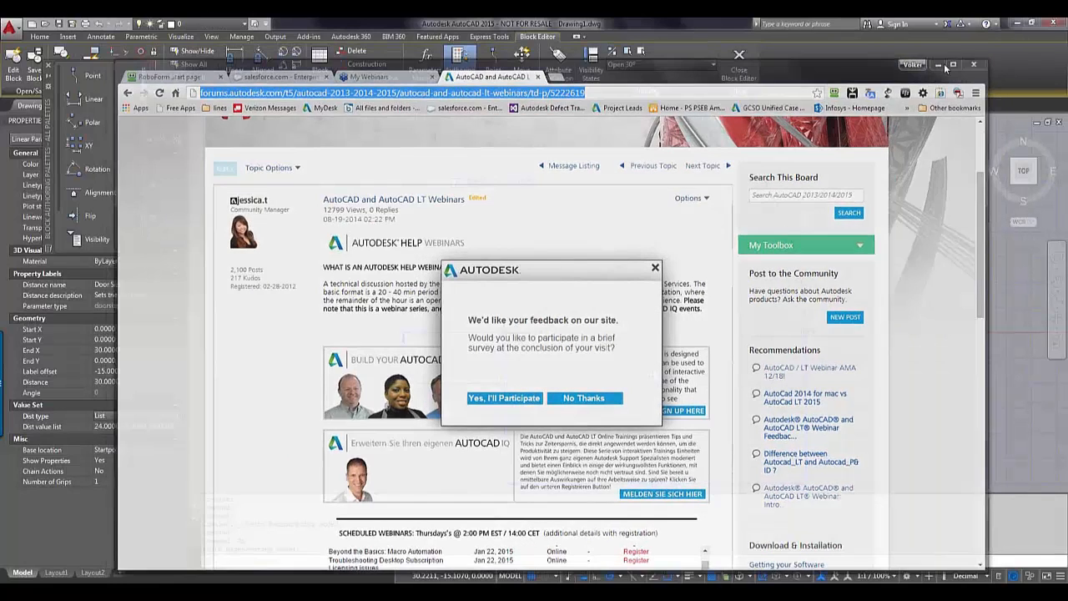
{"action": "left_click", "coordinate": [949, 60]}
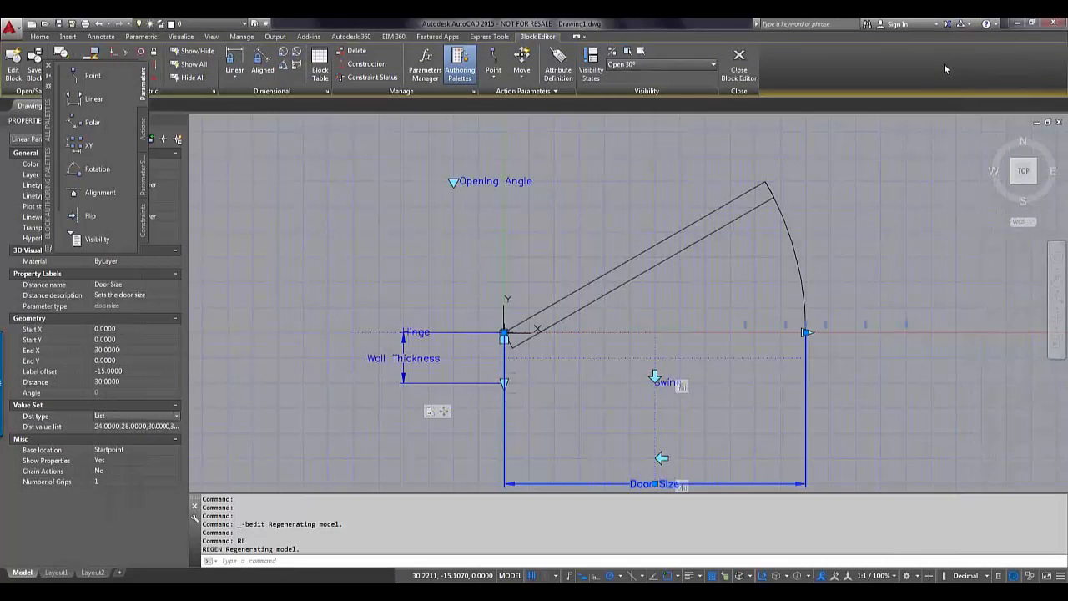
{"action": "double_click", "coordinate": [701, 30]}
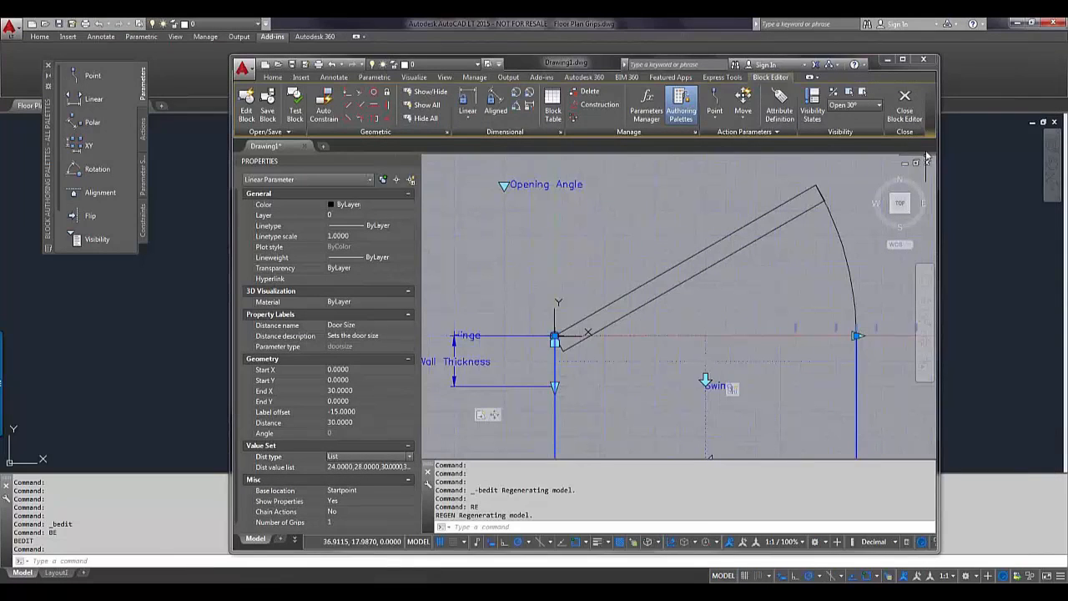
{"action": "left_click", "coordinate": [907, 111]}
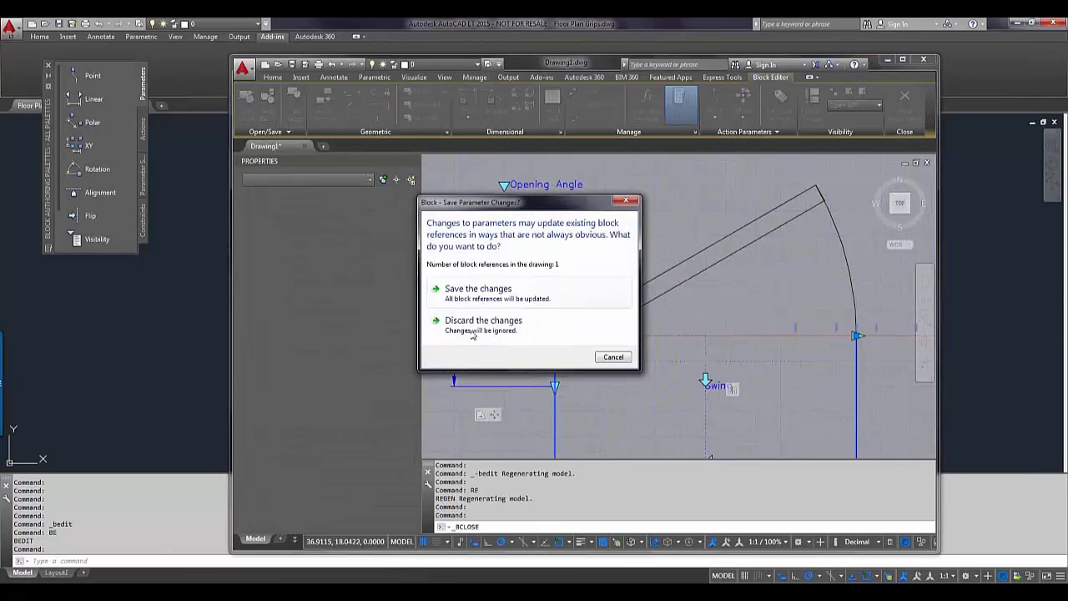
{"action": "left_click", "coordinate": [480, 327]}
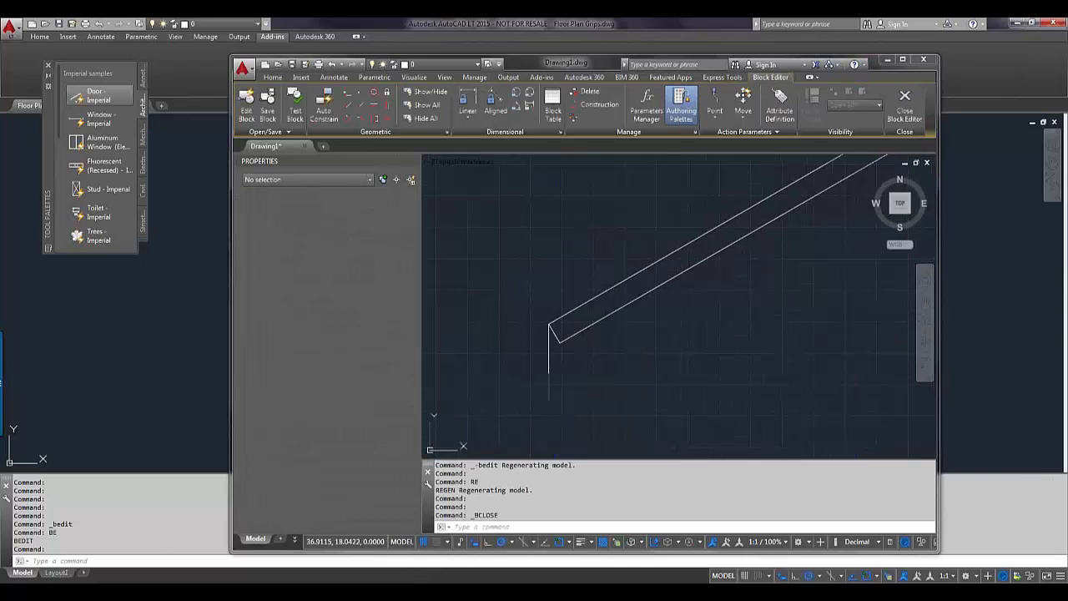
{"action": "left_click", "coordinate": [923, 63]}
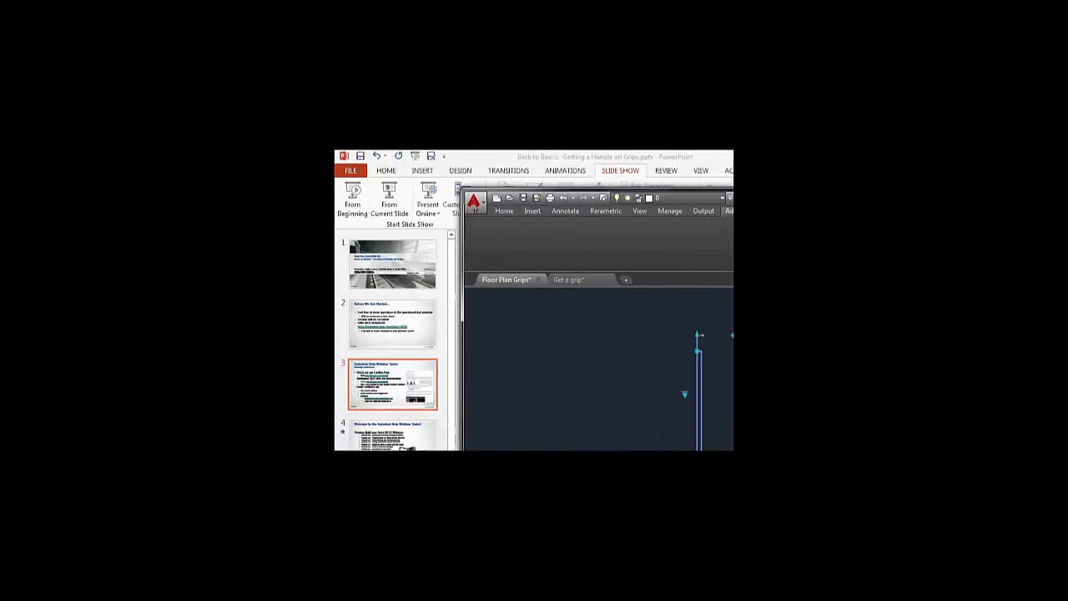
Step: Switch to the Get a grip drawing in AutoCAD LT and open the Grip Colors settings from the selection options
{"action": "scroll", "coordinate": [598, 369], "scroll_direction": "up", "scroll_amount": 2}
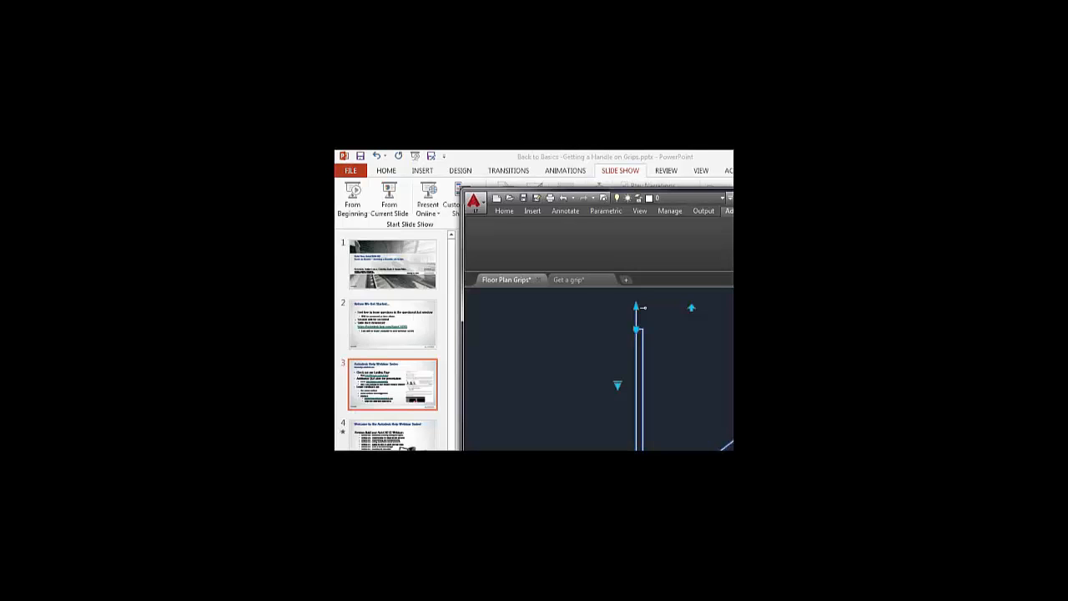
{"action": "left_click", "coordinate": [506, 211]}
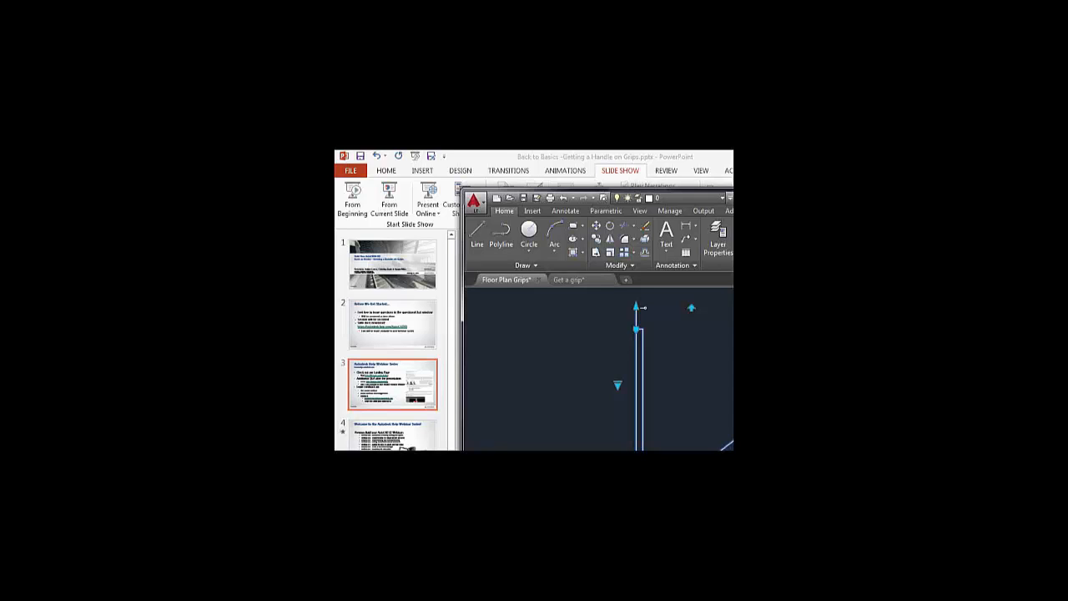
{"action": "left_click", "coordinate": [588, 280]}
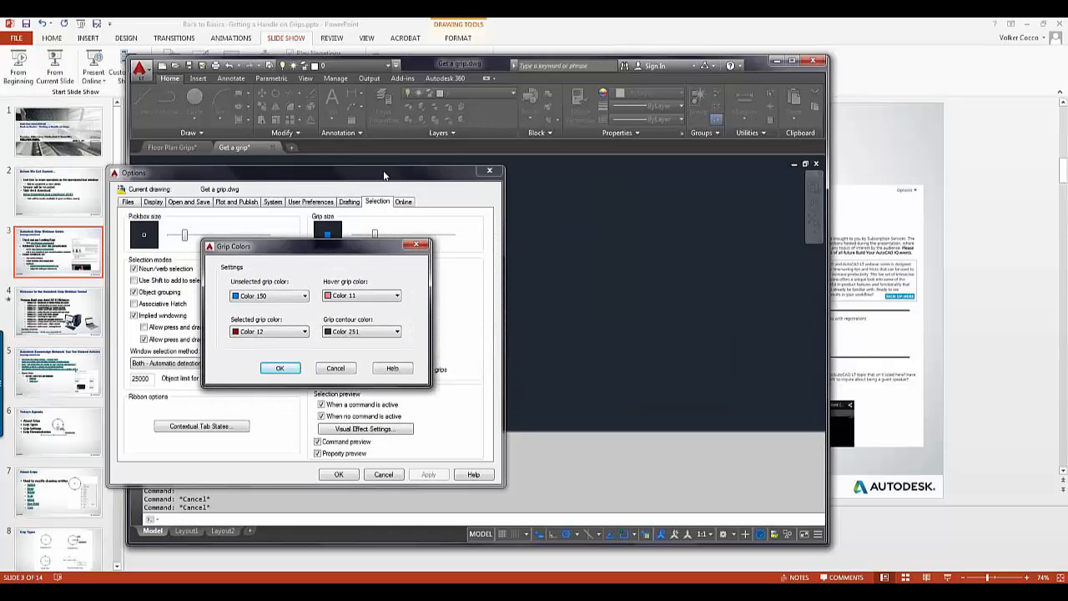
{"action": "left_click", "coordinate": [417, 247]}
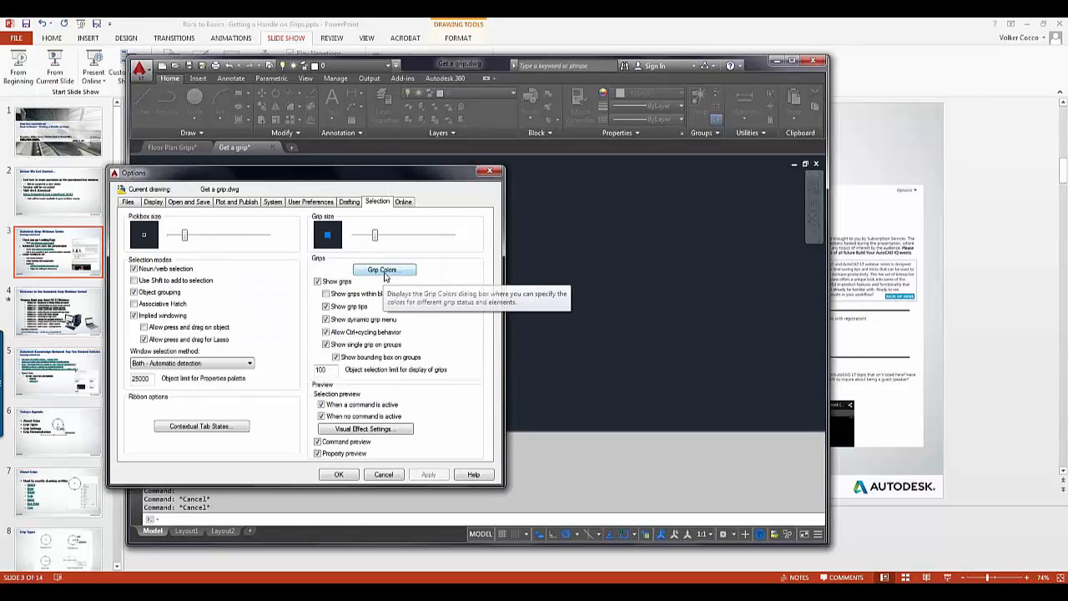
{"action": "left_click", "coordinate": [385, 271]}
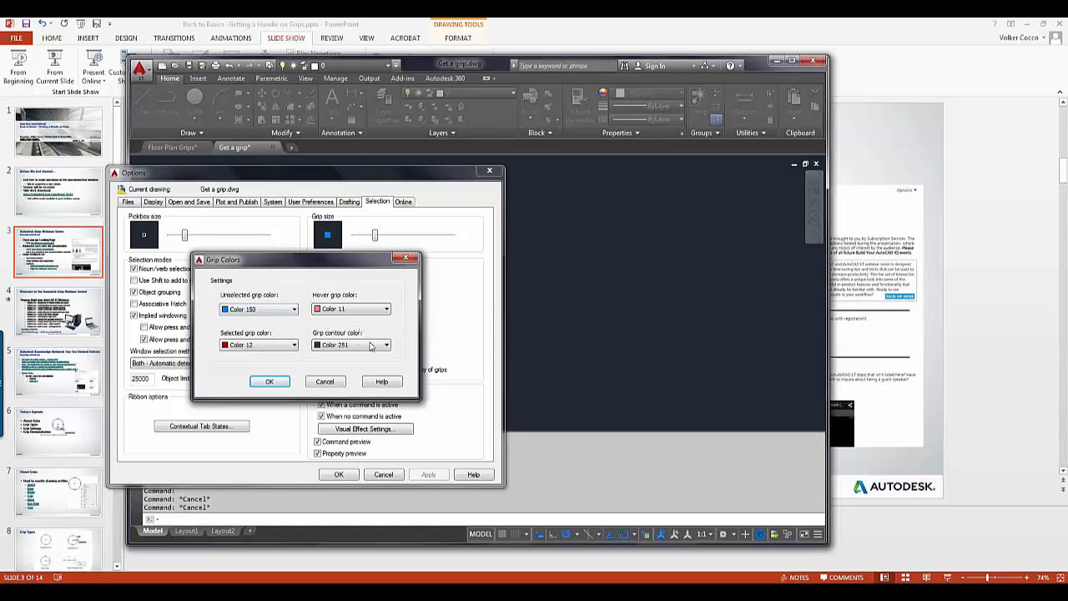
Step: Set the grip contour color to Yellow and accept the options
{"action": "left_click", "coordinate": [371, 345]}
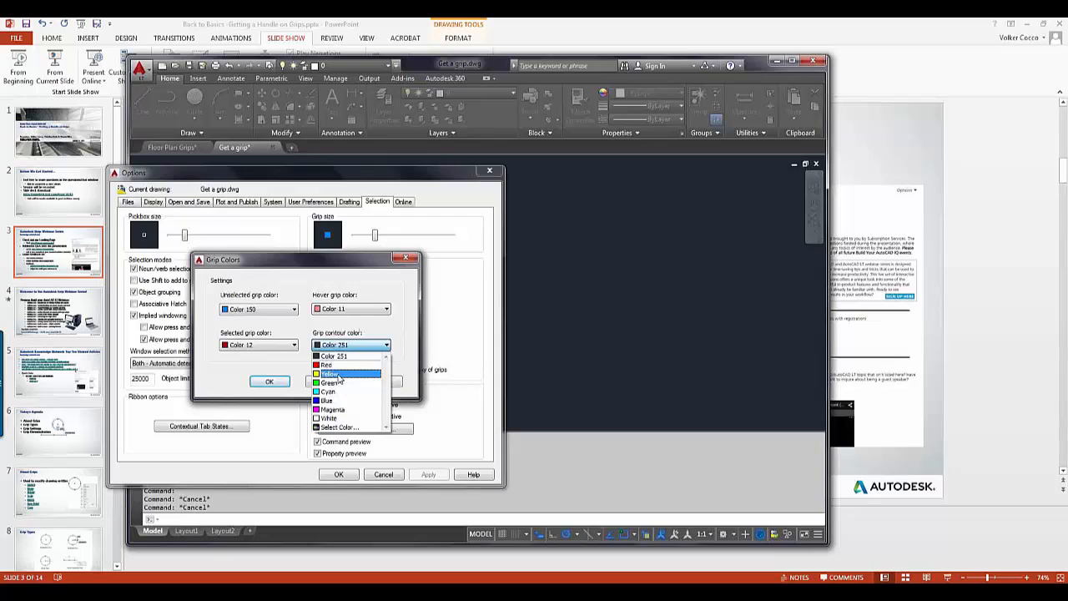
{"action": "left_click", "coordinate": [338, 374]}
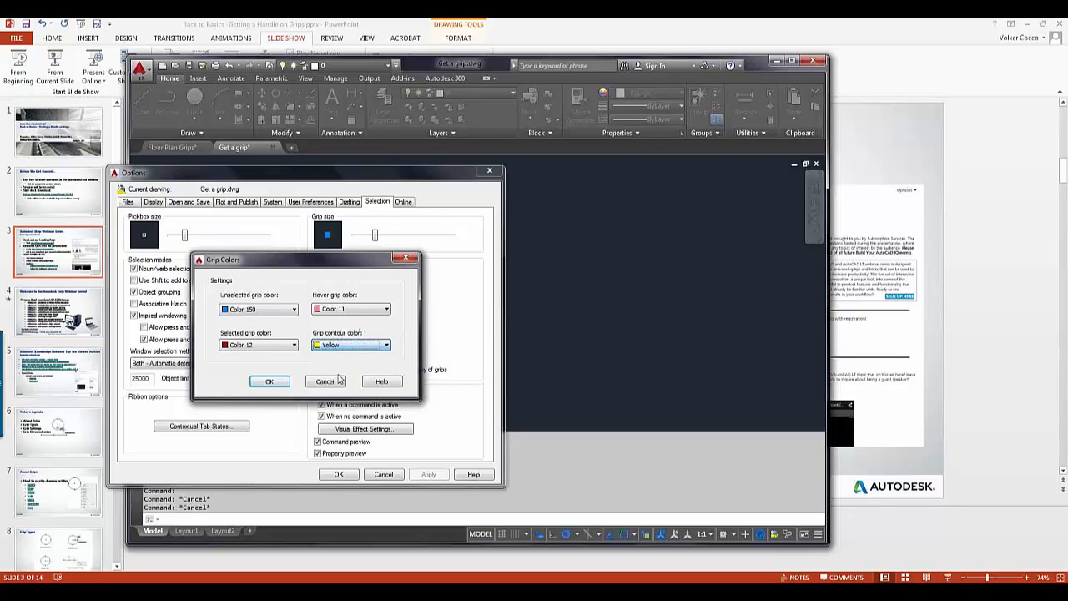
{"action": "left_click", "coordinate": [269, 383]}
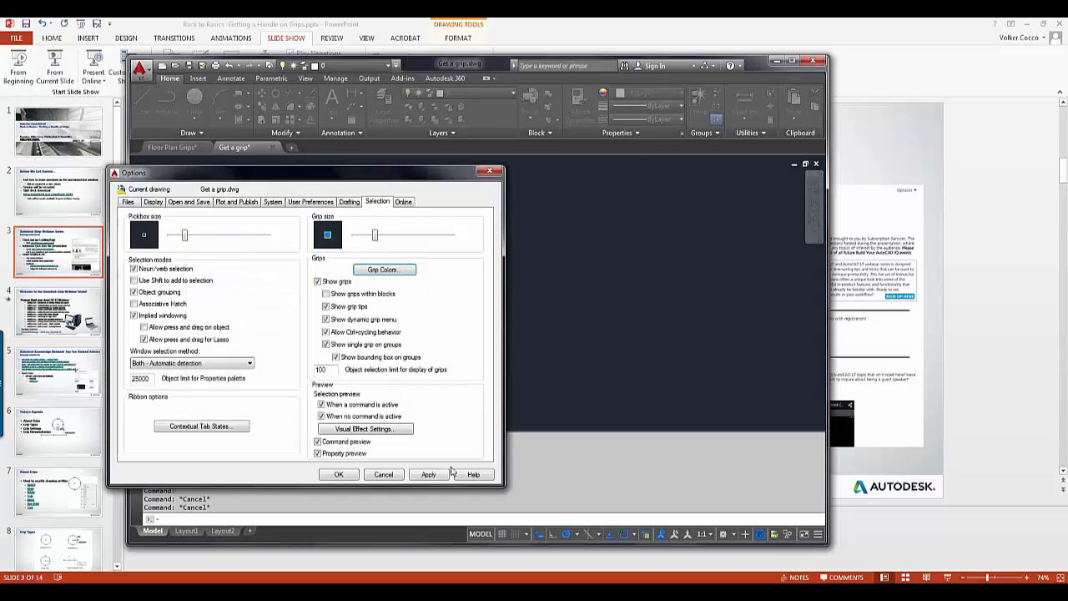
{"action": "left_click", "coordinate": [352, 475]}
Step: Select the topmost horizontal line and inspect the contour color of its grips up close
{"action": "scroll", "coordinate": [438, 235], "scroll_direction": "up", "scroll_amount": 3}
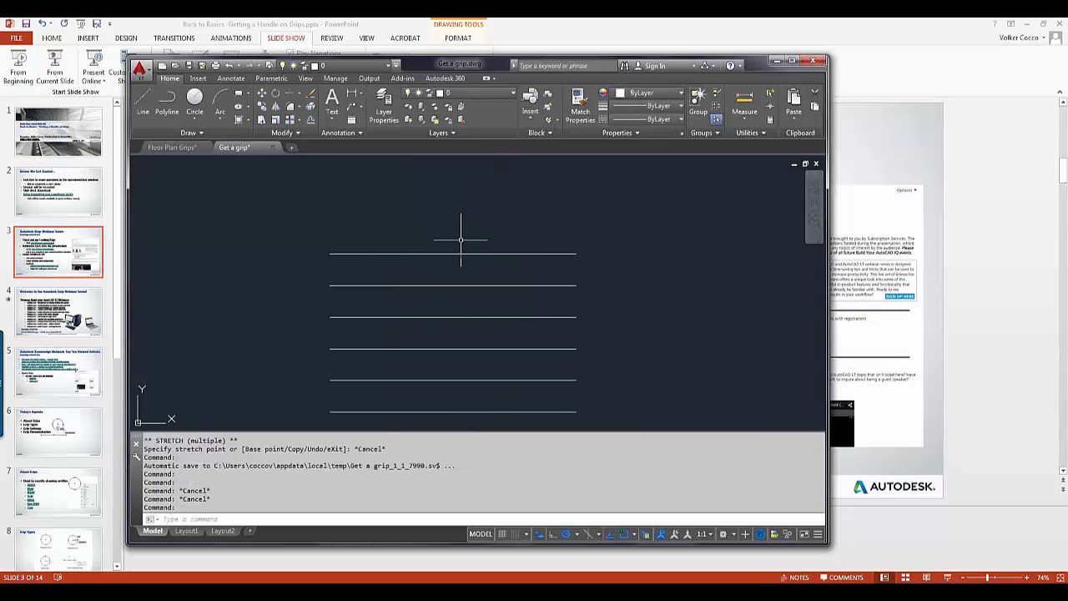
{"action": "left_click", "coordinate": [452, 254]}
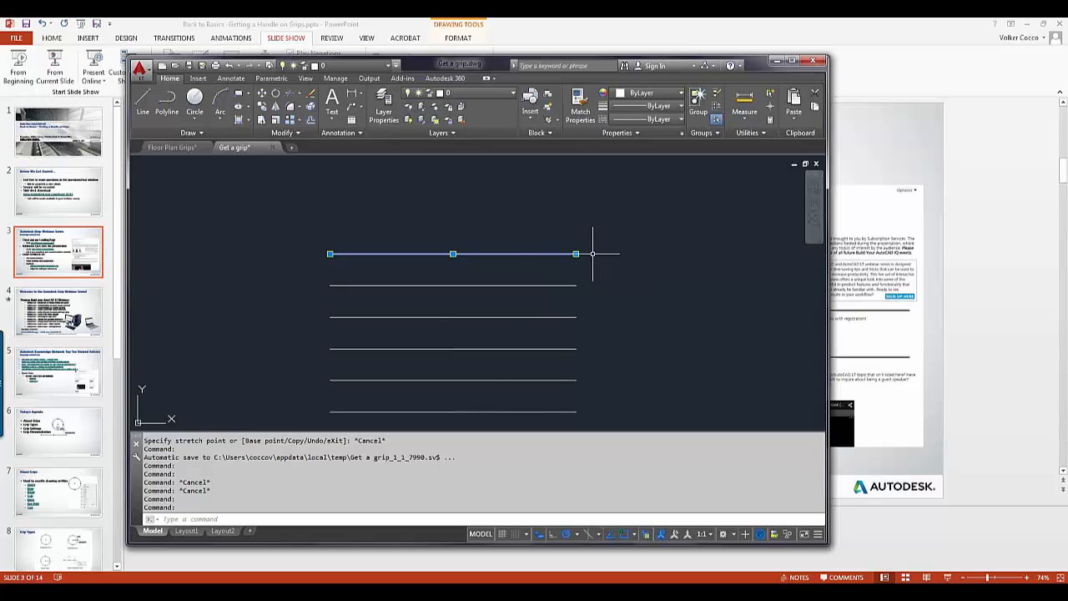
{"action": "scroll", "coordinate": [593, 253], "scroll_direction": "up", "scroll_amount": 2}
{"action": "scroll", "coordinate": [592, 254], "scroll_direction": "up", "scroll_amount": 4}
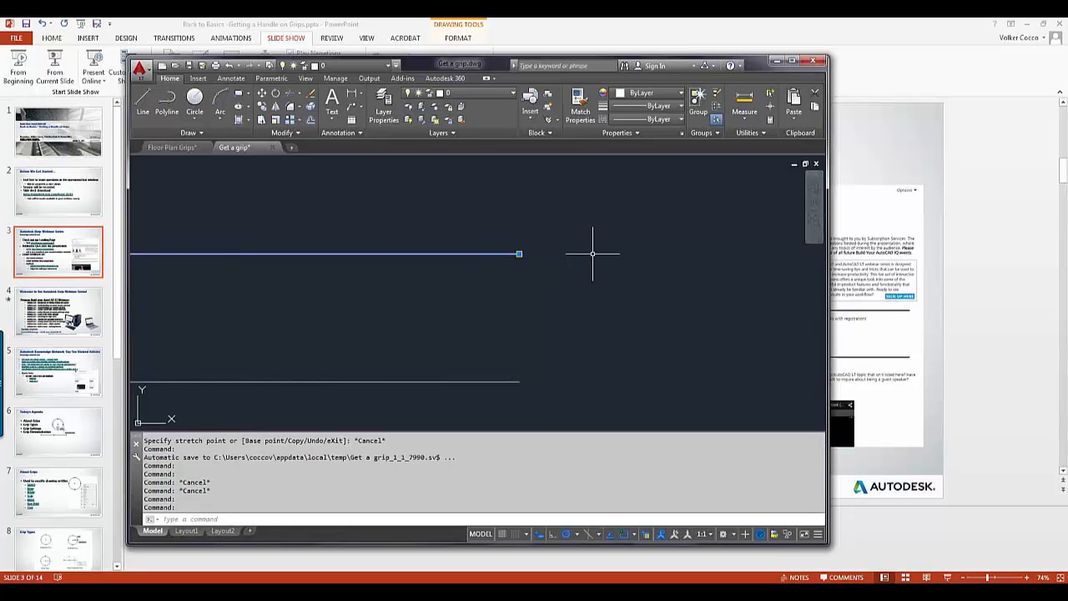
{"action": "scroll", "coordinate": [591, 252], "scroll_direction": "down", "scroll_amount": 4}
{"action": "scroll", "coordinate": [591, 254], "scroll_direction": "down", "scroll_amount": 2}
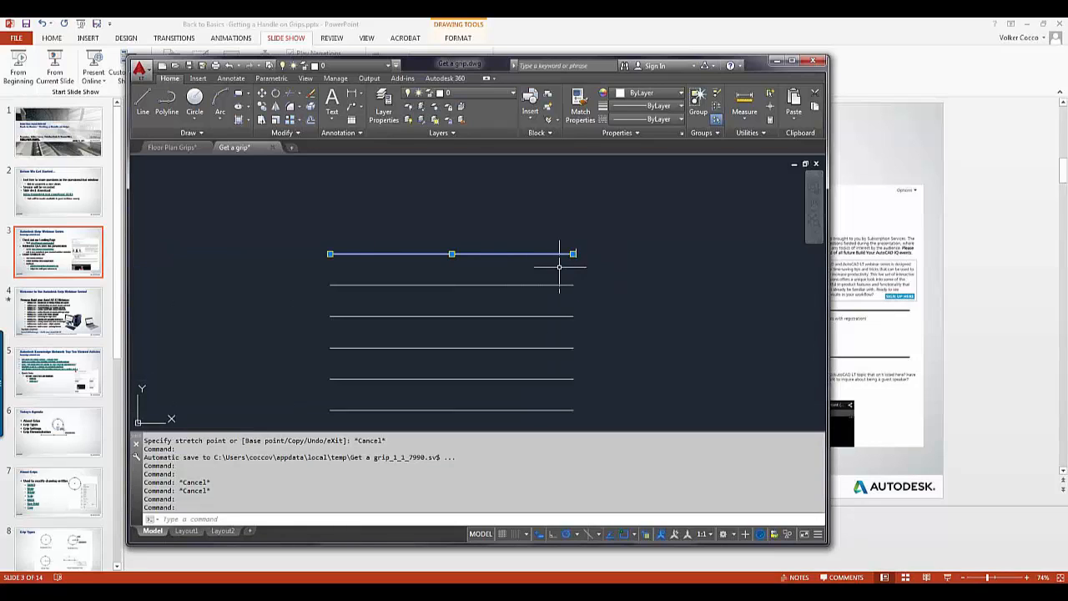